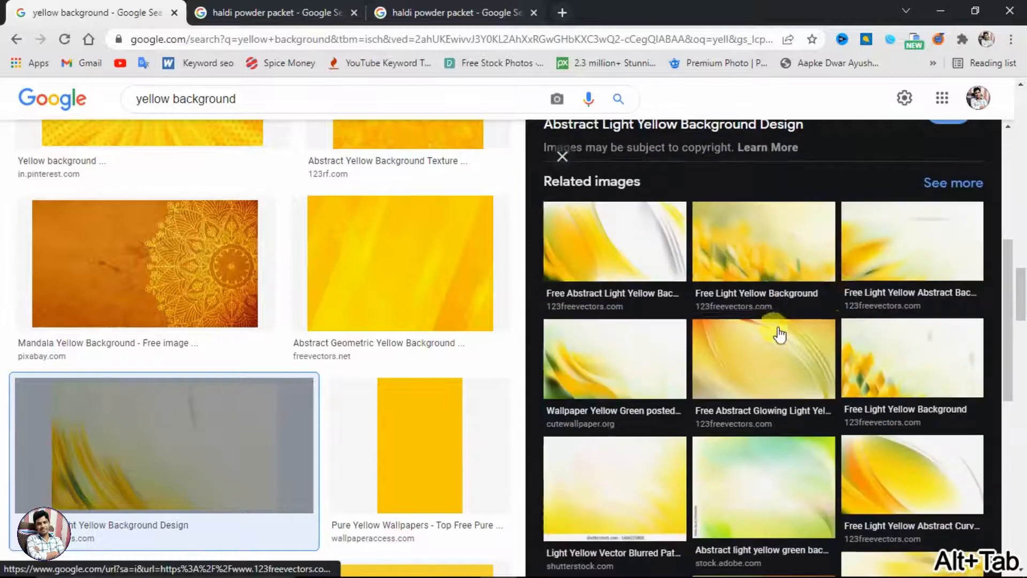
Step: Browse the related images for smooth and wavy light yellow abstract backgrounds, opening several previews
{"action": "left_click", "coordinate": [726, 342]}
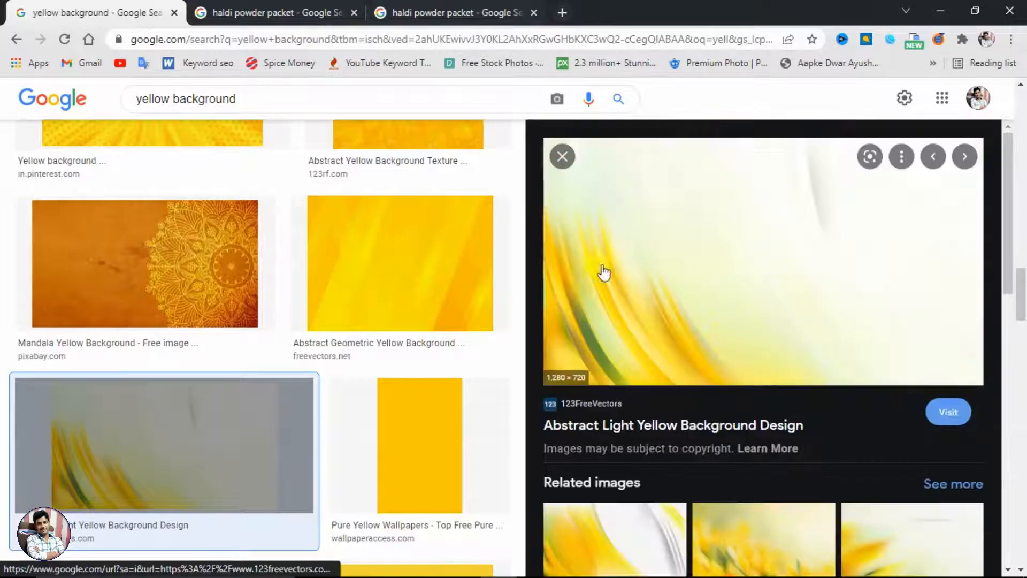
{"action": "scroll", "coordinate": [610, 298], "scroll_direction": "down", "scroll_amount": 8}
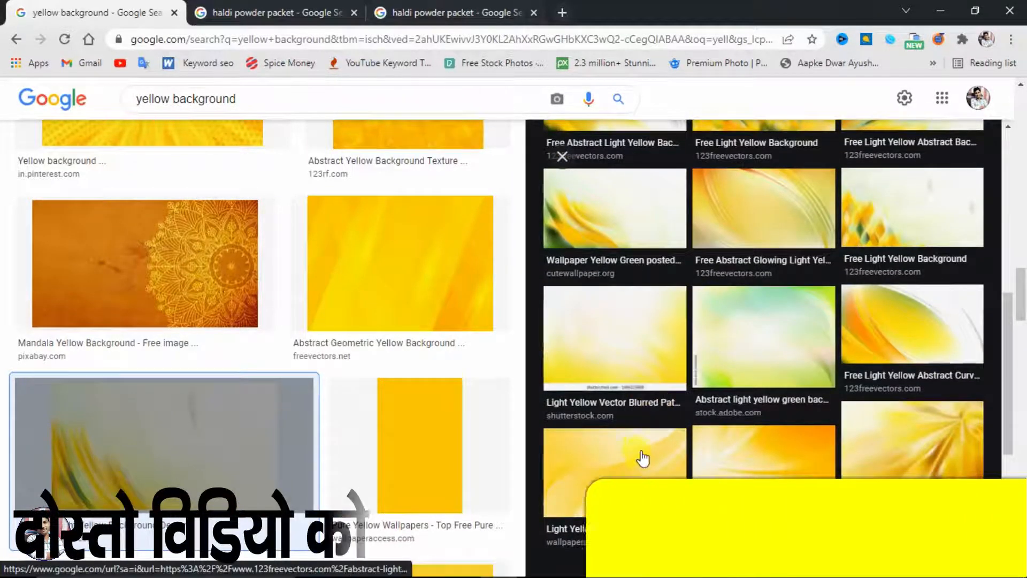
{"action": "left_click", "coordinate": [643, 459]}
{"action": "scroll", "coordinate": [722, 303], "scroll_direction": "down", "scroll_amount": 4}
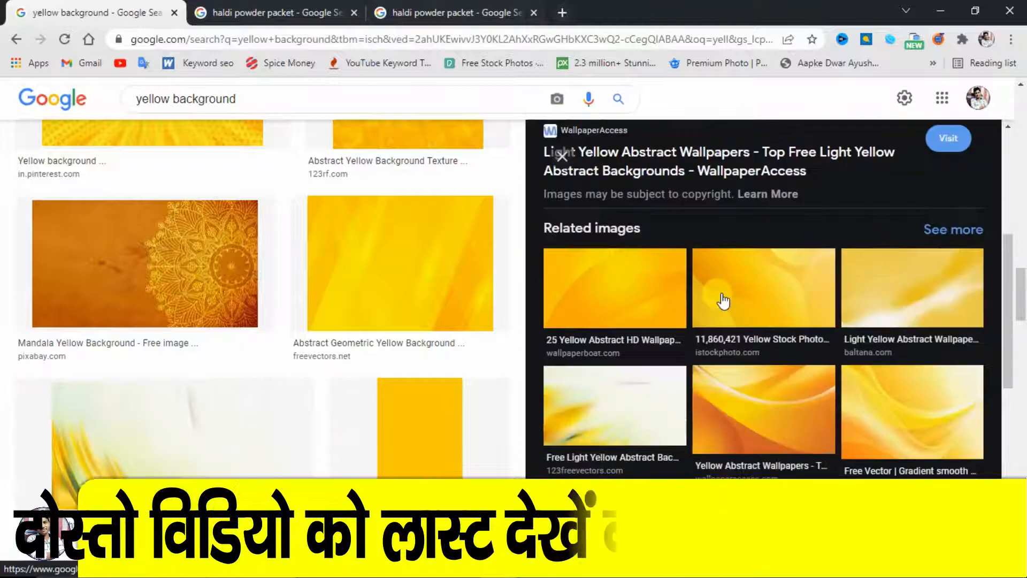
{"action": "left_click", "coordinate": [942, 425]}
{"action": "scroll", "coordinate": [733, 267], "scroll_direction": "down", "scroll_amount": 5}
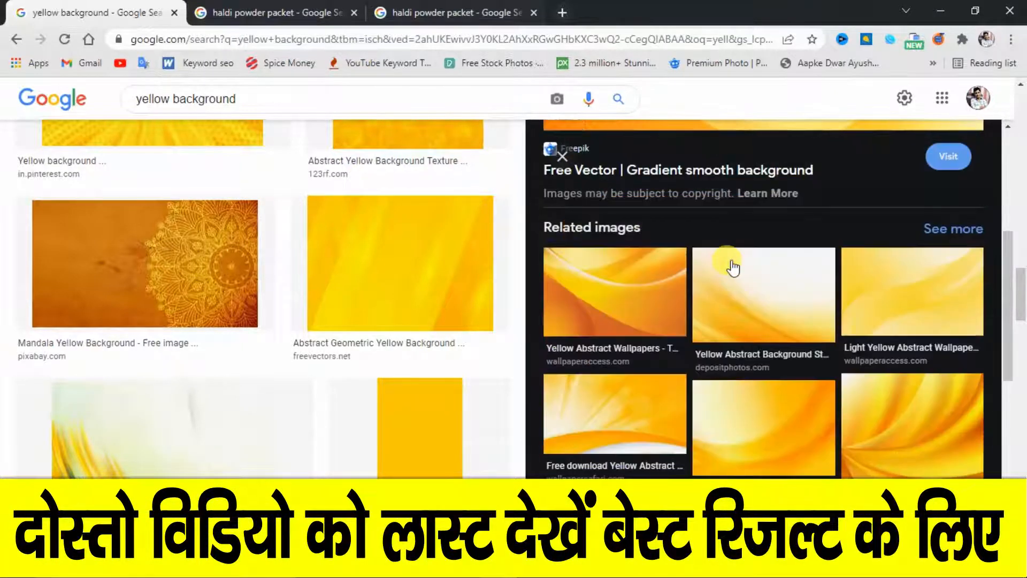
{"action": "left_click", "coordinate": [786, 315]}
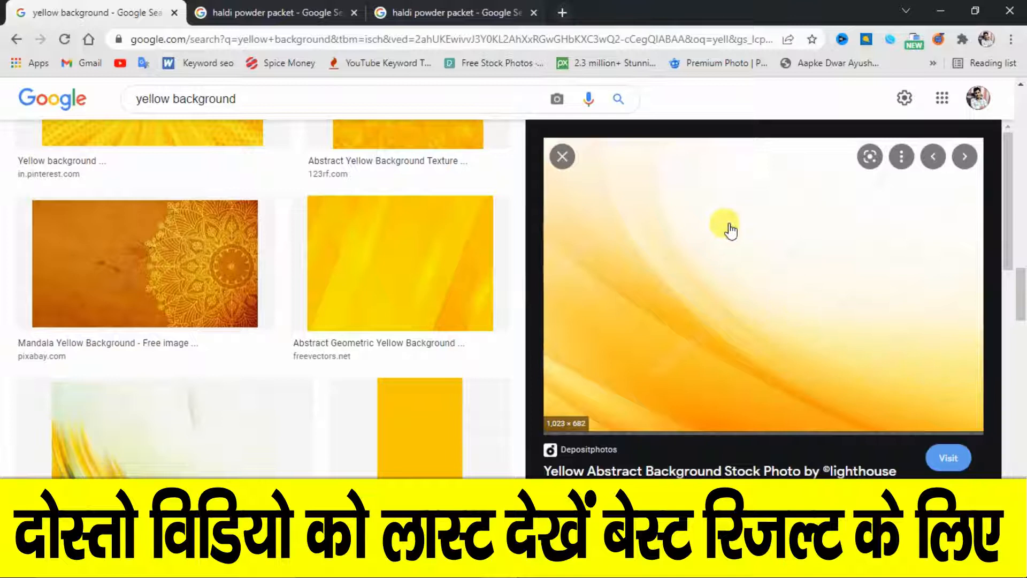
{"action": "scroll", "coordinate": [730, 230], "scroll_direction": "down", "scroll_amount": 4}
{"action": "scroll", "coordinate": [730, 230], "scroll_direction": "down", "scroll_amount": 4}
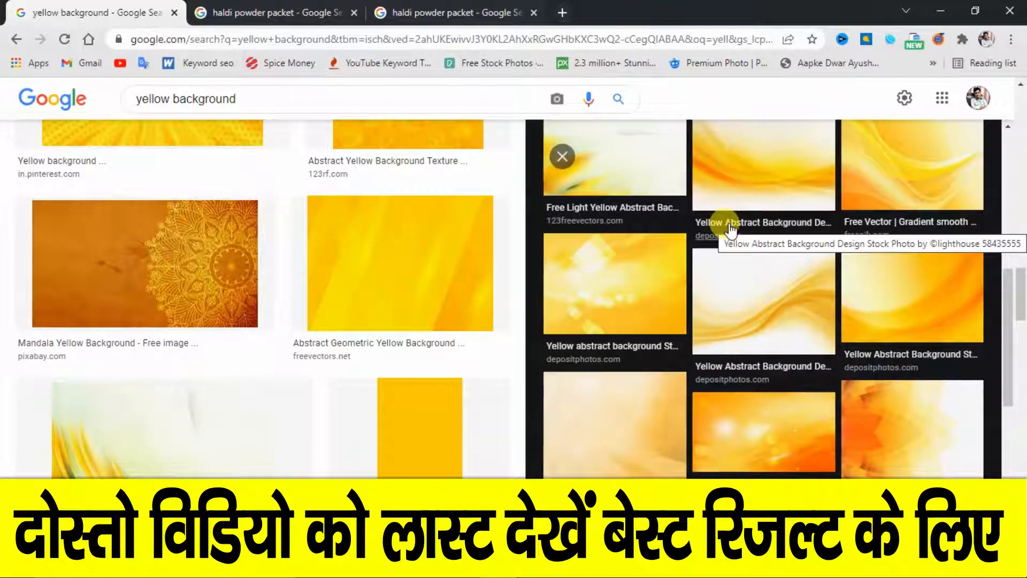
{"action": "left_click", "coordinate": [730, 228]}
{"action": "scroll", "coordinate": [732, 241], "scroll_direction": "down", "scroll_amount": 4}
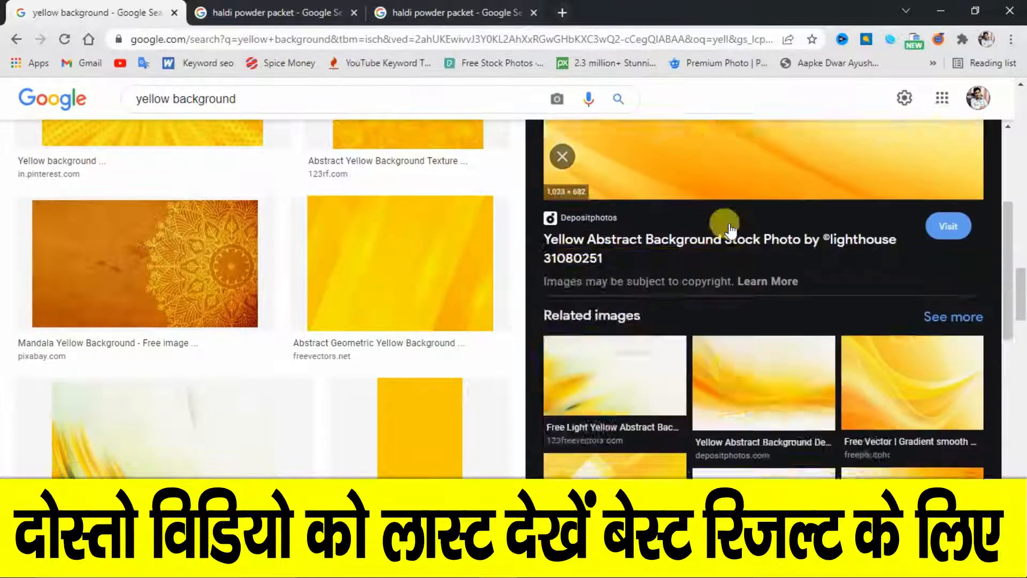
{"action": "left_click", "coordinate": [743, 262]}
{"action": "scroll", "coordinate": [740, 261], "scroll_direction": "down", "scroll_amount": 4}
{"action": "scroll", "coordinate": [676, 327], "scroll_direction": "up", "scroll_amount": 4}
{"action": "scroll", "coordinate": [784, 247], "scroll_direction": "down", "scroll_amount": 4}
{"action": "left_click", "coordinate": [816, 301]}
{"action": "scroll", "coordinate": [807, 228], "scroll_direction": "down", "scroll_amount": 4}
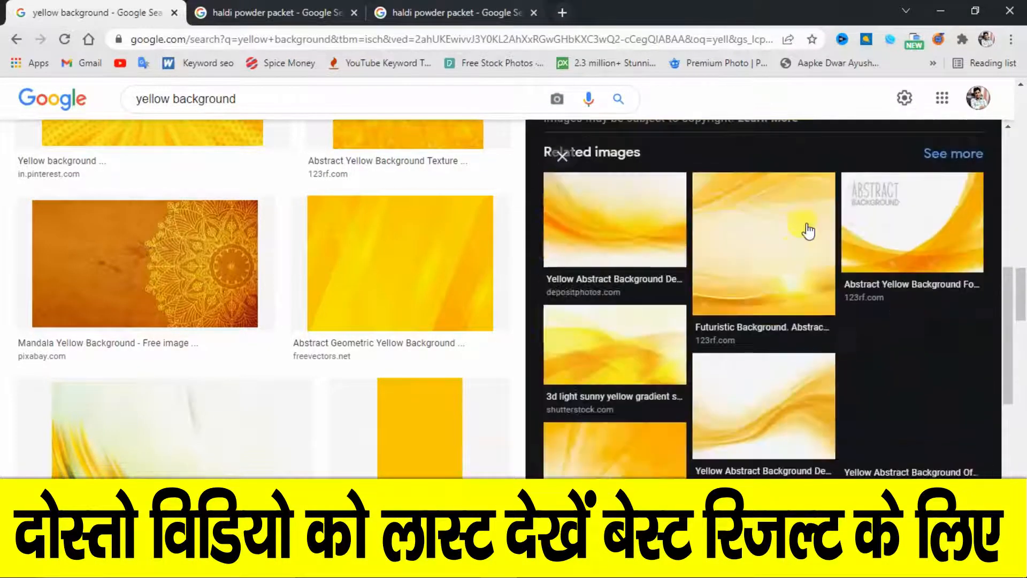
{"action": "scroll", "coordinate": [749, 396], "scroll_direction": "down", "scroll_amount": 5}
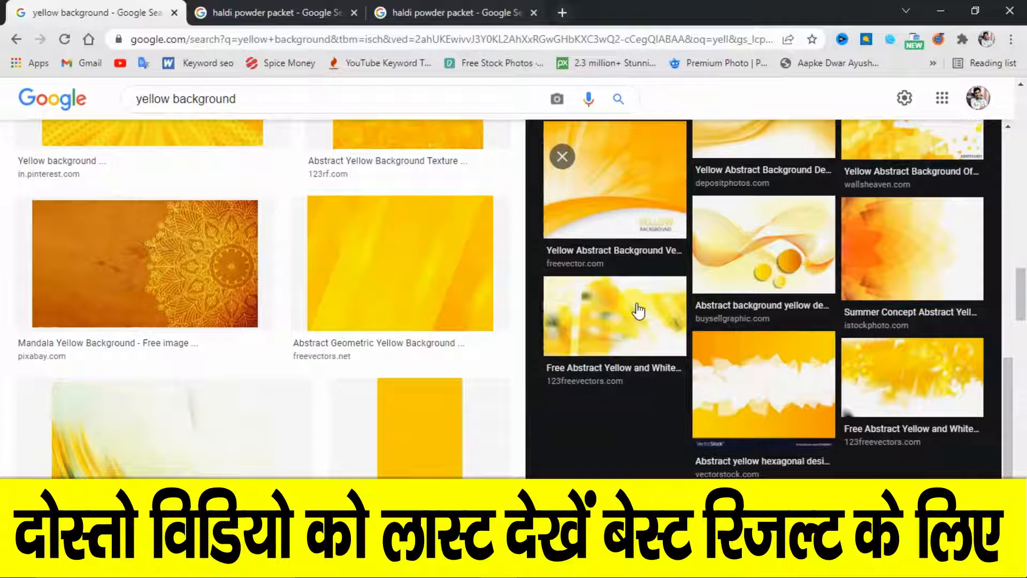
Step: Examine the yellow and white geometric background previews and their related images
{"action": "left_click", "coordinate": [638, 311]}
{"action": "scroll", "coordinate": [803, 375], "scroll_direction": "down", "scroll_amount": 5}
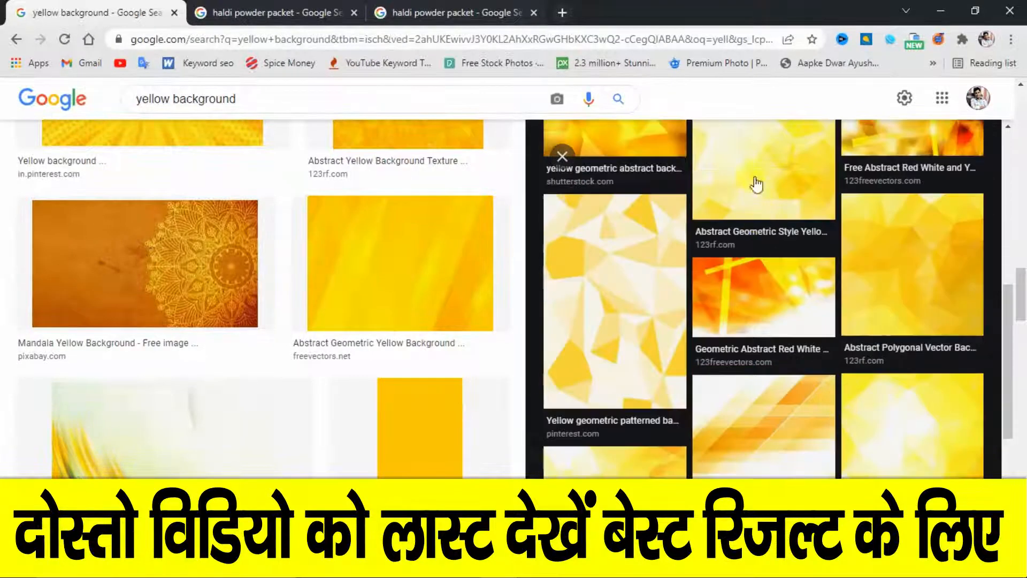
{"action": "scroll", "coordinate": [762, 384], "scroll_direction": "down", "scroll_amount": 2}
{"action": "scroll", "coordinate": [735, 322], "scroll_direction": "up", "scroll_amount": 6}
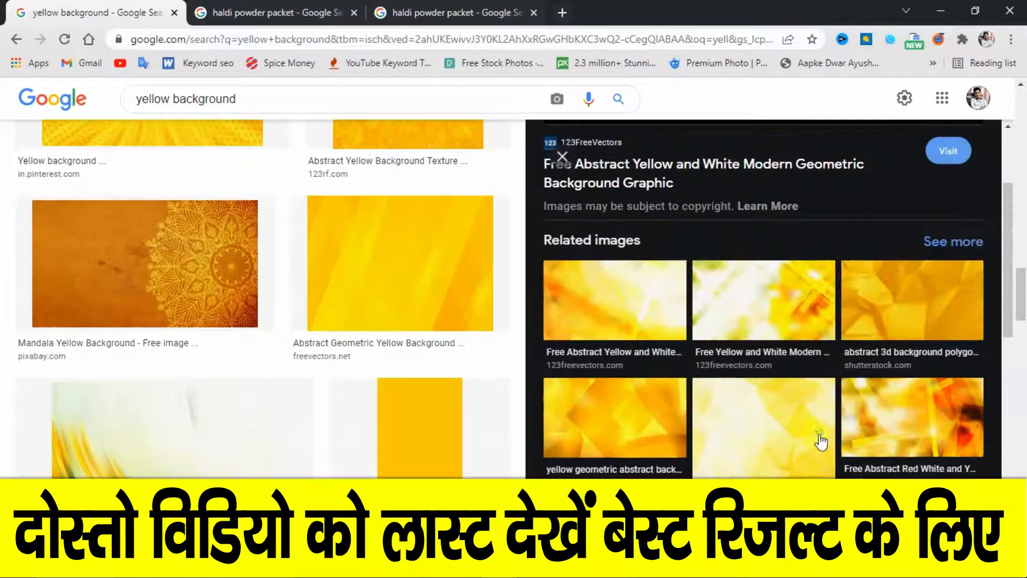
{"action": "left_click", "coordinate": [820, 434]}
{"action": "scroll", "coordinate": [775, 327], "scroll_direction": "down", "scroll_amount": 10}
{"action": "scroll", "coordinate": [824, 364], "scroll_direction": "up", "scroll_amount": 5}
{"action": "left_click", "coordinate": [898, 329]}
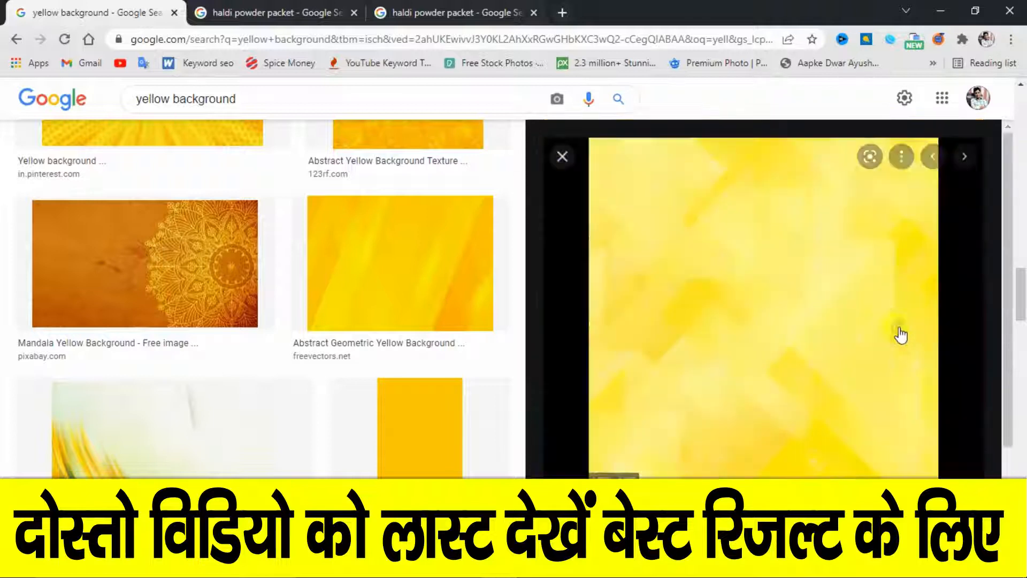
{"action": "scroll", "coordinate": [901, 334], "scroll_direction": "down", "scroll_amount": 8}
{"action": "scroll", "coordinate": [390, 321], "scroll_direction": "up", "scroll_amount": 3}
Step: Copy the Getty Images yellow background from the image results and paste it into the blank Photoshop document
{"action": "left_click", "coordinate": [383, 252]}
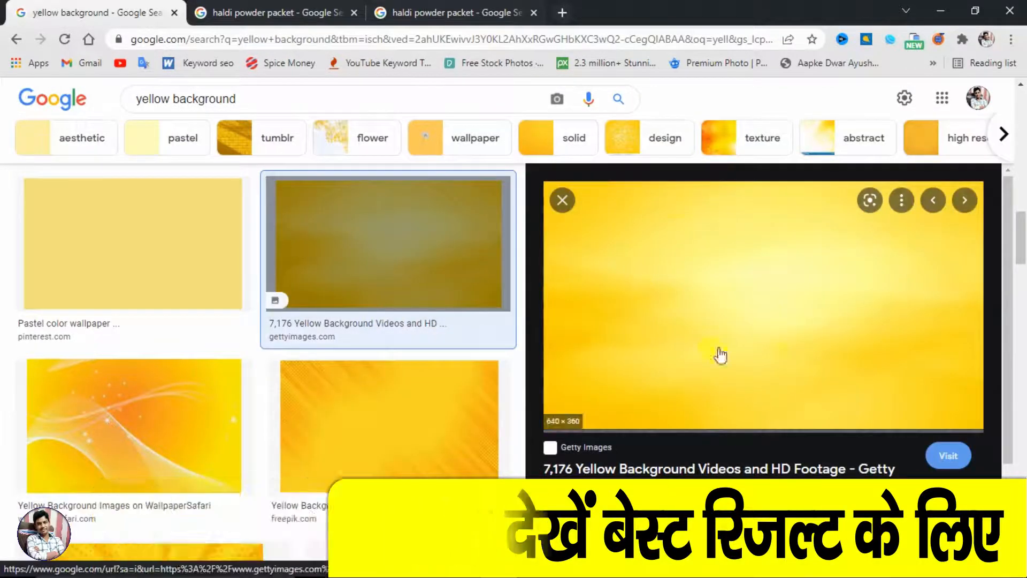
{"action": "scroll", "coordinate": [721, 288], "scroll_direction": "down", "scroll_amount": 6}
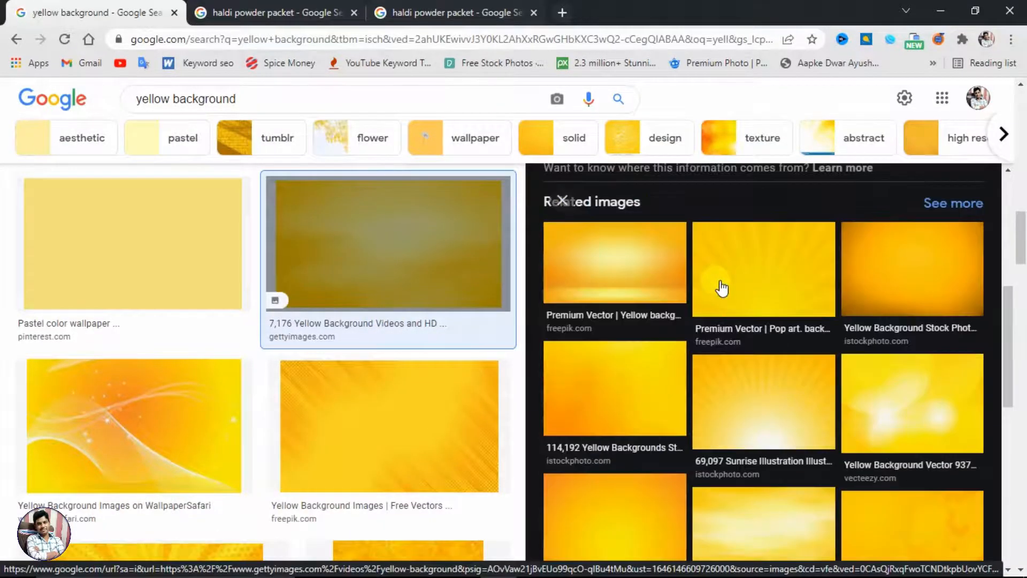
{"action": "scroll", "coordinate": [725, 305], "scroll_direction": "up", "scroll_amount": 6}
{"action": "key", "text": "alt+Tab"}
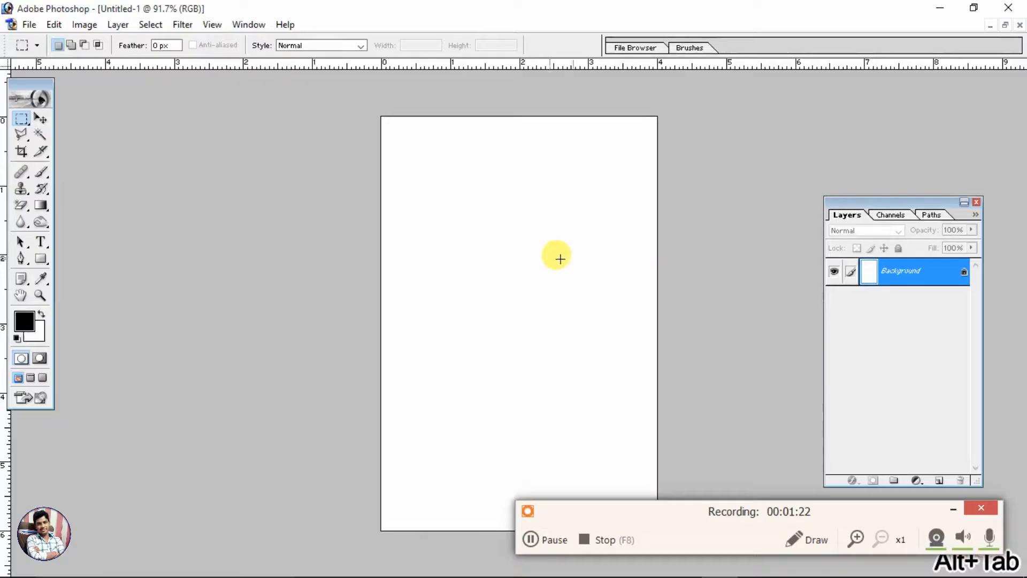
{"action": "key", "text": "ctrl+v"}
Step: Rotate the pasted yellow background 90° and align it with the page's upper-left corner
{"action": "key", "text": "ctrl+t"}
{"action": "left_click_drag", "start_coordinate": [615, 227], "coordinate": [469, 176]}
{"action": "left_click_drag", "start_coordinate": [696, 82], "coordinate": [623, 335]}
{"action": "left_click_drag", "start_coordinate": [566, 193], "coordinate": [546, 288]}
{"action": "scroll", "coordinate": [575, 273], "scroll_direction": "down", "scroll_amount": 1}
{"action": "scroll", "coordinate": [575, 273], "scroll_direction": "down", "scroll_amount": 1}
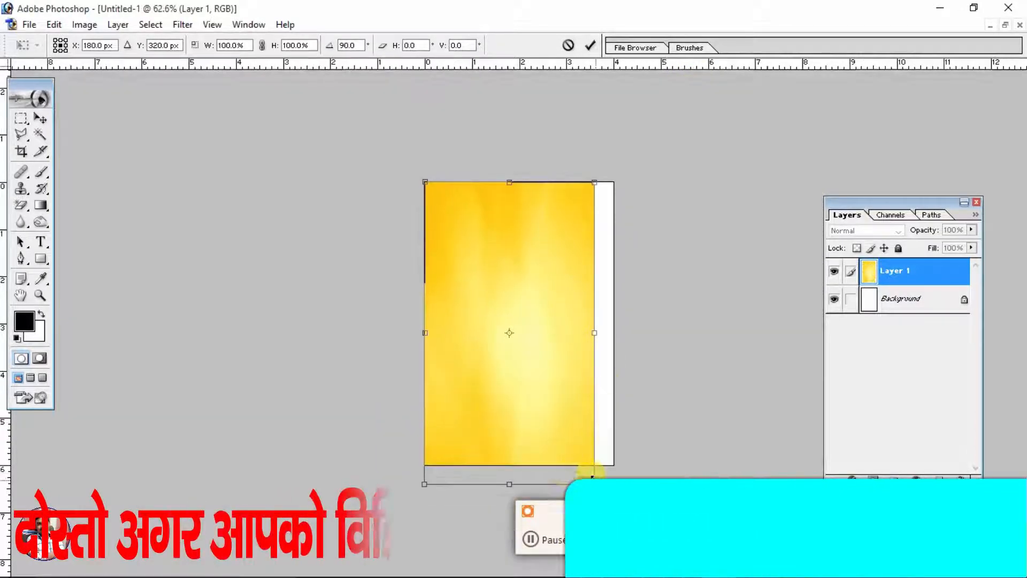
Step: Enlarge the rotated background to about 113% wide and 134% high, reposition it over the page and apply the transform
{"action": "left_click_drag", "start_coordinate": [594, 482], "coordinate": [614, 465]}
{"action": "left_click_drag", "start_coordinate": [425, 181], "coordinate": [389, 162]}
{"action": "left_click_drag", "start_coordinate": [580, 239], "coordinate": [580, 269]}
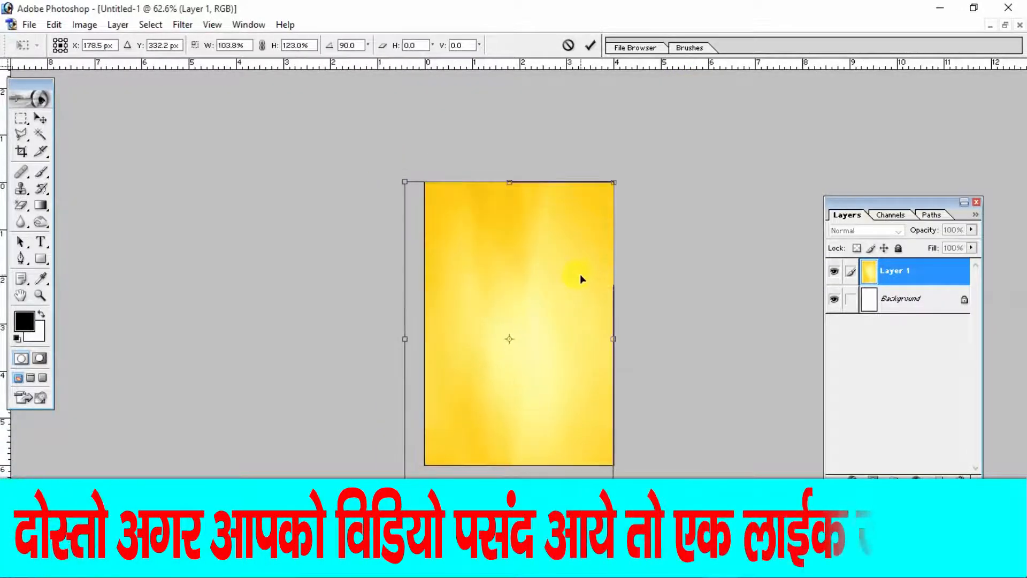
{"action": "left_click_drag", "start_coordinate": [405, 182], "coordinate": [378, 154]}
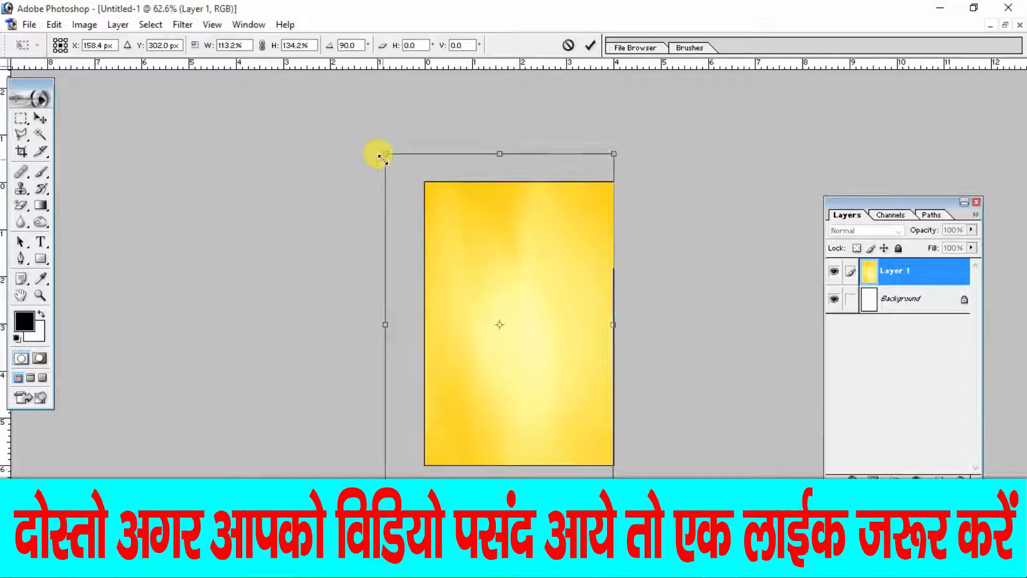
{"action": "left_click_drag", "start_coordinate": [575, 267], "coordinate": [576, 294]}
{"action": "key", "text": "Return"}
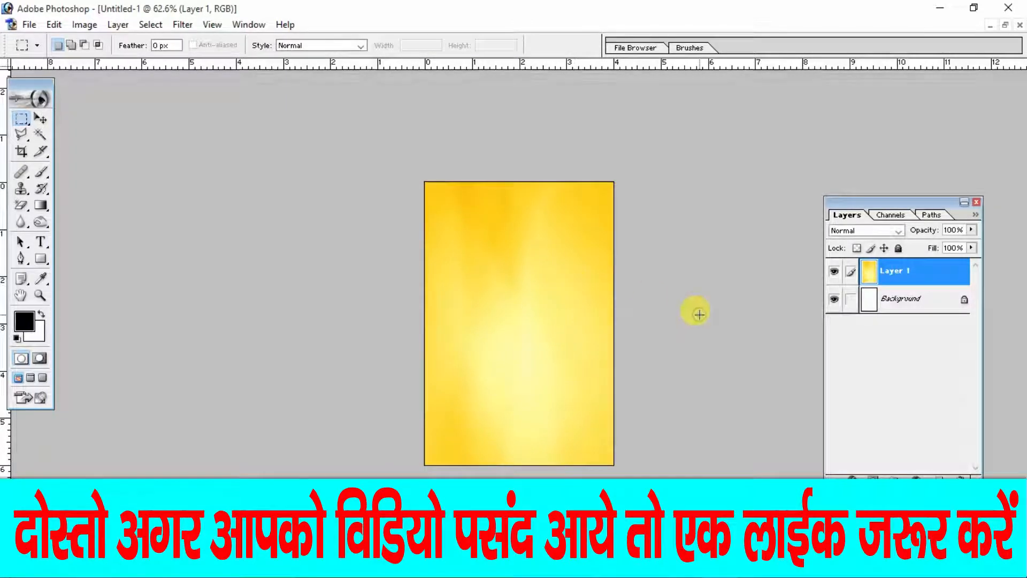
Step: Scale the yellow background layer proportionally to about 109% and cover the whole page with it
{"action": "scroll", "coordinate": [663, 299], "scroll_direction": "up", "scroll_amount": 6}
{"action": "scroll", "coordinate": [680, 367], "scroll_direction": "down", "scroll_amount": 1}
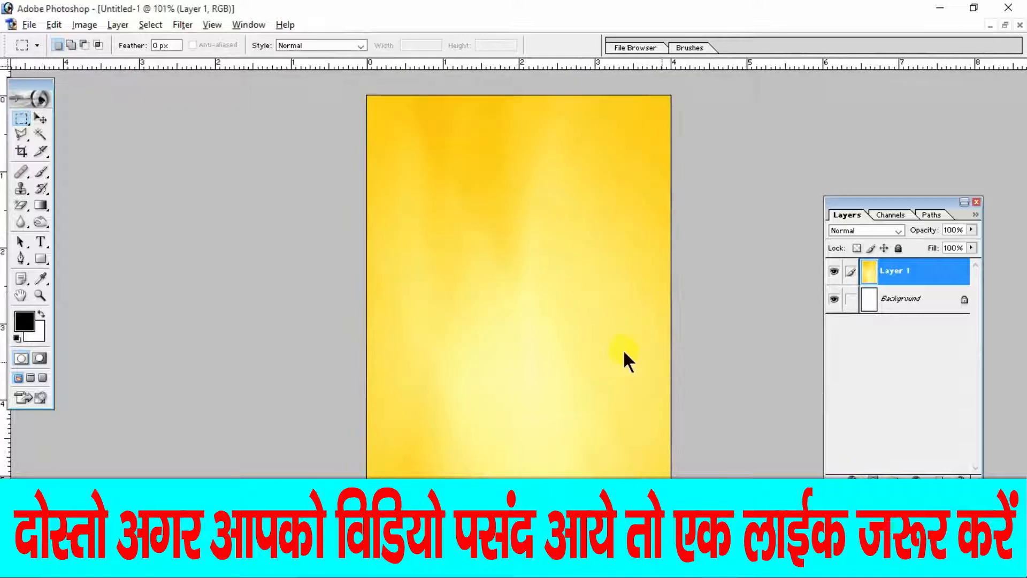
{"action": "key", "text": "ctrl+t"}
{"action": "scroll", "coordinate": [576, 351], "scroll_direction": "down", "scroll_amount": 2}
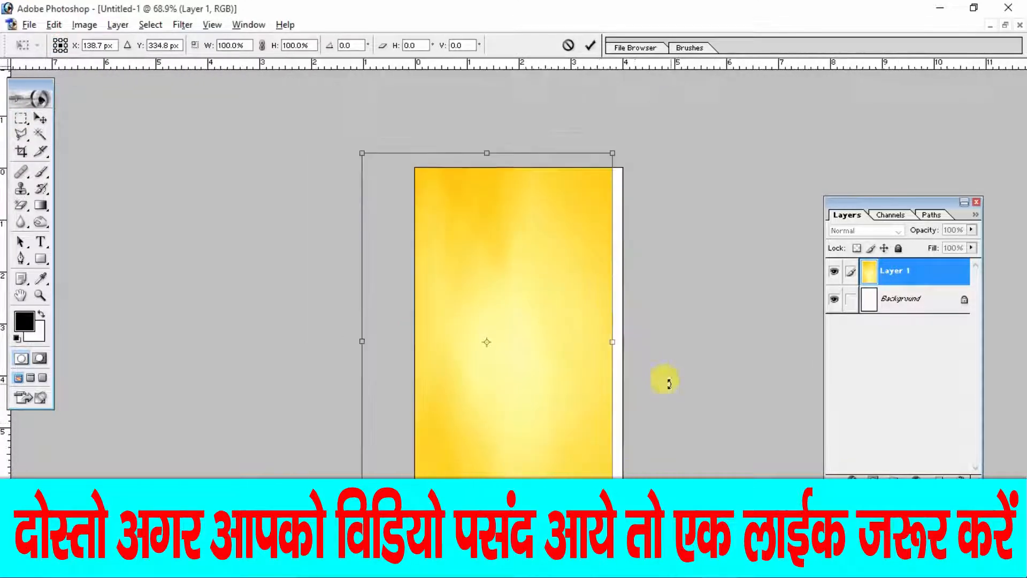
{"action": "left_click_drag", "start_coordinate": [612, 530], "coordinate": [630, 556]}
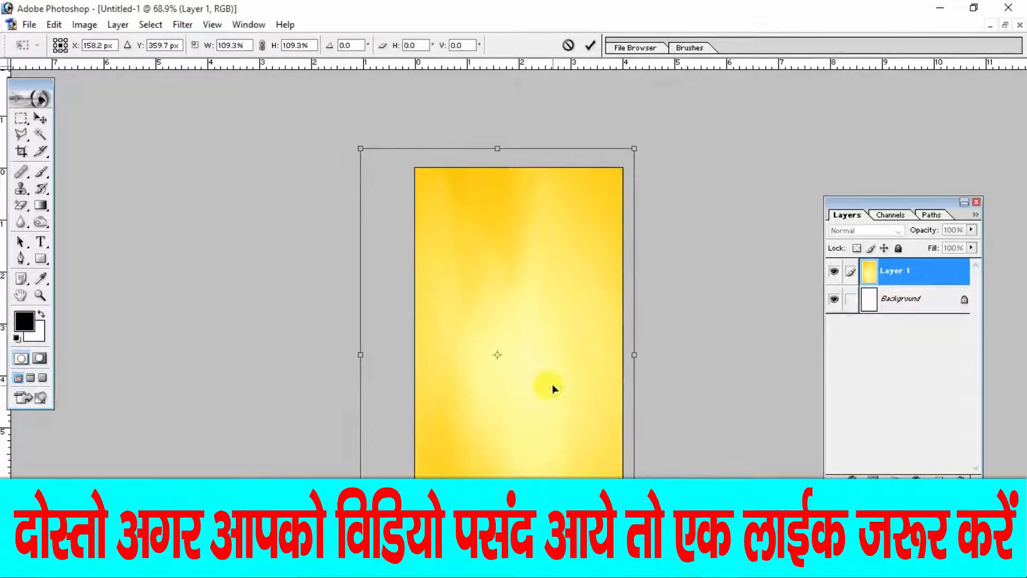
{"action": "key", "text": "Return"}
Step: Apply a Gaussian Blur with a radius of about 5.4 pixels to the yellow background layer
{"action": "scroll", "coordinate": [550, 383], "scroll_direction": "up", "scroll_amount": 1}
{"action": "left_click", "coordinate": [183, 25]}
{"action": "mouse_move", "coordinate": [239, 137]}
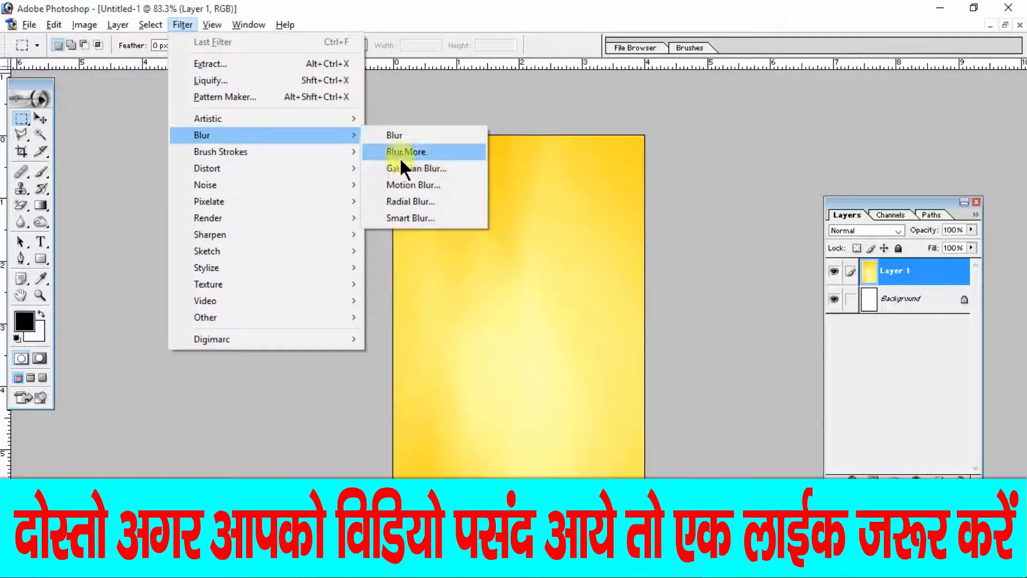
{"action": "left_click", "coordinate": [408, 169]}
{"action": "left_click_drag", "start_coordinate": [569, 164], "coordinate": [852, 163]}
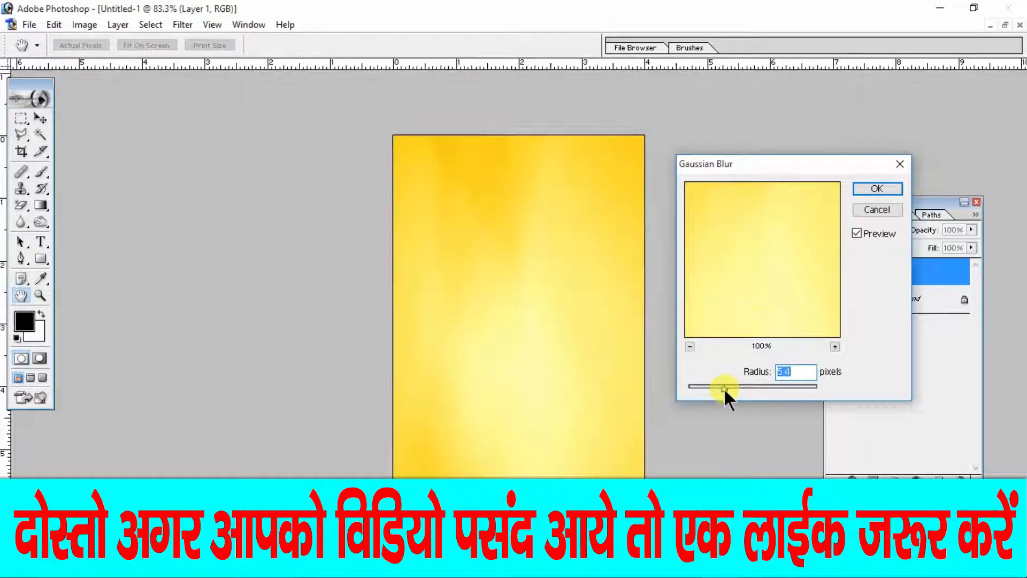
{"action": "left_click", "coordinate": [866, 190]}
{"action": "scroll", "coordinate": [550, 225], "scroll_direction": "up", "scroll_amount": 2}
{"action": "scroll", "coordinate": [570, 263], "scroll_direction": "down", "scroll_amount": 2}
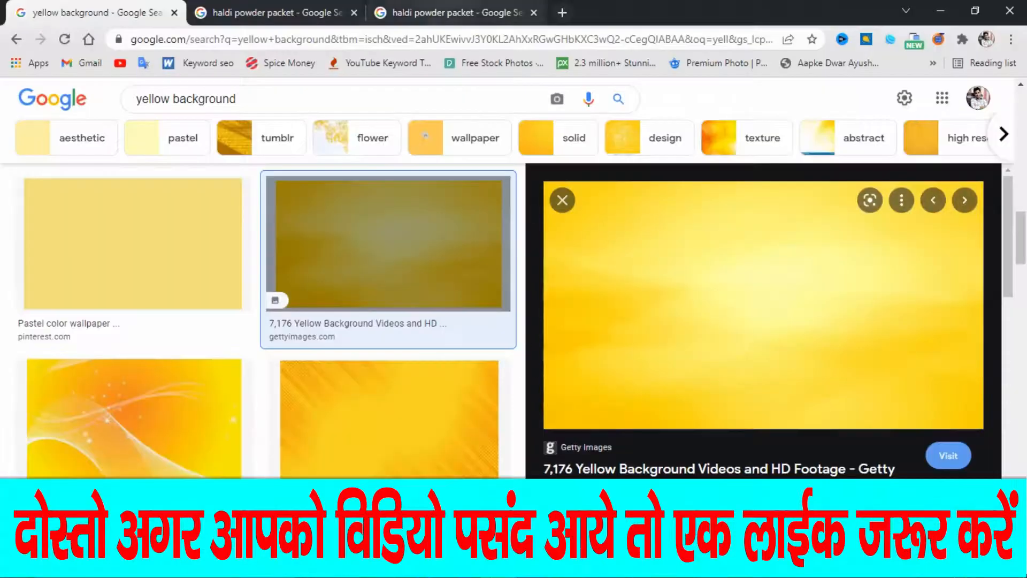
Step: Copy the turmeric bowl picture from the haldi powder packet results in Chrome and paste it into the Photoshop document
{"action": "left_click", "coordinate": [447, 12]}
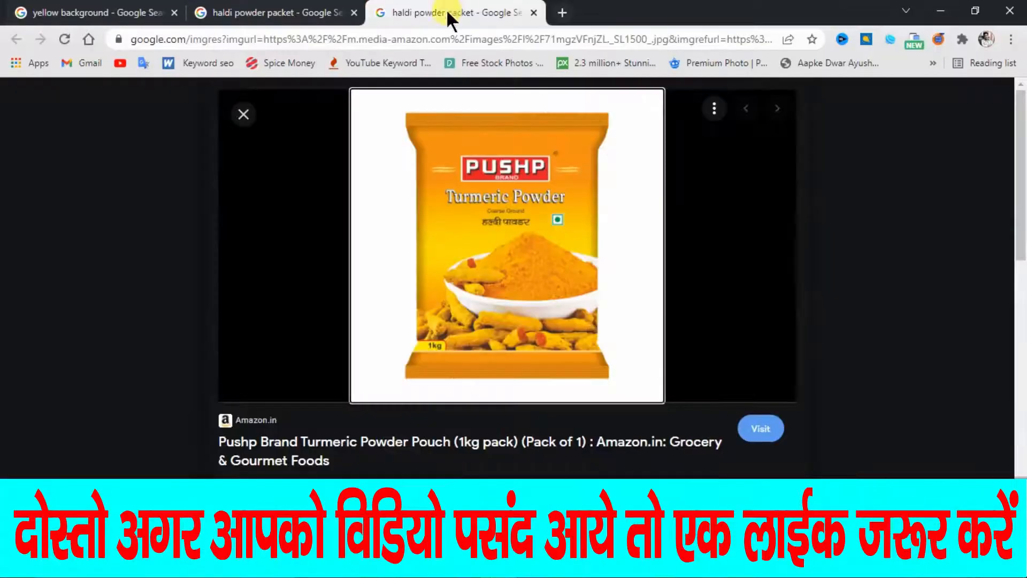
{"action": "left_click", "coordinate": [268, 12]}
{"action": "right_click", "coordinate": [812, 384]}
{"action": "left_click", "coordinate": [855, 272]}
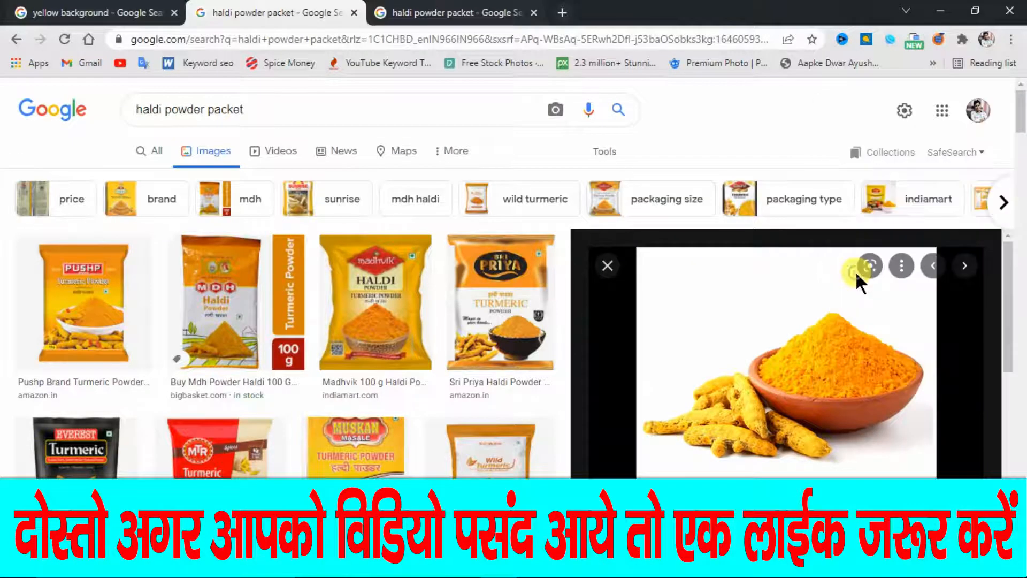
{"action": "key", "text": "alt+Tab"}
{"action": "key", "text": "ctrl+v"}
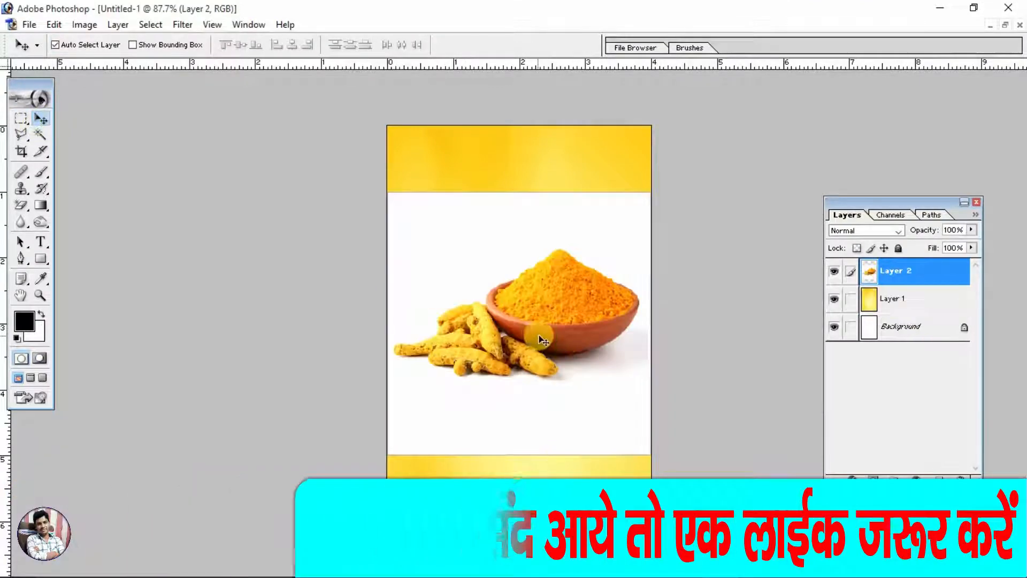
Step: Scale the turmeric bowl picture down about its centre, leaving yellow margins on both sides
{"action": "key", "text": "ctrl+t"}
{"action": "left_click_drag", "start_coordinate": [653, 191], "coordinate": [615, 228]}
{"action": "key", "text": "Return"}
{"action": "key", "text": "ctrl+plus"}
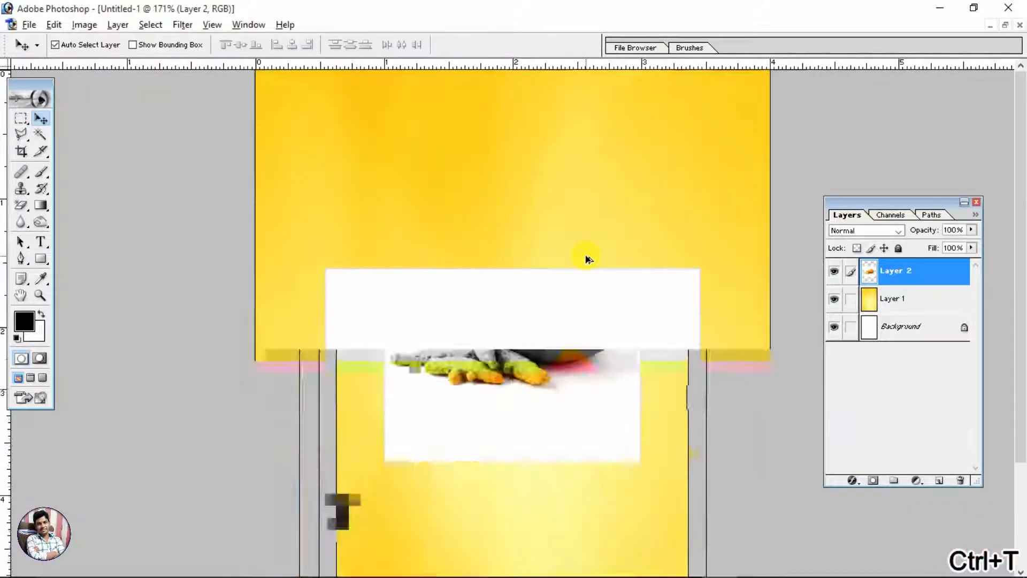
Step: Try to erase the white background around the turmeric bowl with the Magic Eraser at tolerance 32
{"action": "left_click", "coordinate": [20, 206]}
{"action": "left_click", "coordinate": [58, 239]}
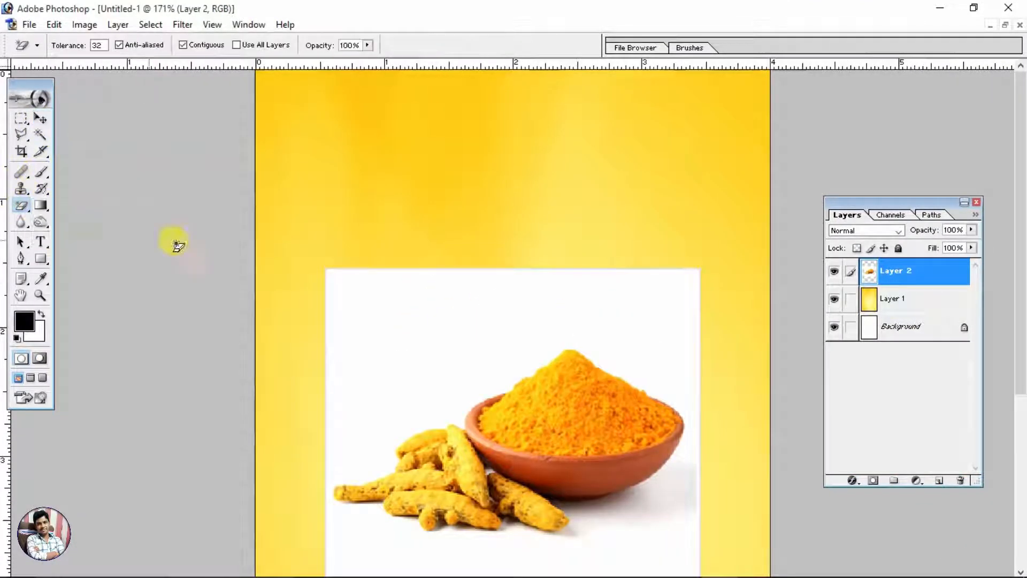
{"action": "scroll", "coordinate": [294, 230], "scroll_direction": "down", "scroll_amount": 3}
{"action": "left_click", "coordinate": [415, 218]}
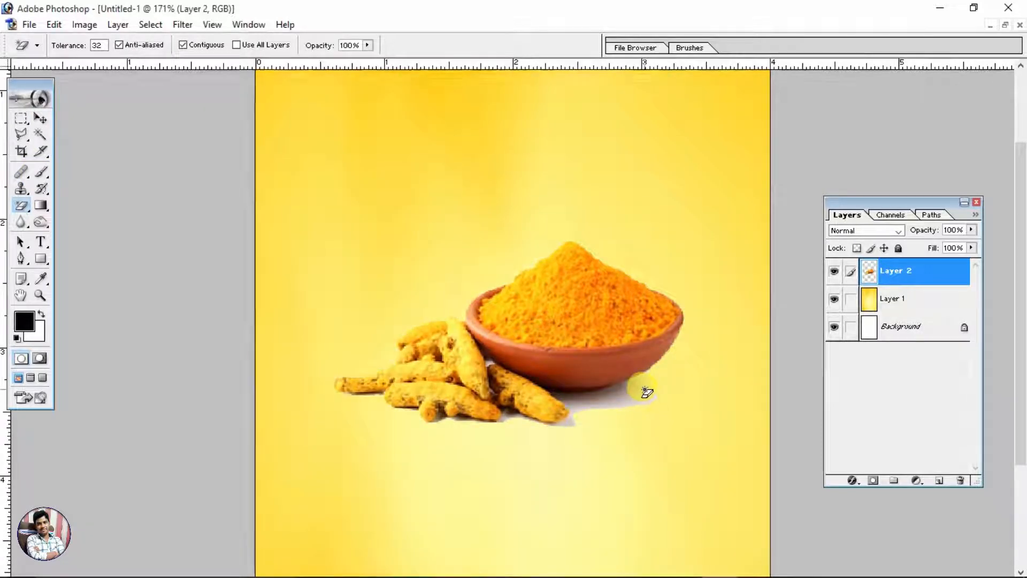
{"action": "key", "text": "ctrl+alt+z"}
{"action": "key", "text": "ctrl+alt+z"}
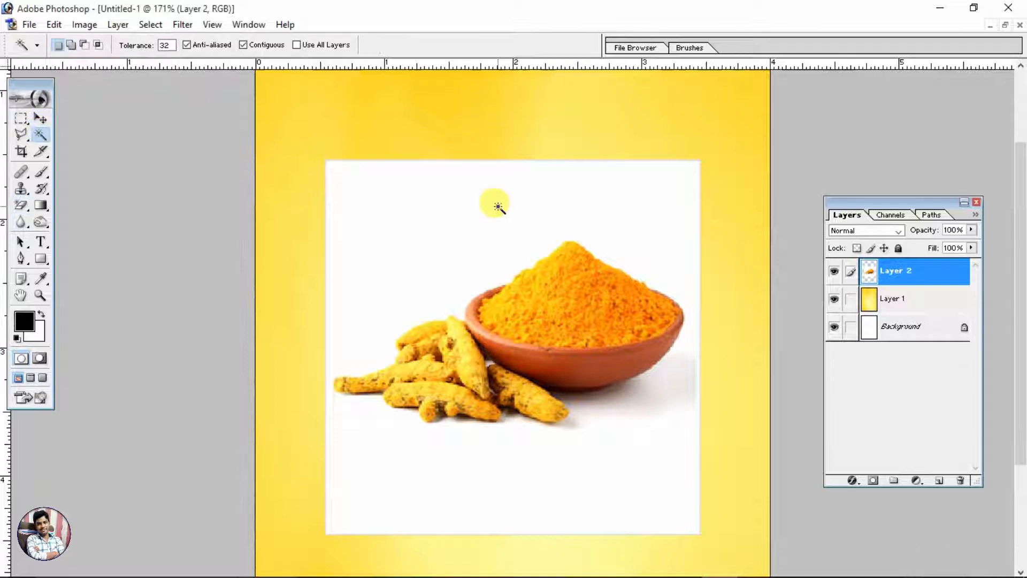
Step: Select the white area around the turmeric bowl using Color Range with sampled colors and fuzziness 94
{"action": "left_click", "coordinate": [150, 25]}
{"action": "left_click", "coordinate": [172, 112]}
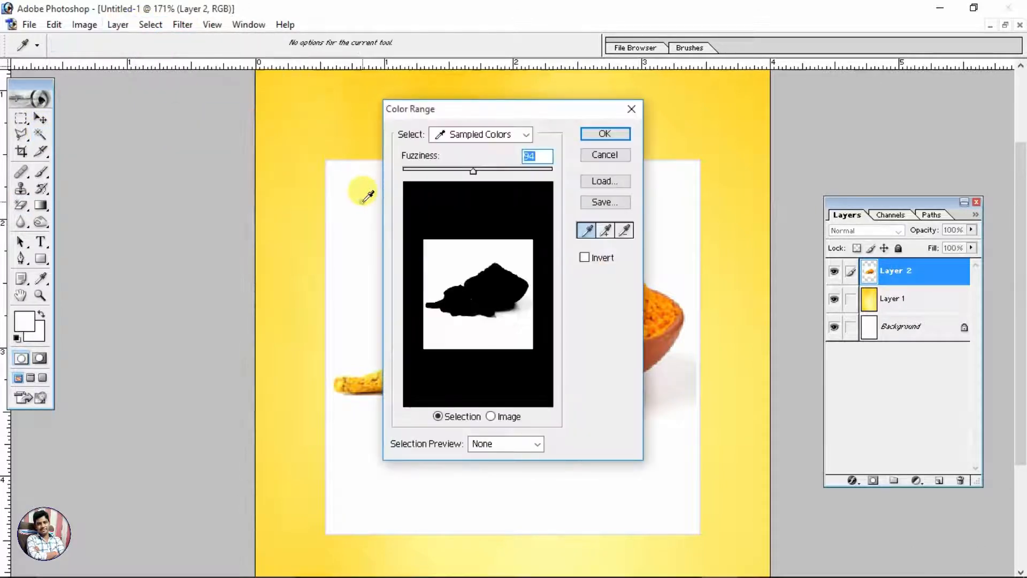
{"action": "left_click", "coordinate": [591, 134]}
{"action": "key", "text": "w"}
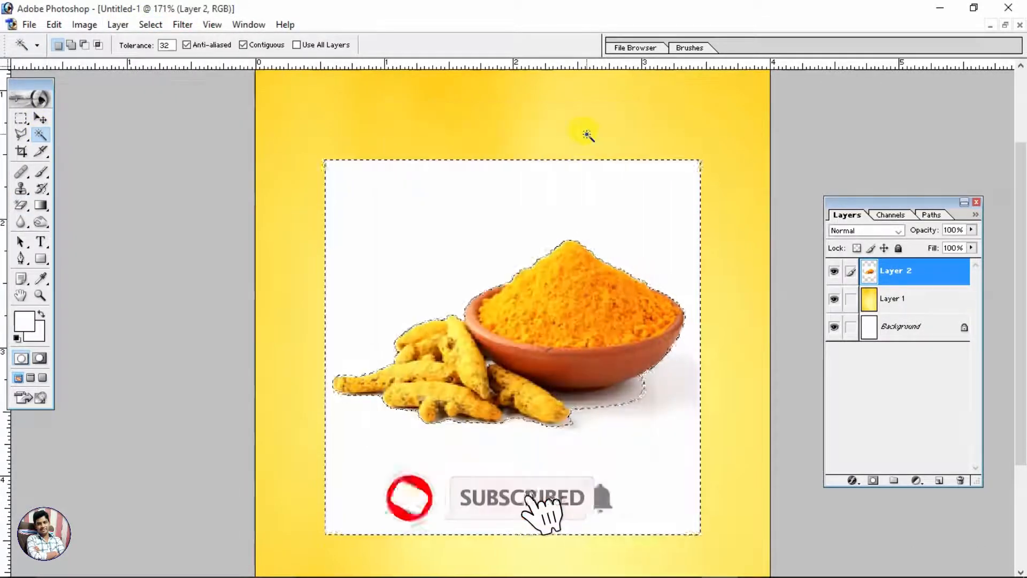
Step: Feather the selection around the turmeric bowl and delete the white background inside it
{"action": "right_click", "coordinate": [520, 194]}
{"action": "left_click", "coordinate": [564, 331]}
{"action": "key", "text": "Return"}
{"action": "key", "text": "Delete"}
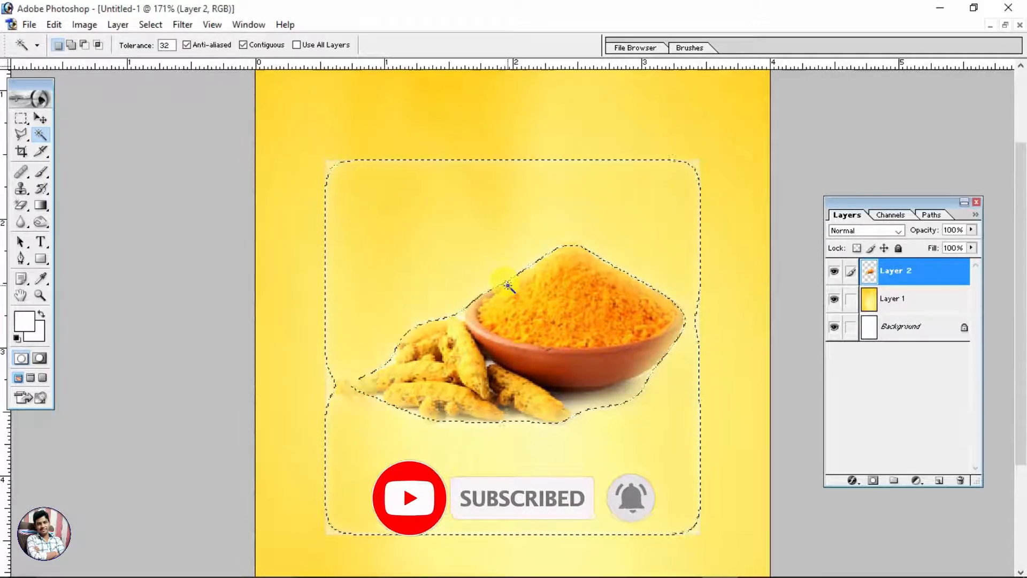
Step: Undo the last deletion around the bowl, deselect, and delete the leftover white frame strips along the picture's top and right sides
{"action": "key", "text": "ctrl+alt+z"}
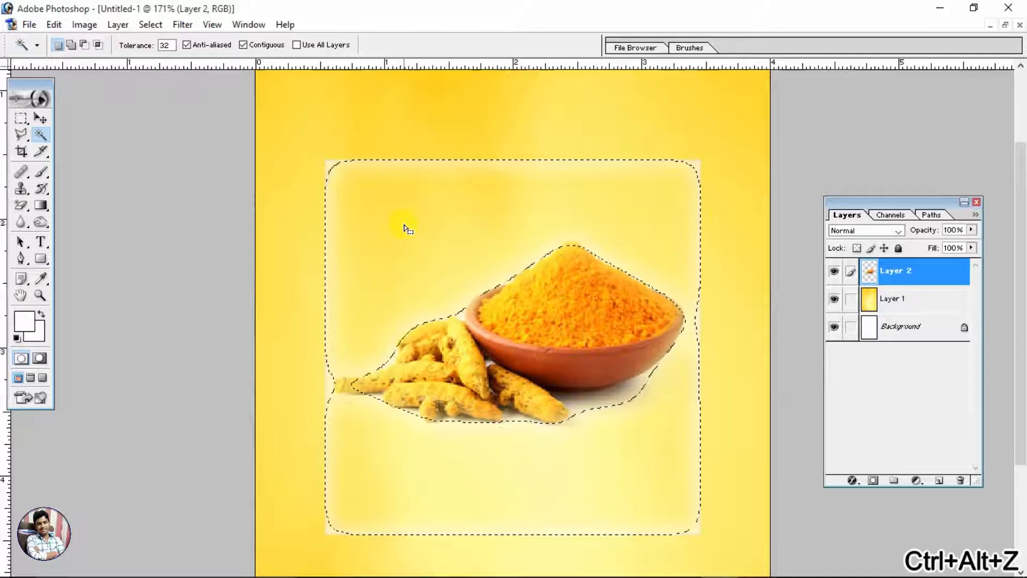
{"action": "key", "text": "ctrl+d"}
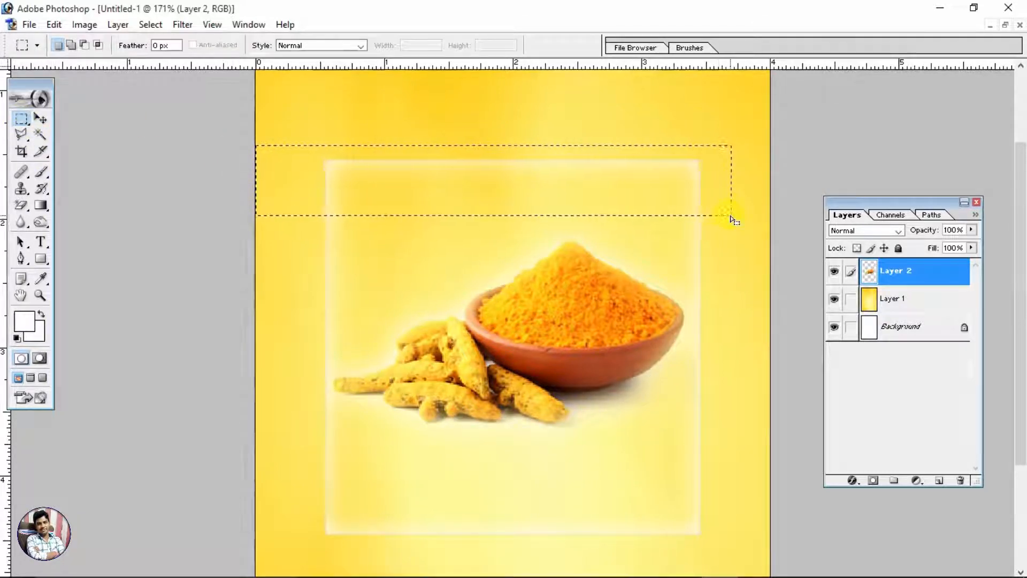
{"action": "key", "text": "Delete"}
{"action": "right_click", "coordinate": [600, 229]}
{"action": "left_click", "coordinate": [622, 241]}
{"action": "left_click_drag", "start_coordinate": [690, 196], "coordinate": [838, 572]}
{"action": "key", "text": "Delete"}
{"action": "right_click", "coordinate": [643, 252]}
{"action": "left_click", "coordinate": [665, 262]}
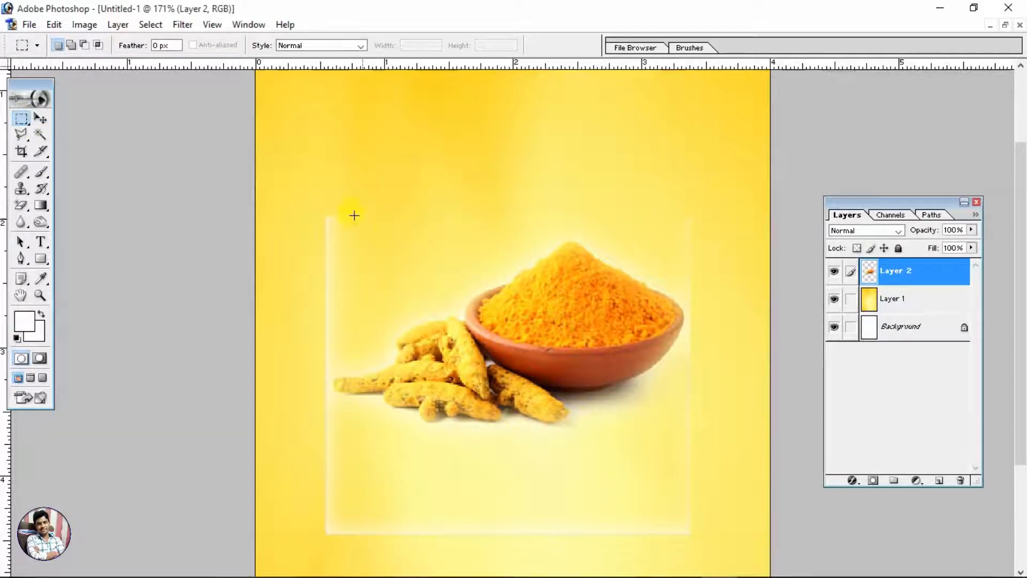
Step: Delete the leftover white frame strips along the bowl picture's left and bottom sides and clean up remaining traces with the Eraser
{"action": "left_click_drag", "start_coordinate": [334, 571], "coordinate": [335, 572]}
{"action": "key", "text": "Delete"}
{"action": "right_click", "coordinate": [459, 252]}
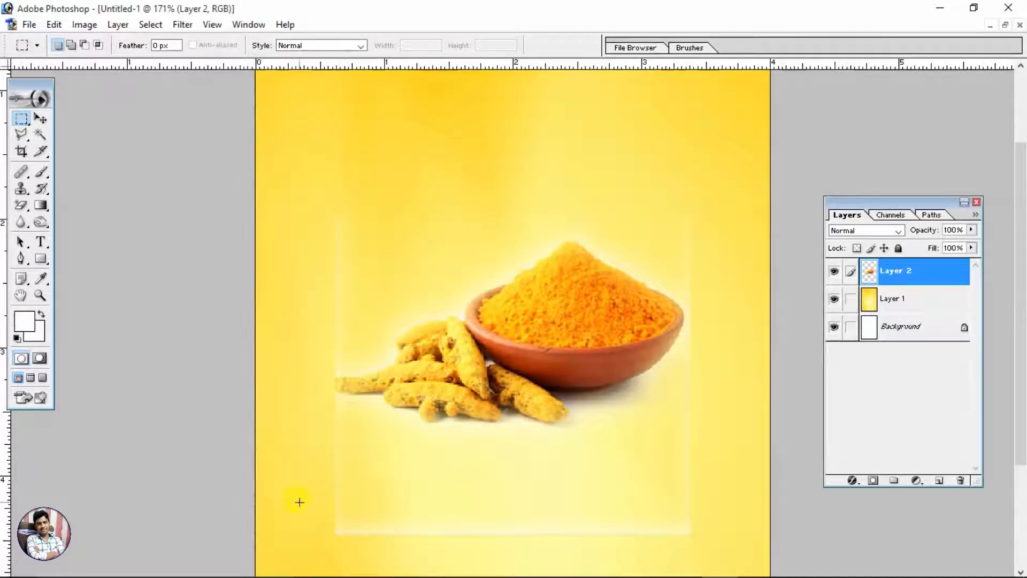
{"action": "key", "text": "Delete"}
{"action": "key", "text": "ctrl+d"}
{"action": "left_click", "coordinate": [20, 203]}
{"action": "left_click_drag", "start_coordinate": [27, 208], "coordinate": [111, 198]}
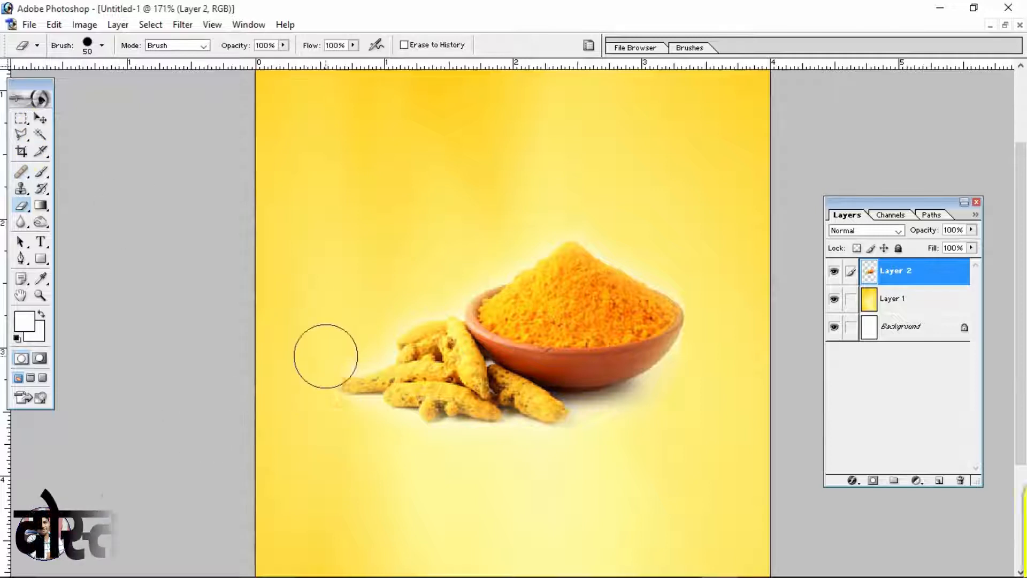
Step: Set the blend mode of the turmeric bowl layer to Multiply
{"action": "left_click", "coordinate": [40, 118]}
{"action": "left_click", "coordinate": [869, 233]}
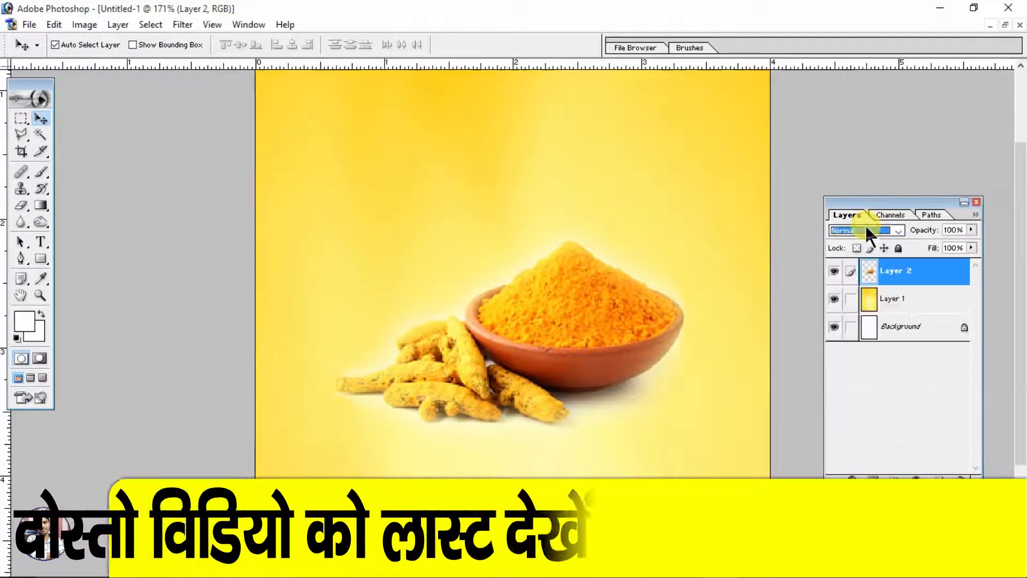
{"action": "left_click", "coordinate": [45, 116]}
{"action": "left_click", "coordinate": [853, 231]}
{"action": "left_click", "coordinate": [838, 278]}
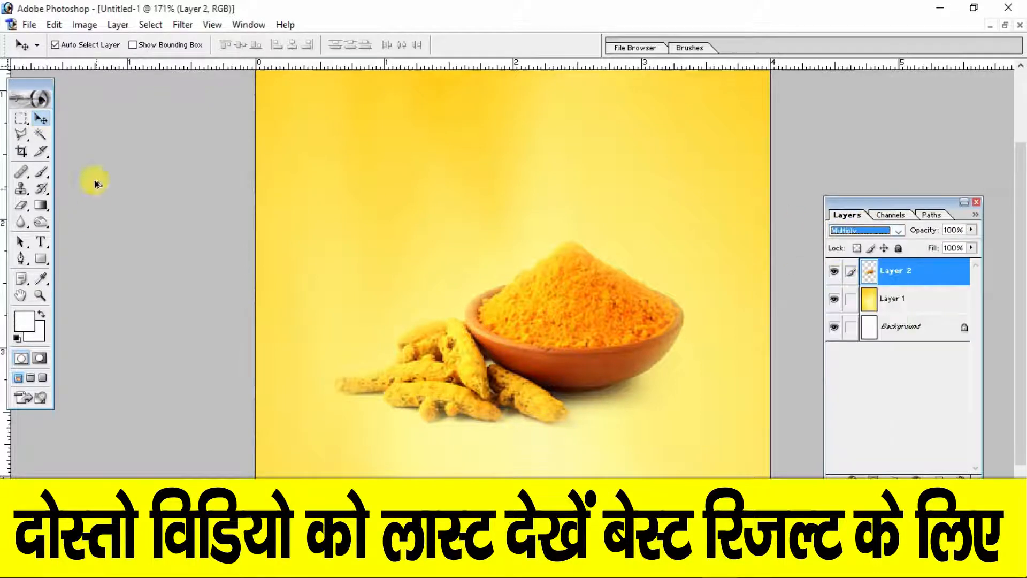
Step: Move the turmeric bowl to the bottom of the packet and enlarge it with Free Transform to nearly the packet's full width
{"action": "key", "text": "ctrl+0"}
{"action": "left_click_drag", "start_coordinate": [526, 339], "coordinate": [525, 440]}
{"action": "key", "text": "ctrl+t"}
{"action": "left_click_drag", "start_coordinate": [606, 363], "coordinate": [620, 344]}
{"action": "mouse_move", "coordinate": [561, 420]}
{"action": "left_mouse_down"}
{"action": "mouse_move", "coordinate": [570, 389]}
{"action": "mouse_move", "coordinate": [570, 430]}
{"action": "left_mouse_up"}
{"action": "left_click_drag", "start_coordinate": [633, 355], "coordinate": [668, 336]}
{"action": "left_click_drag", "start_coordinate": [601, 379], "coordinate": [611, 380]}
{"action": "key", "text": "Return"}
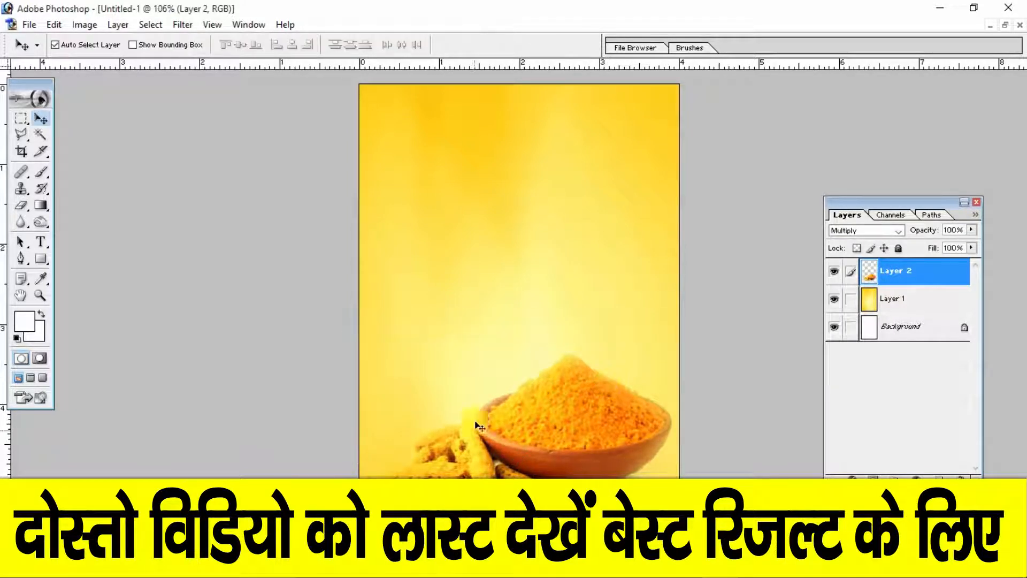
Step: Draw a wide red rectangle shape across the upper part of the packet
{"action": "key", "text": "u"}
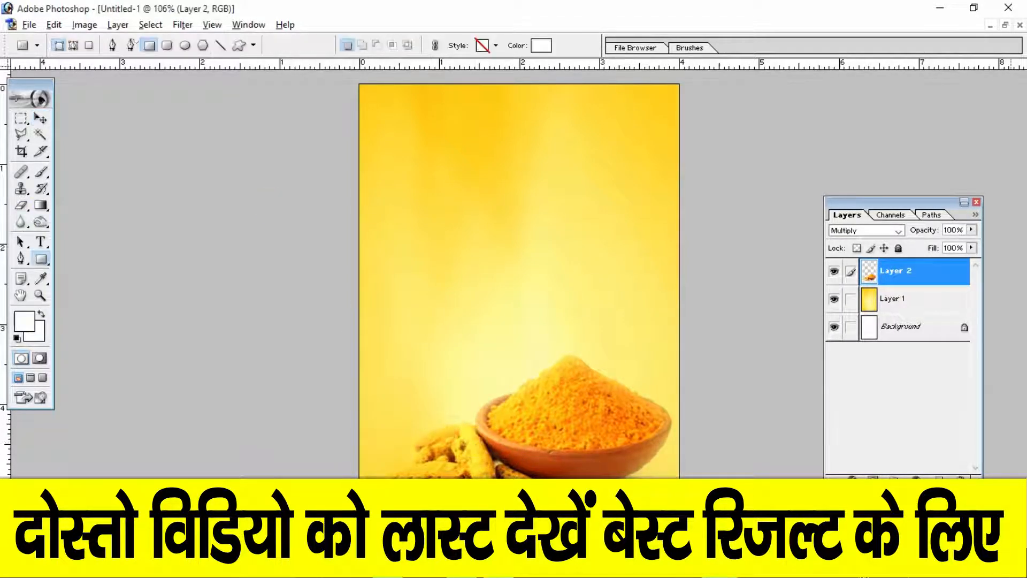
{"action": "left_click", "coordinate": [41, 118]}
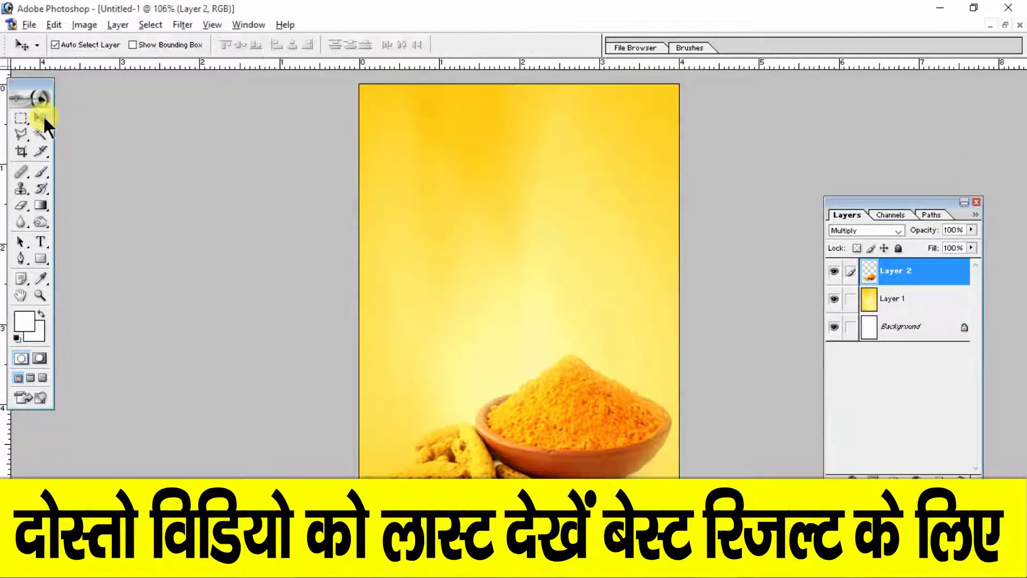
{"action": "left_click", "coordinate": [40, 221]}
{"action": "left_click", "coordinate": [40, 259]}
{"action": "left_click", "coordinate": [533, 43]}
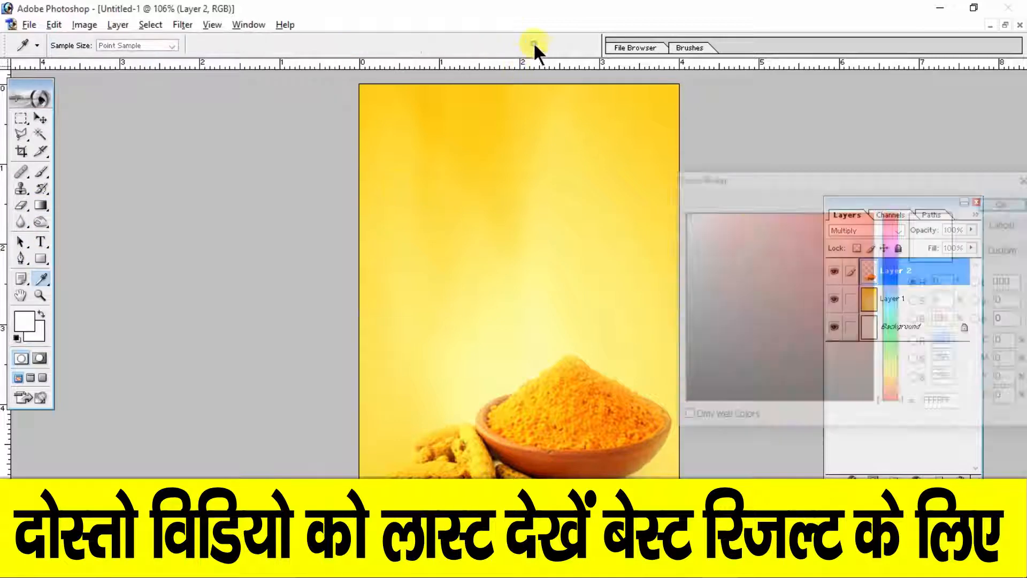
{"action": "left_click", "coordinate": [1007, 201]}
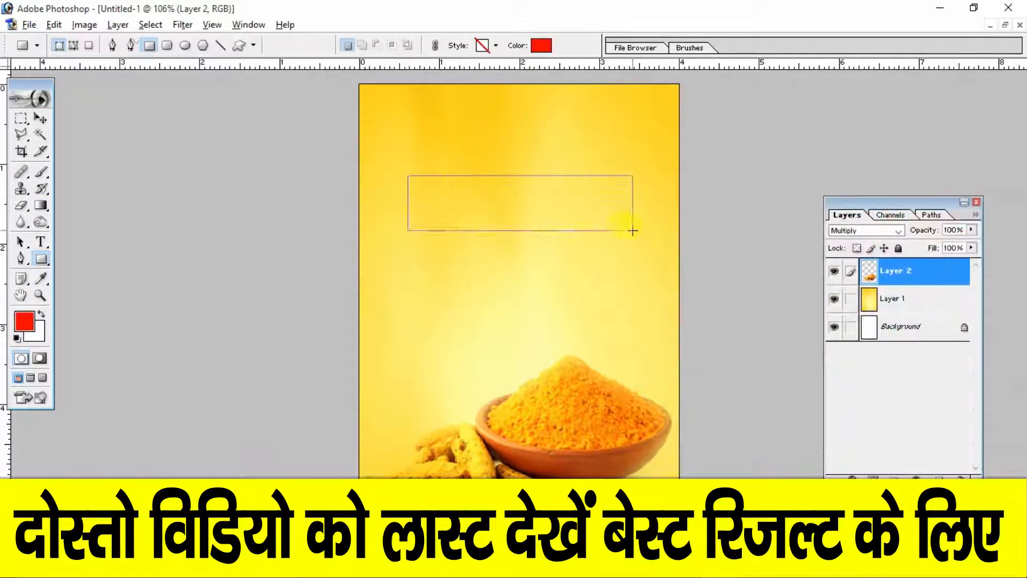
{"action": "left_click_drag", "start_coordinate": [632, 231], "coordinate": [632, 230]}
Step: Give the red rectangle a white 3 px Stroke layer style positioned Inside
{"action": "left_click", "coordinate": [40, 117]}
{"action": "left_click", "coordinate": [402, 273]}
{"action": "left_click", "coordinate": [469, 213]}
{"action": "key", "text": "alt+l"}
{"action": "key", "text": "y"}
{"action": "key", "text": "k"}
{"action": "left_click_drag", "start_coordinate": [666, 135], "coordinate": [810, 146]}
{"action": "left_click", "coordinate": [782, 276]}
{"action": "left_click_drag", "start_coordinate": [717, 250], "coordinate": [596, 126]}
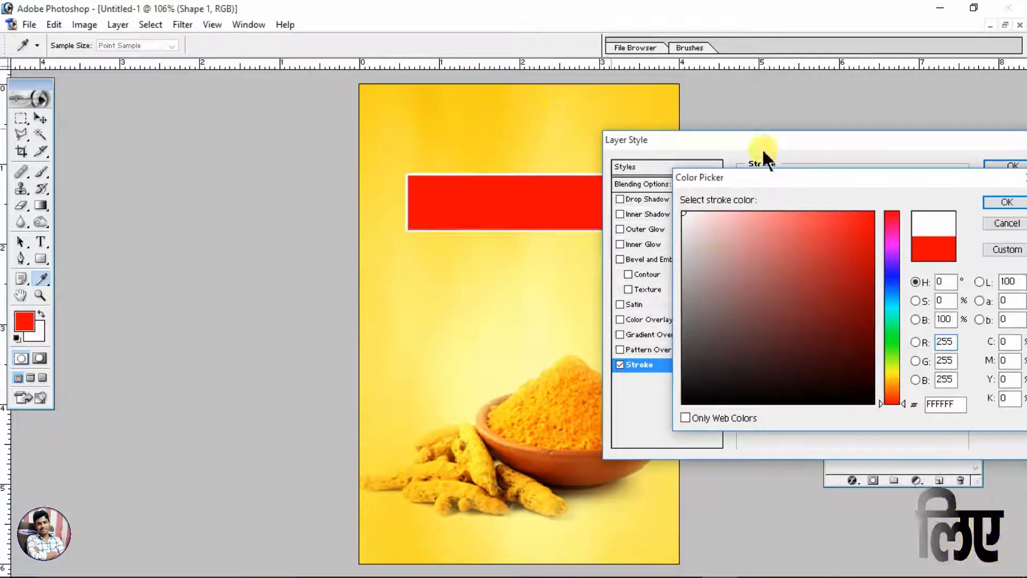
{"action": "left_click", "coordinate": [990, 202]}
{"action": "left_click", "coordinate": [829, 203]}
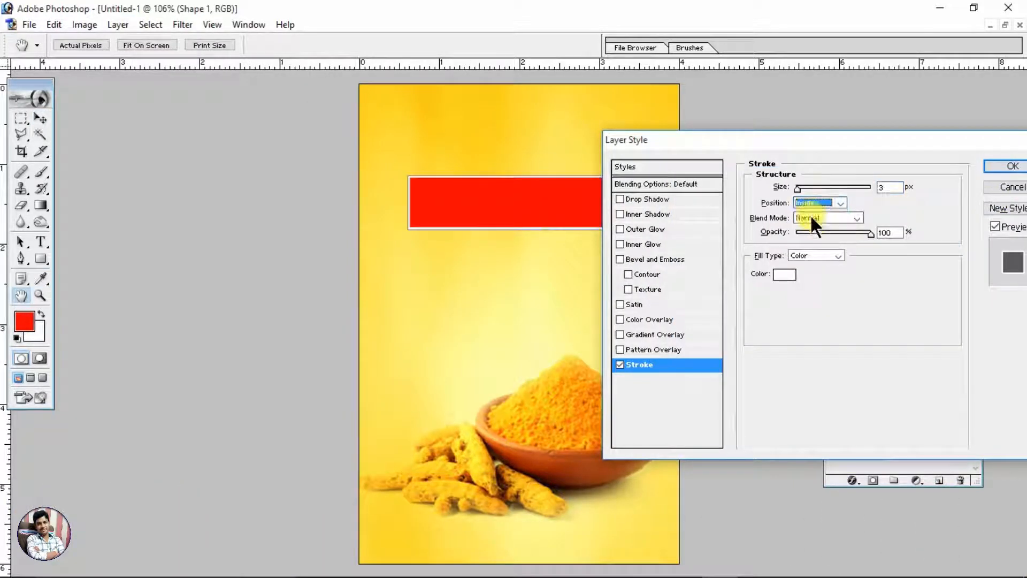
{"action": "left_click", "coordinate": [1003, 165]}
Step: Move the red bar closer to the packet's top edge and resize it with Free Transform
{"action": "left_click_drag", "start_coordinate": [509, 210], "coordinate": [483, 158]}
{"action": "key", "text": "ctrl+t"}
{"action": "left_click_drag", "start_coordinate": [611, 155], "coordinate": [634, 141]}
{"action": "key", "text": "Return"}
{"action": "left_click_drag", "start_coordinate": [566, 159], "coordinate": [573, 162]}
{"action": "left_click", "coordinate": [516, 244]}
{"action": "scroll", "coordinate": [516, 244], "scroll_direction": "up", "scroll_amount": 1}
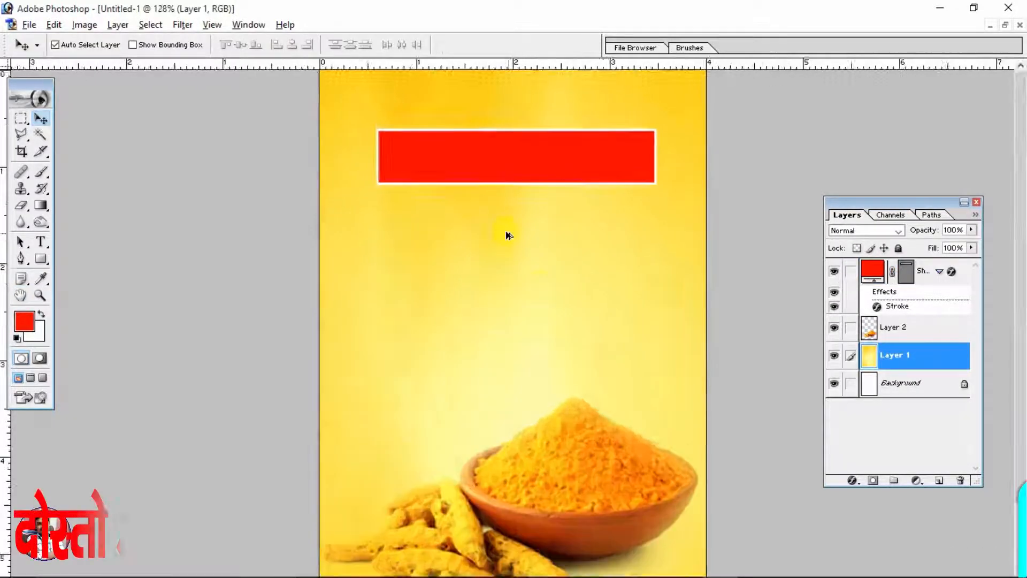
Step: Switch the rulers to percent and add a vertical guide at 50 percent
{"action": "scroll", "coordinate": [515, 244], "scroll_direction": "down", "scroll_amount": 1}
{"action": "right_click", "coordinate": [366, 63]}
{"action": "left_click", "coordinate": [407, 164]}
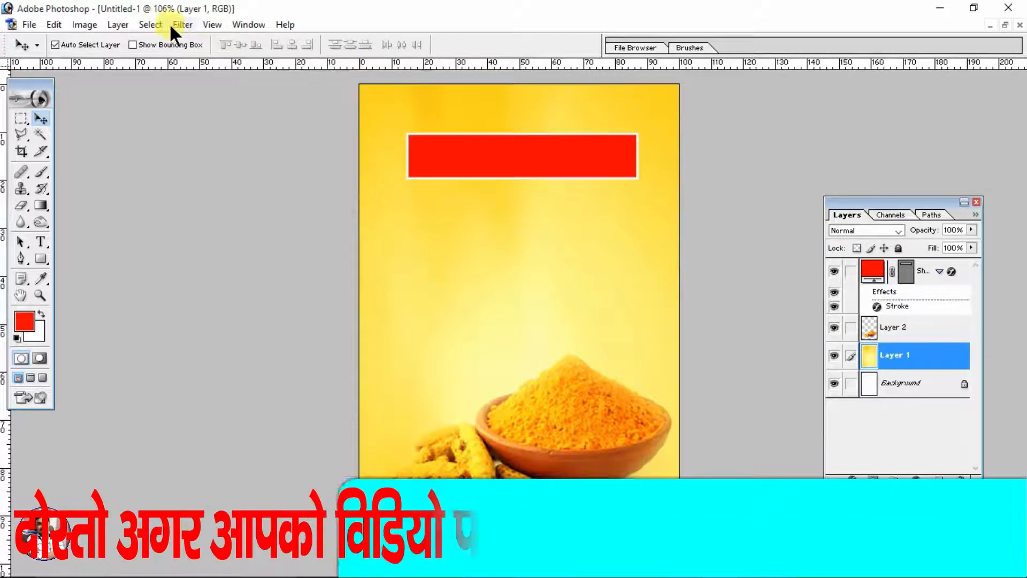
{"action": "left_click", "coordinate": [212, 25]}
{"action": "left_click", "coordinate": [255, 313]}
{"action": "type", "text": "50"}
{"action": "key", "text": "Return"}
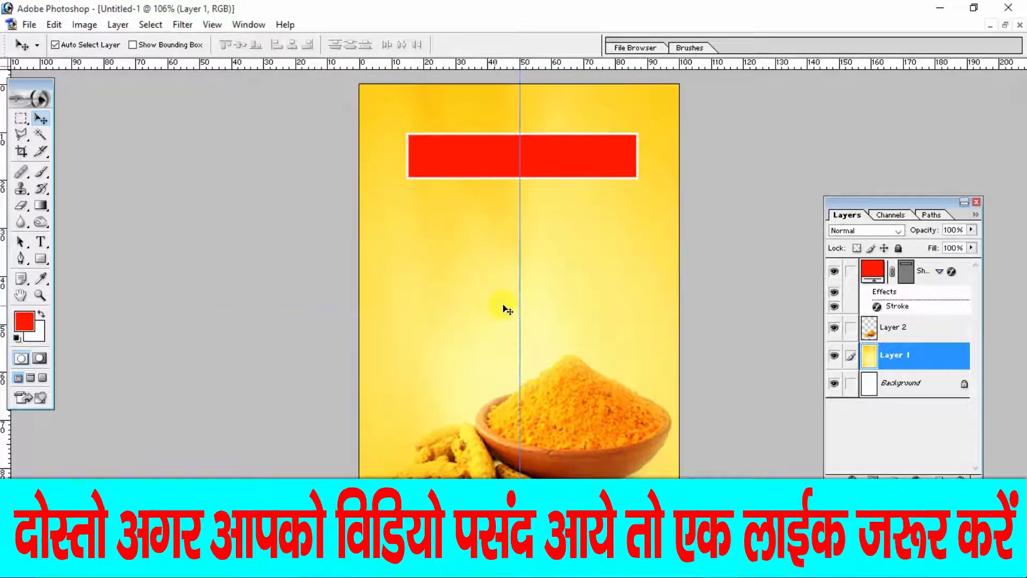
Step: Centre the red bar on the vertical guide and adjust its size slightly with Free Transform
{"action": "scroll", "coordinate": [543, 165], "scroll_direction": "up", "scroll_amount": 1}
{"action": "left_click", "coordinate": [543, 165]}
{"action": "key", "text": "ctrl+t"}
{"action": "key", "text": "Return"}
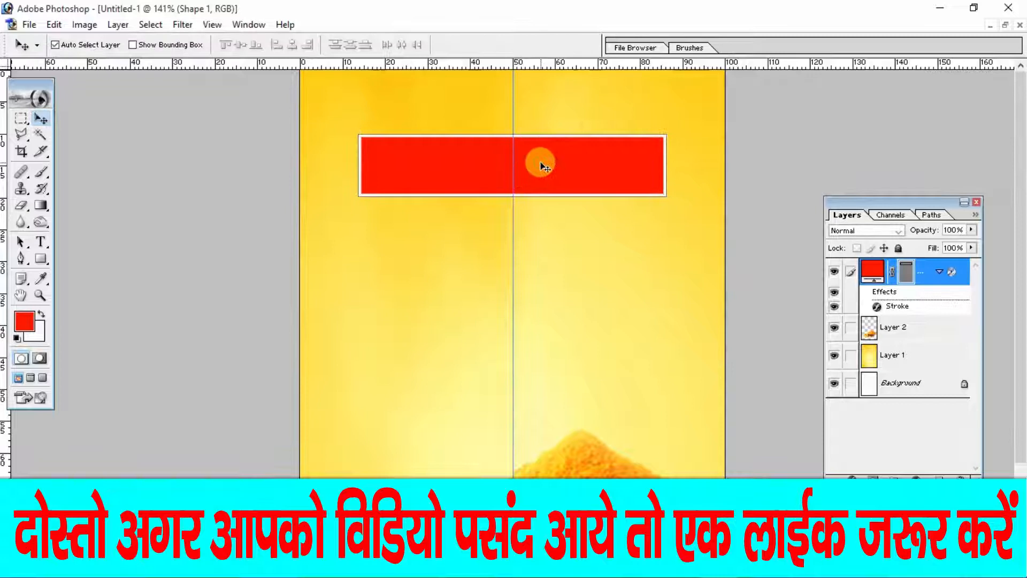
{"action": "key", "text": "ctrl+t"}
{"action": "left_click_drag", "start_coordinate": [666, 134], "coordinate": [660, 136]}
{"action": "key", "text": "Return"}
Step: Add the brand name in red capitals below the bar, set it in Arial Black and enlarge it with Free Transform
{"action": "left_click", "coordinate": [40, 241]}
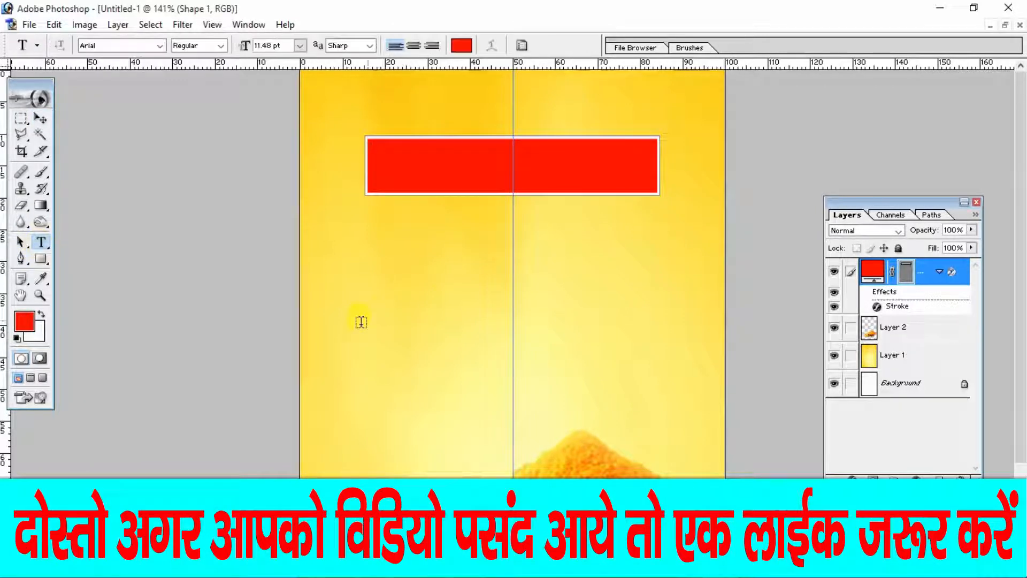
{"action": "left_click", "coordinate": [360, 336]}
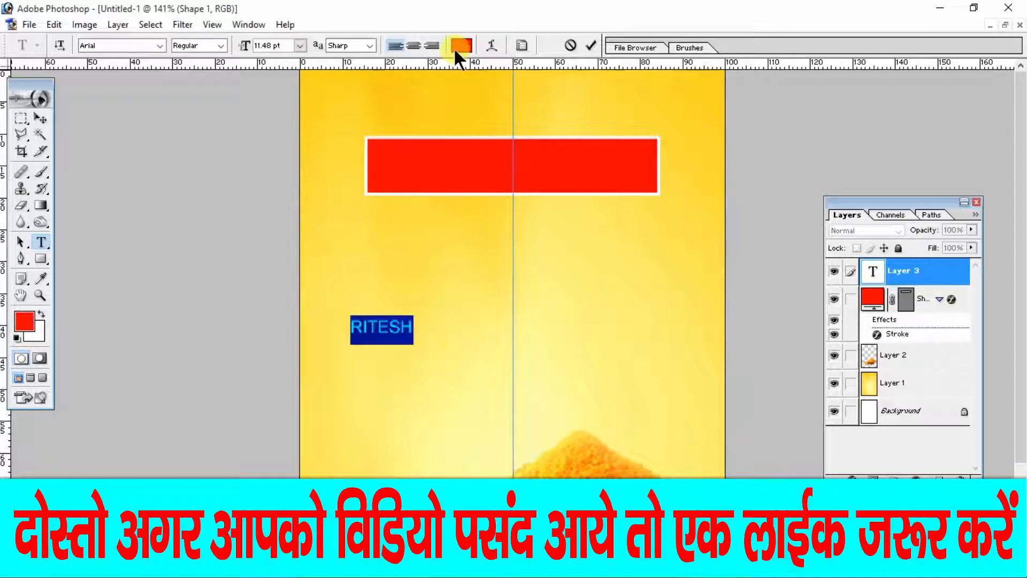
{"action": "left_click", "coordinate": [217, 45]}
{"action": "left_click", "coordinate": [40, 117]}
{"action": "key", "text": "ctrl+t"}
{"action": "left_click_drag", "start_coordinate": [421, 322], "coordinate": [574, 288]}
{"action": "key", "text": "Return"}
Step: Increase the brand name's font size to 56.47 pt and move the text back towards the packet's centre
{"action": "scroll", "coordinate": [575, 290], "scroll_direction": "up", "scroll_amount": 1}
{"action": "scroll", "coordinate": [576, 293], "scroll_direction": "down", "scroll_amount": 1}
{"action": "left_click", "coordinate": [41, 242]}
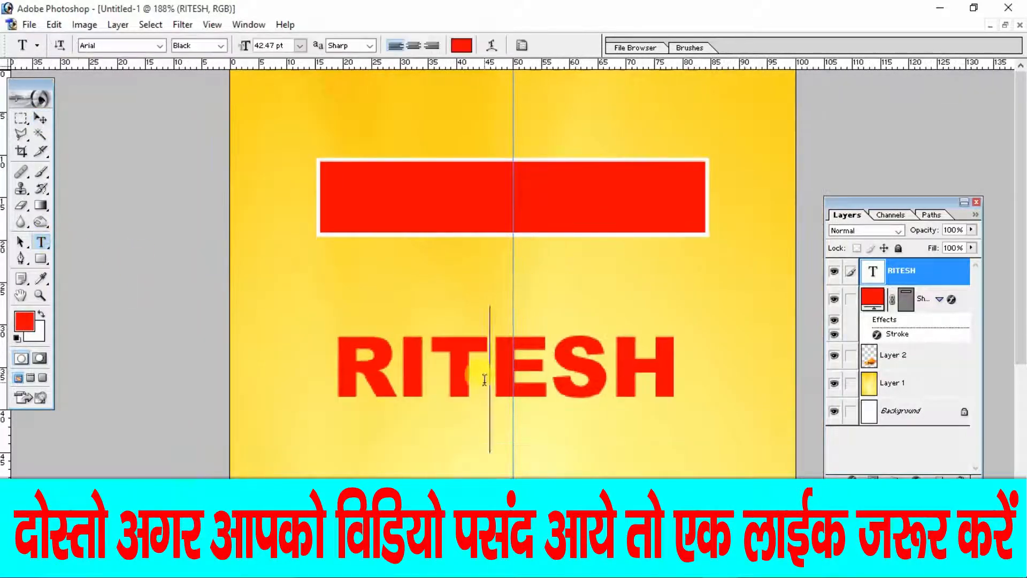
{"action": "double_click", "coordinate": [484, 381]}
{"action": "key", "text": "ctrl+shift+period"}
{"action": "key", "text": "ctrl+shift+period"}
{"action": "left_click", "coordinate": [484, 381]}
{"action": "scroll", "coordinate": [484, 380], "scroll_direction": "down", "scroll_amount": 3}
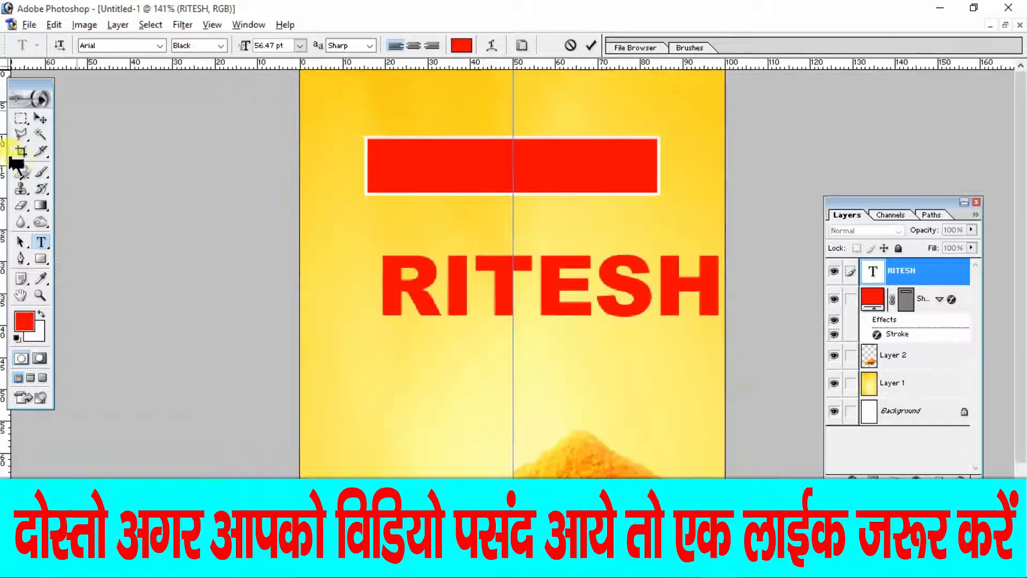
{"action": "left_click", "coordinate": [41, 117]}
{"action": "left_click_drag", "start_coordinate": [497, 260], "coordinate": [452, 262]}
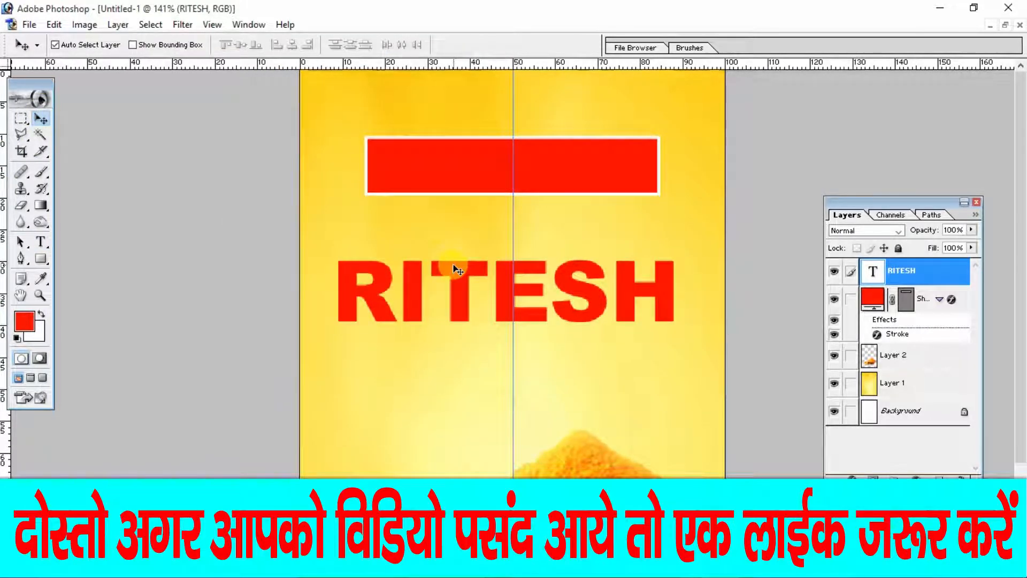
Step: Apply a white (FFFFFF) Color Overlay layer style to the brand name text
{"action": "key", "text": "alt+l"}
{"action": "key", "text": "alt+y"}
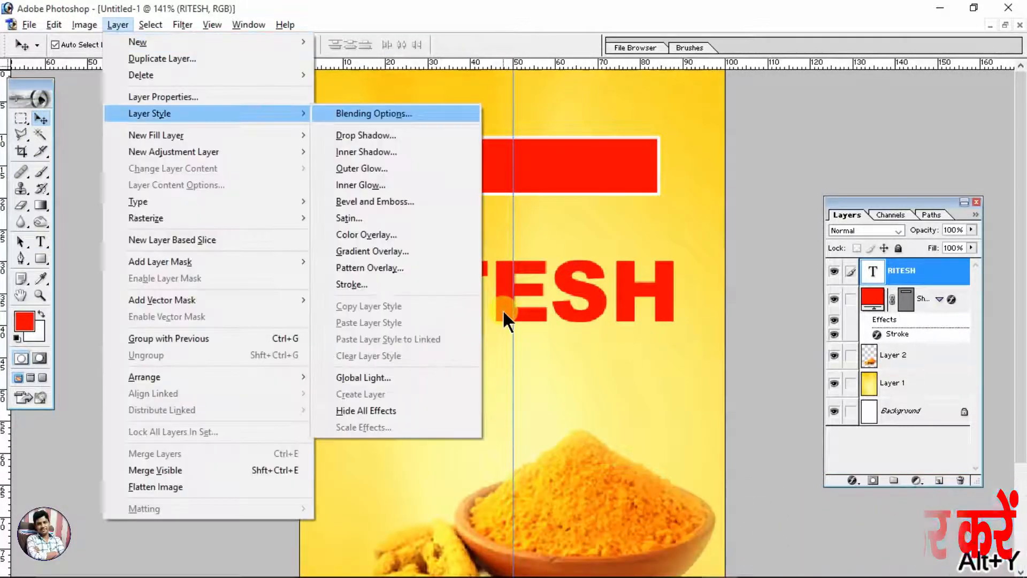
{"action": "key", "text": "alt+v"}
{"action": "left_click", "coordinate": [878, 187]}
{"action": "left_click", "coordinate": [685, 214]}
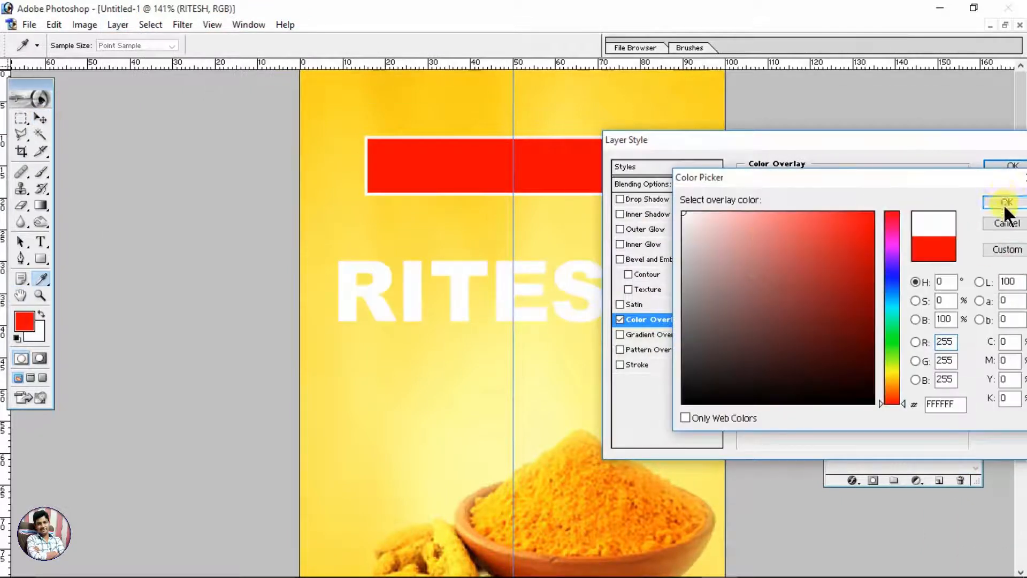
{"action": "left_click", "coordinate": [1005, 203]}
{"action": "left_click", "coordinate": [1011, 165]}
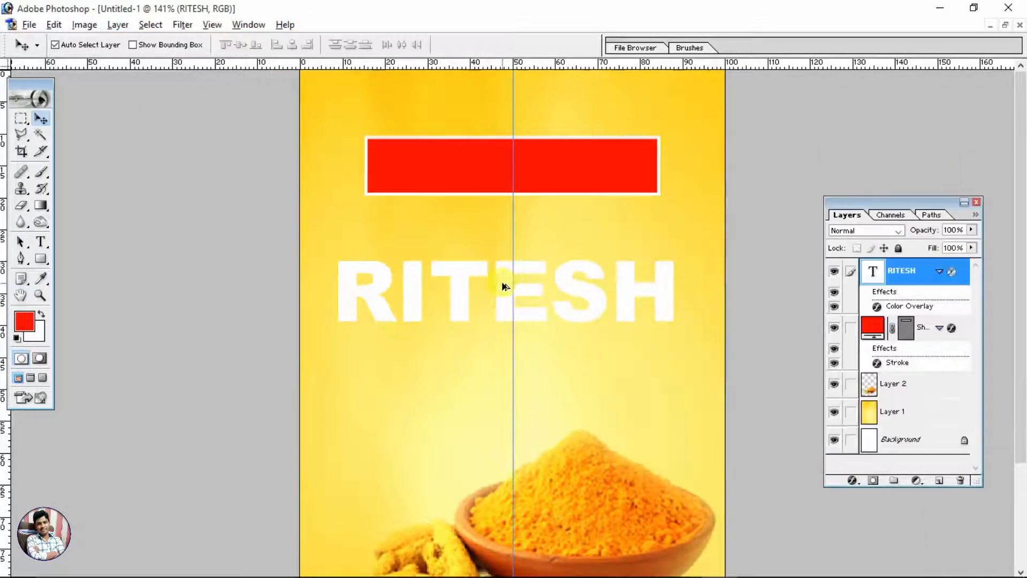
Step: Add a hard black Drop Shadow to the brand name with Normal blend mode, 100% opacity, 0% spread and 0 px size
{"action": "key", "text": "alt+l"}
{"action": "key", "text": "alt+y"}
{"action": "key", "text": "alt+d"}
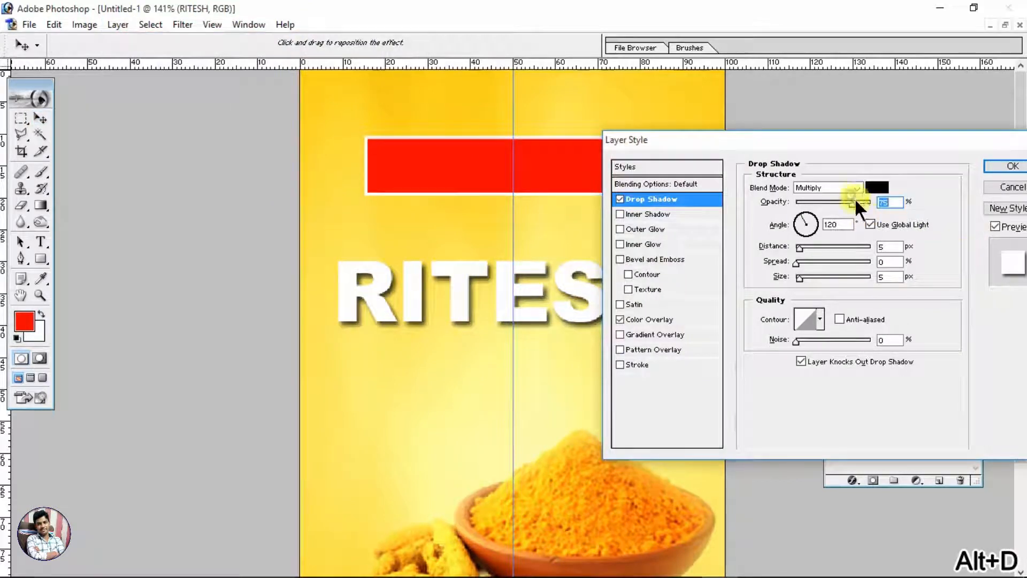
{"action": "left_click_drag", "start_coordinate": [852, 202], "coordinate": [877, 203]}
{"action": "left_click", "coordinate": [824, 188]}
{"action": "left_click", "coordinate": [820, 199]}
{"action": "left_click_drag", "start_coordinate": [800, 247], "coordinate": [792, 278]}
{"action": "left_click_drag", "start_coordinate": [804, 243], "coordinate": [747, 262]}
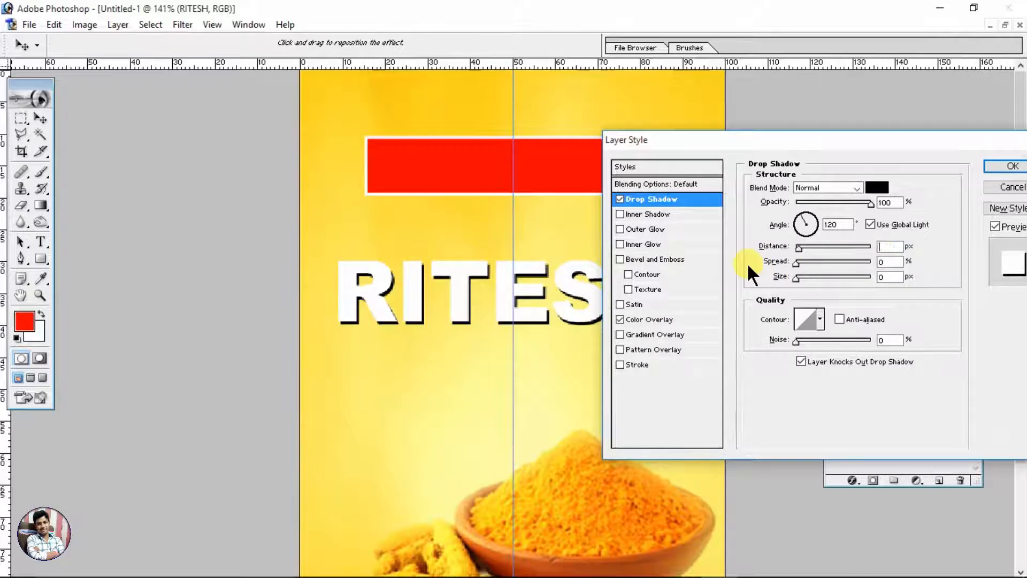
{"action": "key", "text": "Return"}
Step: Move the brand name onto the red bar, scale it down to about half and centre it on the guide
{"action": "left_click_drag", "start_coordinate": [543, 300], "coordinate": [544, 190]}
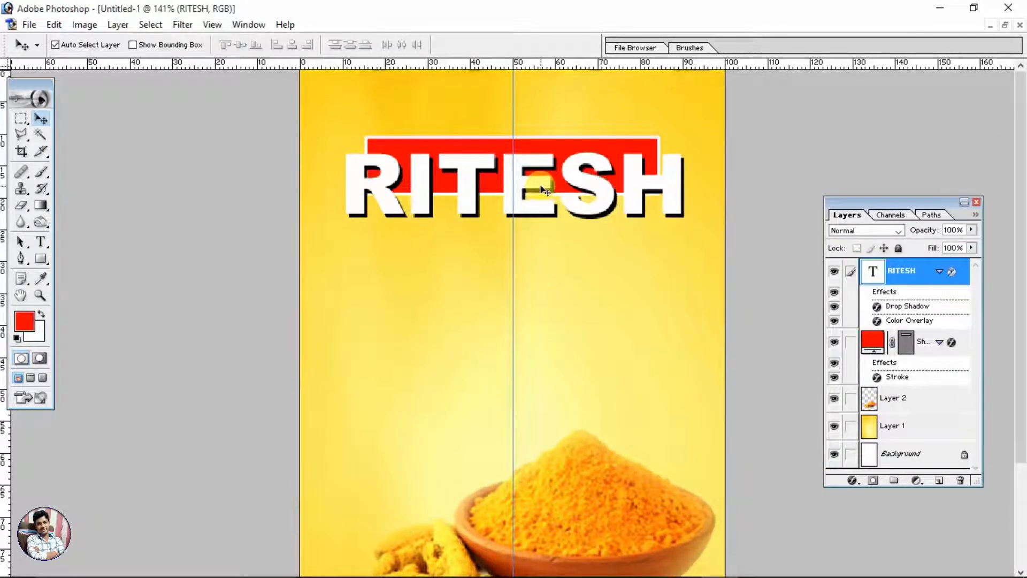
{"action": "key", "text": "ctrl+t"}
{"action": "left_click_drag", "start_coordinate": [683, 153], "coordinate": [607, 175]}
{"action": "key", "text": "Up"}
{"action": "key", "text": "Up"}
{"action": "key", "text": "Up"}
{"action": "key", "text": "Up"}
{"action": "key", "text": "Up"}
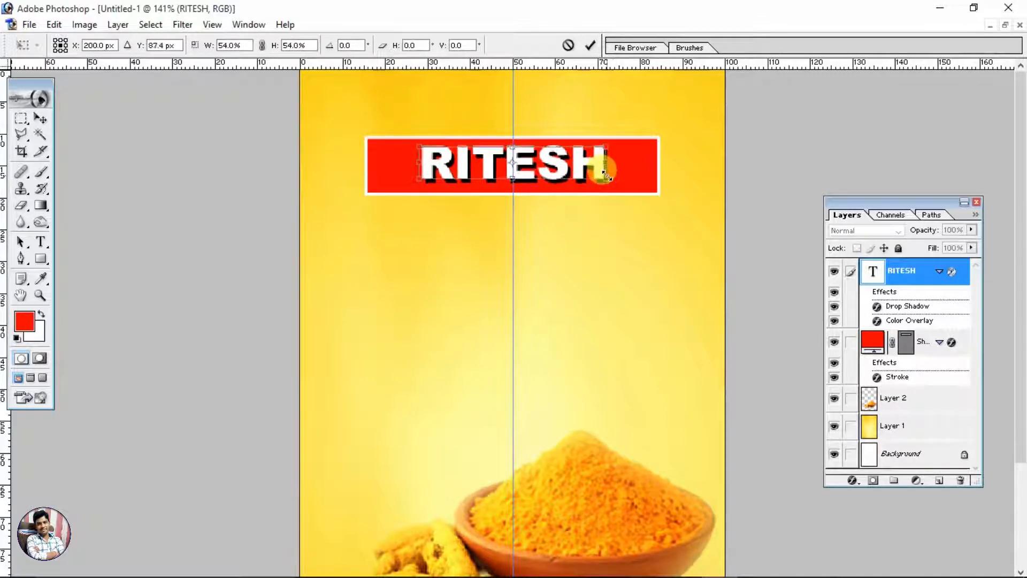
{"action": "key", "text": "Return"}
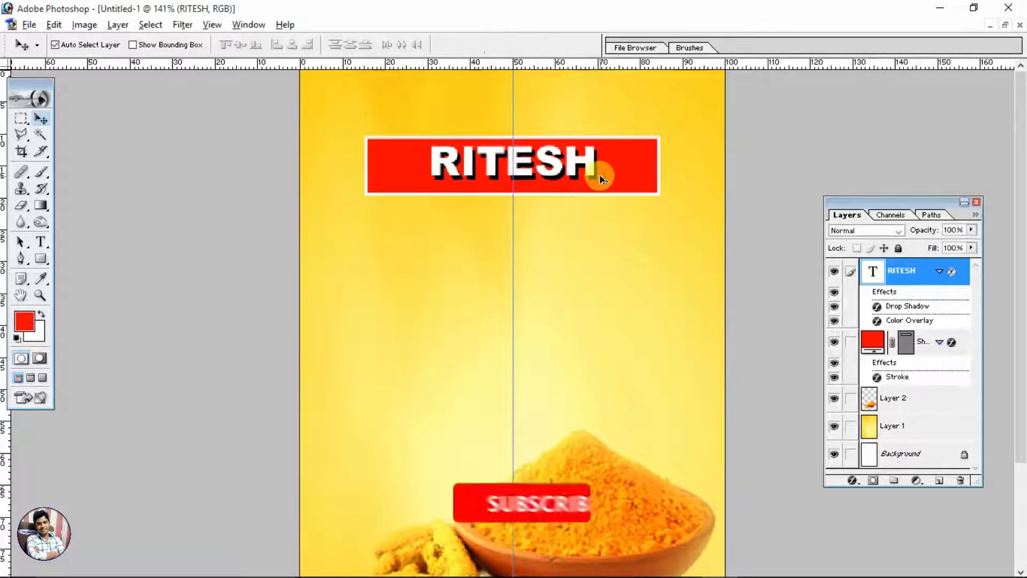
Step: Try other typefaces on the brand name, including Algerian, and set it in Arial Bold
{"action": "key", "text": "ctrl+0"}
{"action": "left_click", "coordinate": [40, 242]}
{"action": "left_click", "coordinate": [487, 179]}
{"action": "key", "text": "ctrl+a"}
{"action": "left_click", "coordinate": [120, 46]}
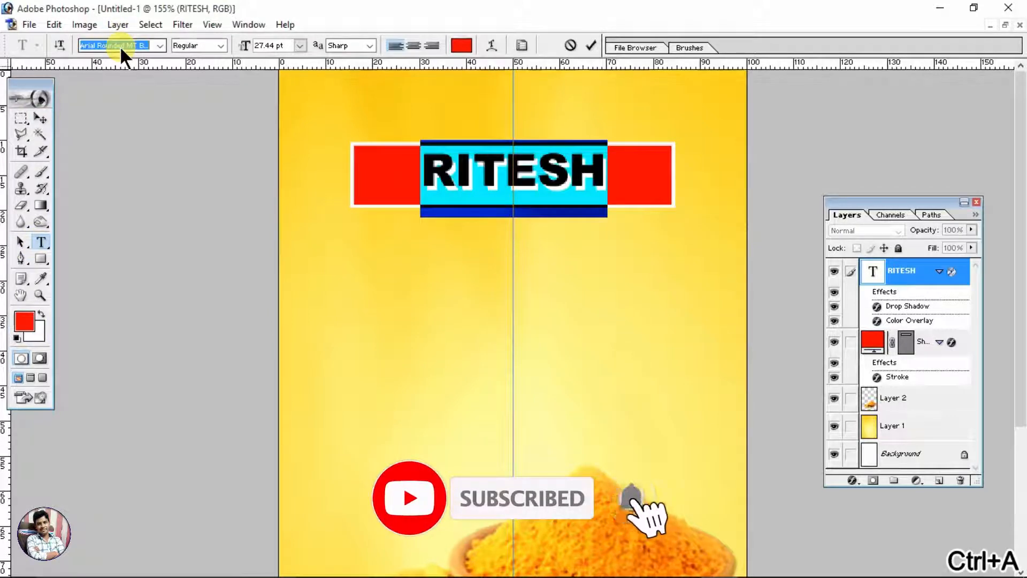
{"action": "type", "text": "bhagency"}
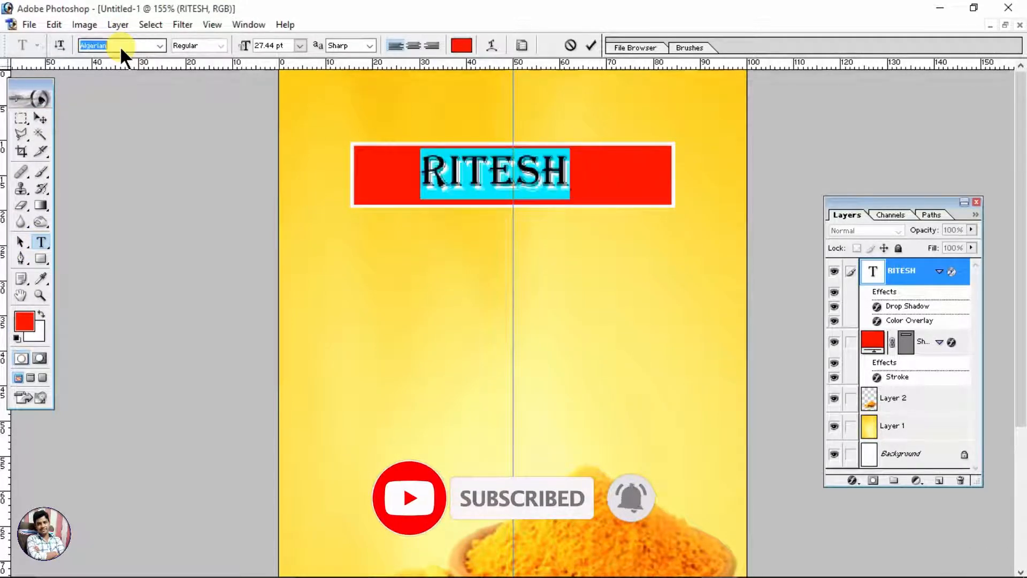
{"action": "type", "text": "arial"}
{"action": "left_click", "coordinate": [219, 46]}
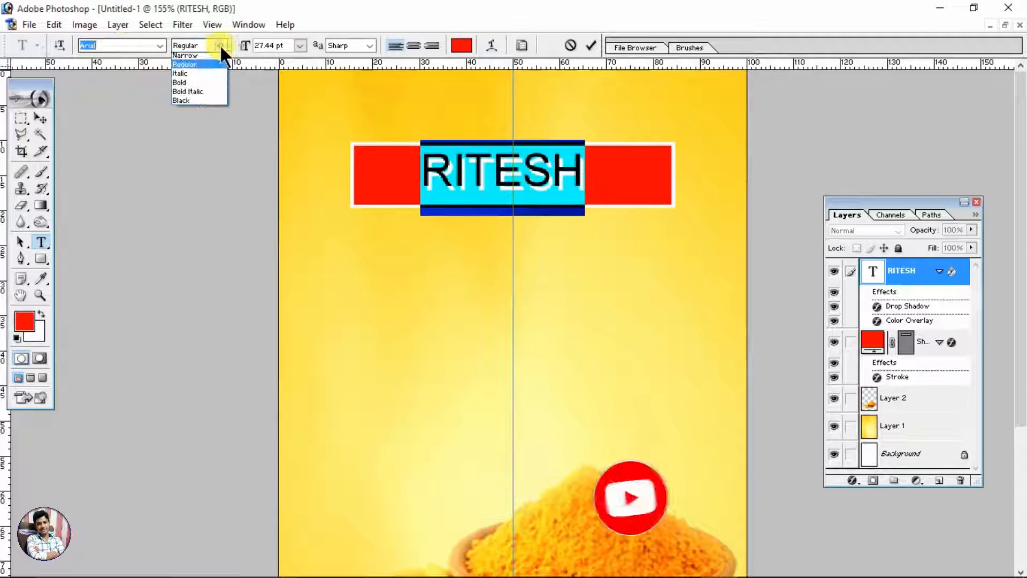
{"action": "left_click", "coordinate": [200, 91]}
{"action": "left_click", "coordinate": [279, 162]}
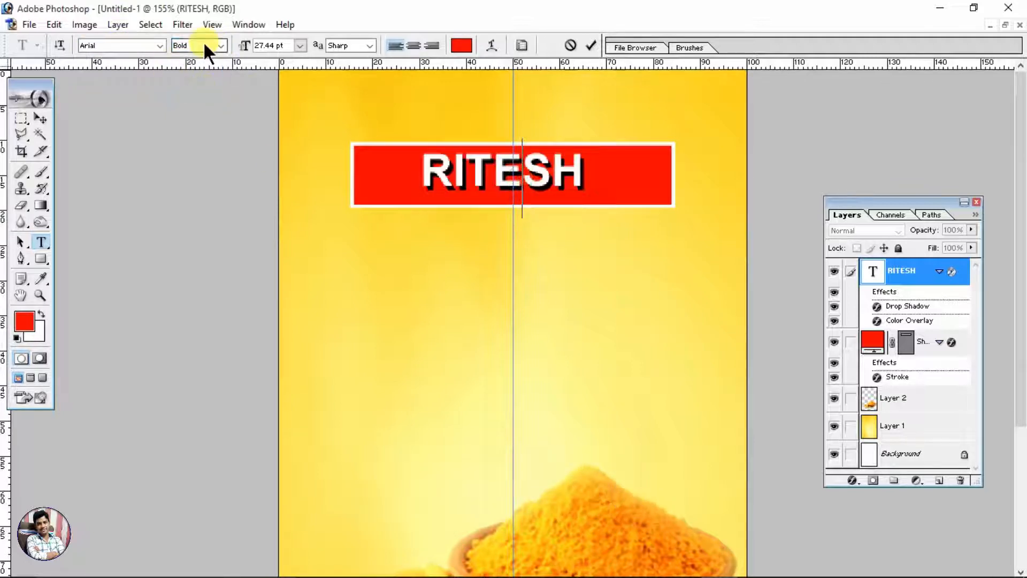
Step: Set the brand name text on the red bar to the Arial Black style
{"action": "key", "text": "ctrl+a"}
{"action": "left_click", "coordinate": [220, 45]}
{"action": "left_click", "coordinate": [215, 96]}
{"action": "left_click", "coordinate": [40, 118]}
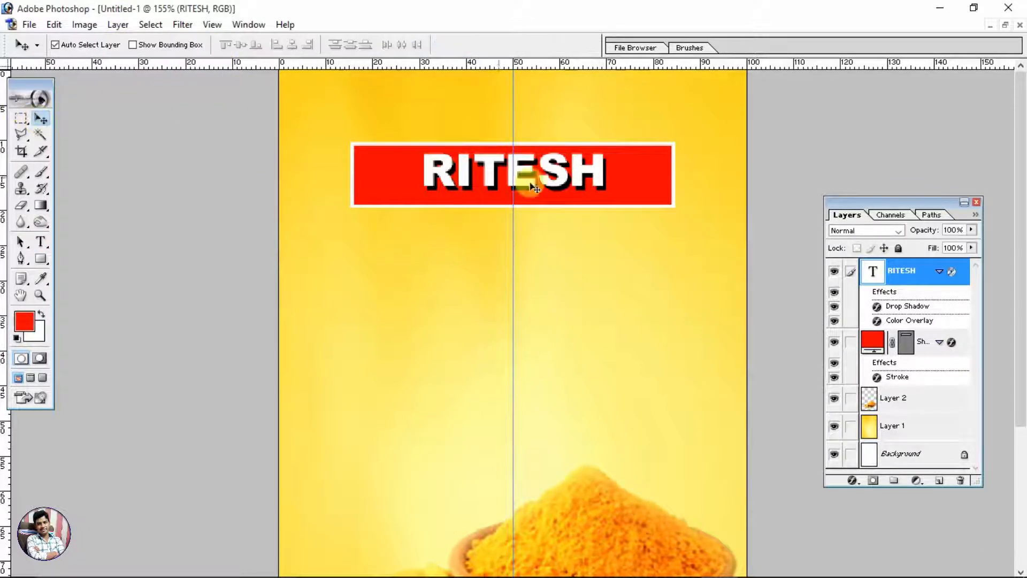
{"action": "key", "text": "ctrl+plus"}
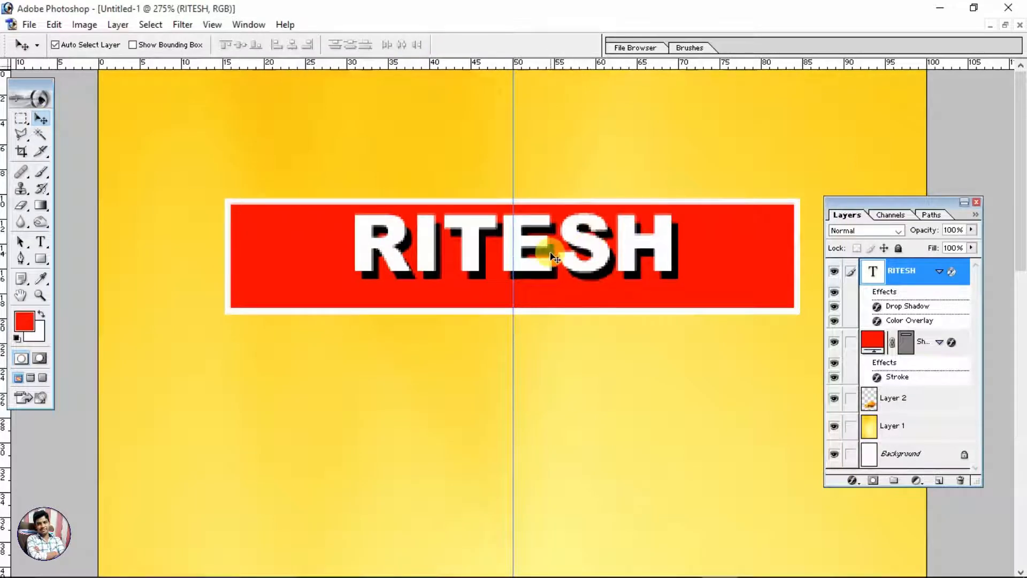
{"action": "key", "text": "ctrl+minus"}
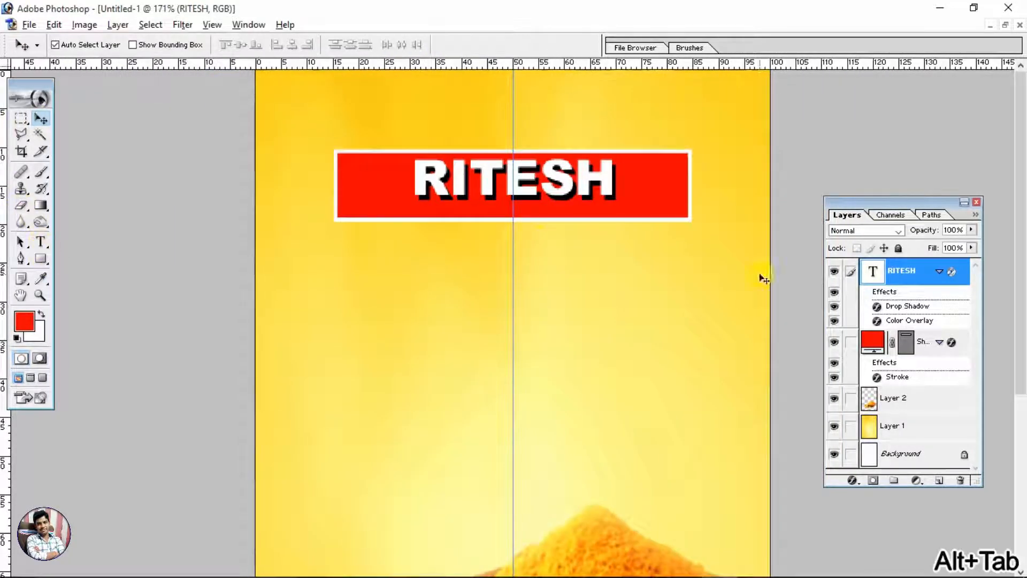
Step: Add a new text line reading BRAND just below the red bar
{"action": "scroll", "coordinate": [509, 211], "scroll_direction": "up", "scroll_amount": 2}
{"action": "left_click", "coordinate": [41, 242]}
{"action": "left_click", "coordinate": [361, 382]}
{"action": "type", "text": "DGD"}
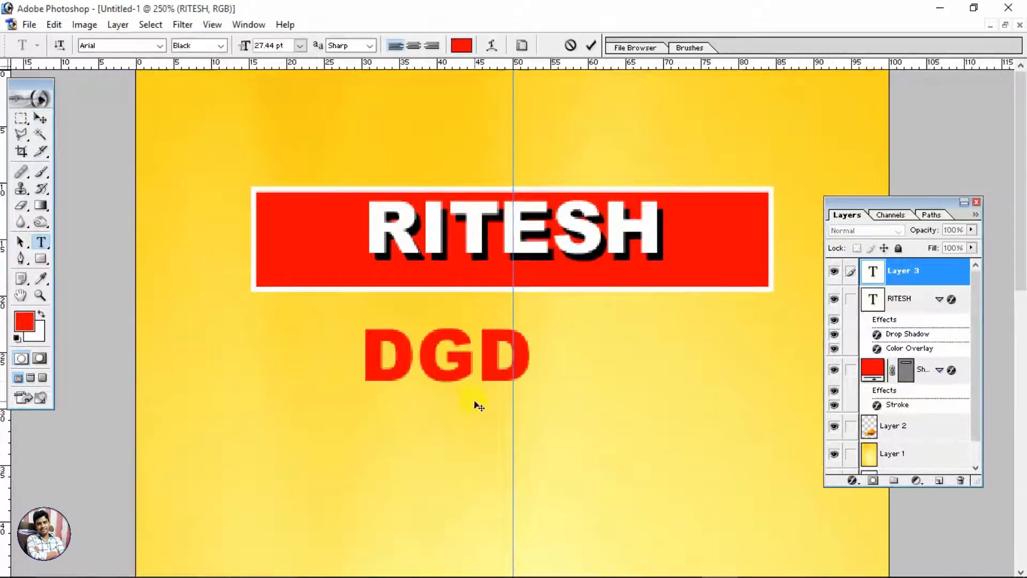
{"action": "key", "text": "ctrl+a"}
{"action": "type", "text": "BRAND"}
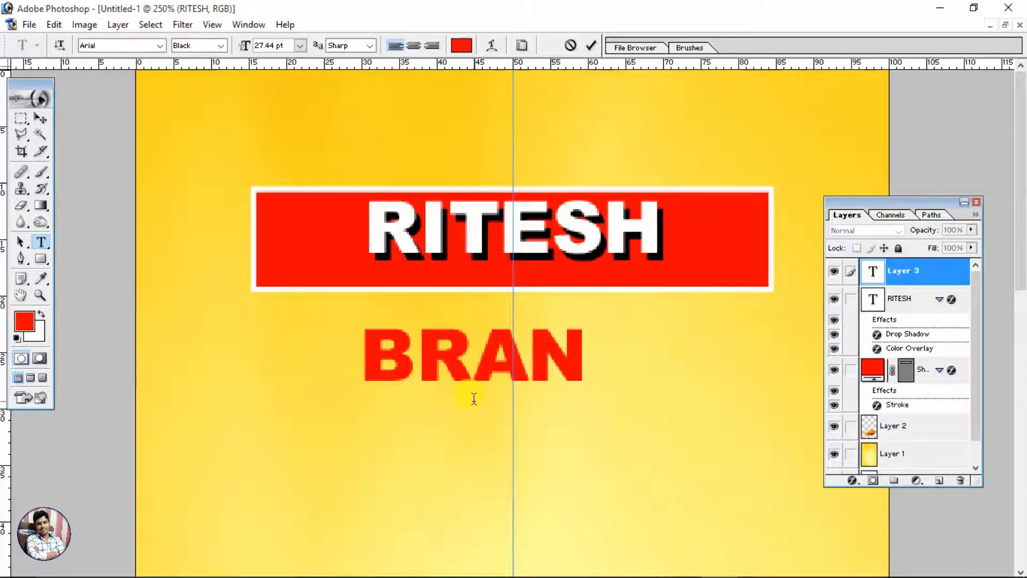
Step: Recolour the BRAND text white (FFFFFF) and set its style to Arial Bold
{"action": "key", "text": "ctrl+a"}
{"action": "left_click", "coordinate": [461, 45]}
{"action": "left_click", "coordinate": [684, 211]}
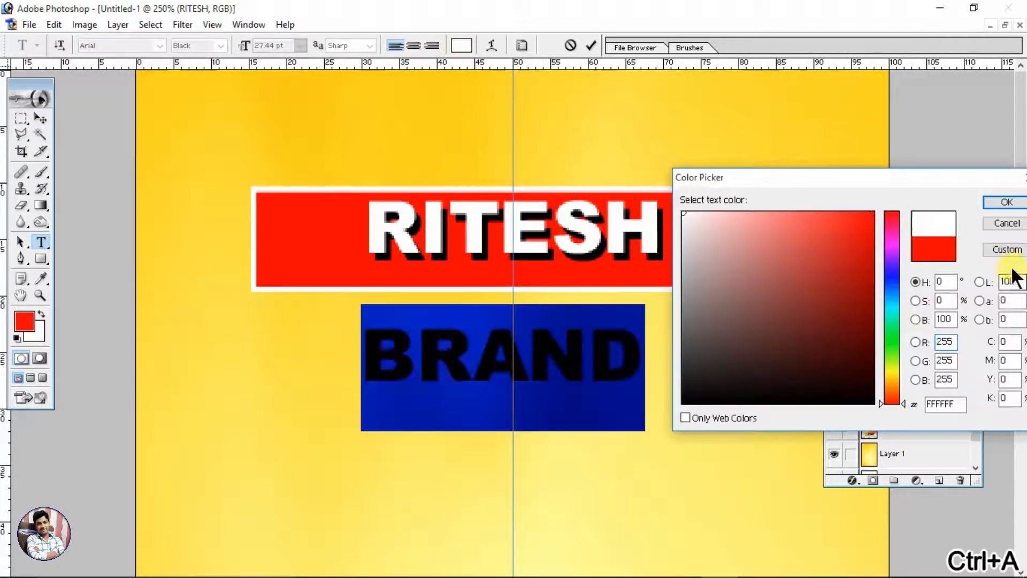
{"action": "key", "text": "Return"}
{"action": "left_click", "coordinate": [220, 45]}
{"action": "left_click", "coordinate": [207, 85]}
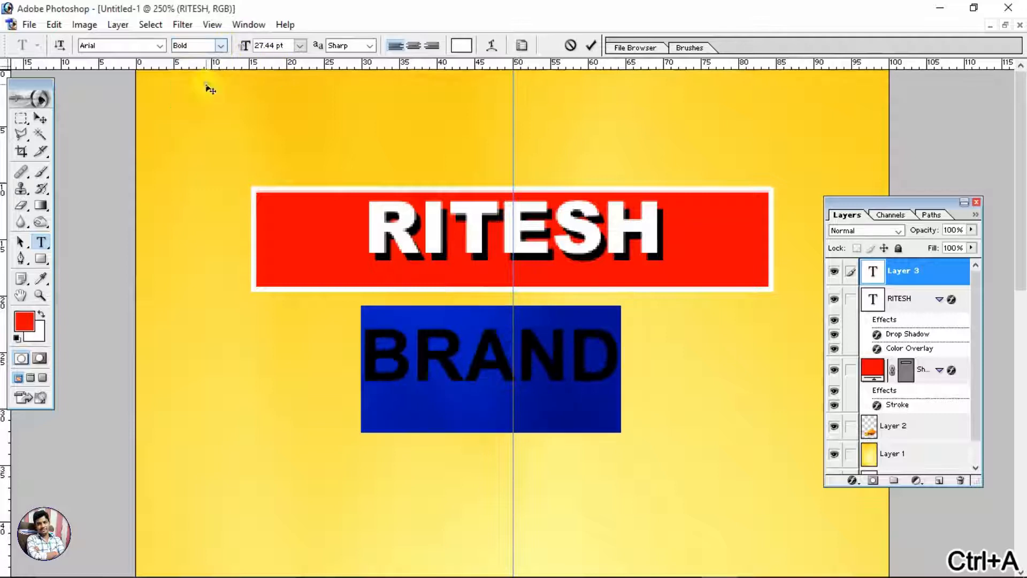
Step: Scale the BRAND text down to about half and place it on the red bar beneath the brand name
{"action": "left_click", "coordinate": [40, 118]}
{"action": "key", "text": "ctrl+t"}
{"action": "left_click_drag", "start_coordinate": [578, 328], "coordinate": [561, 268]}
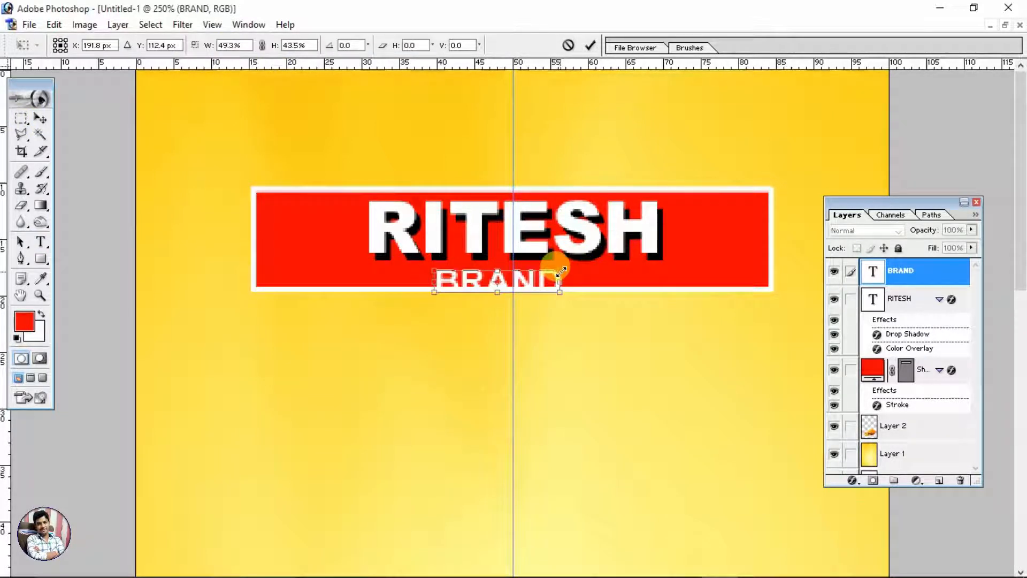
{"action": "key", "text": "Return"}
{"action": "left_click", "coordinate": [526, 247]}
{"action": "key", "text": "ctrl+t"}
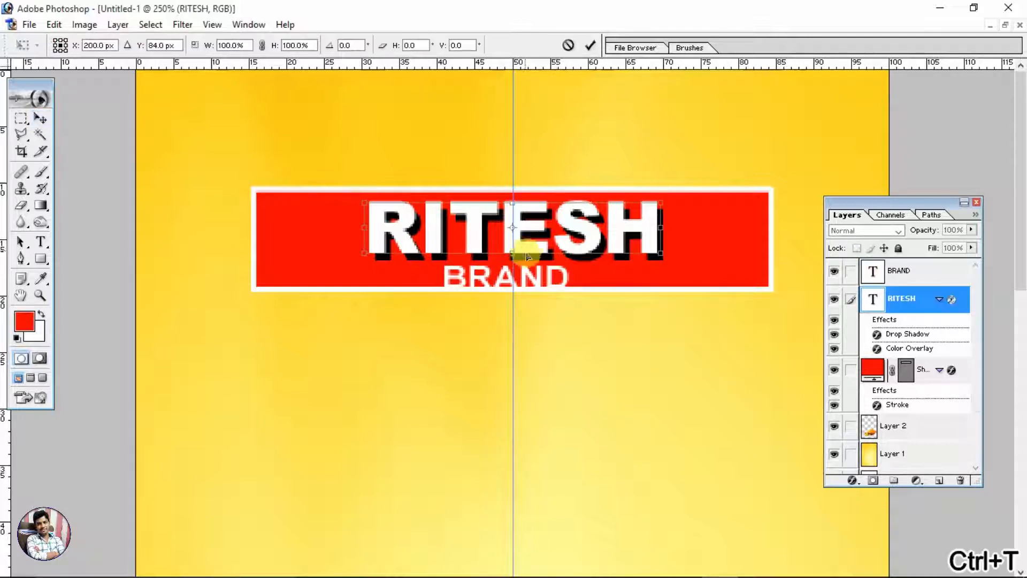
{"action": "key", "text": "Return"}
Step: Shrink the BRAND text further and centre it on the guide between the brand name and the bar's lower edge
{"action": "scroll", "coordinate": [546, 279], "scroll_direction": "up", "scroll_amount": 2}
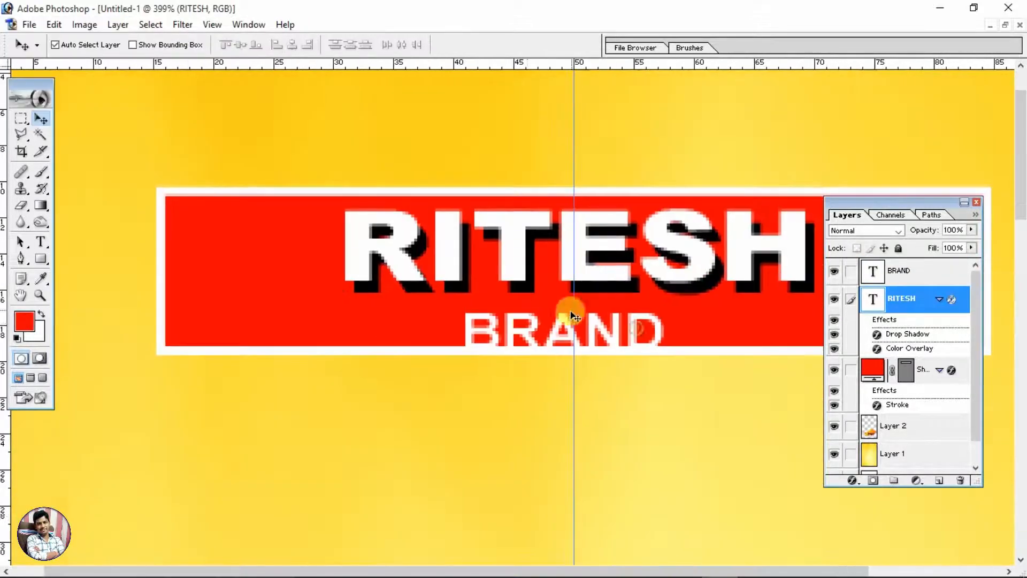
{"action": "left_click_drag", "start_coordinate": [530, 333], "coordinate": [543, 321]}
{"action": "key", "text": "ctrl+t"}
{"action": "left_click_drag", "start_coordinate": [675, 300], "coordinate": [635, 311]}
{"action": "key", "text": "Return"}
{"action": "left_click", "coordinate": [648, 321]}
{"action": "left_click", "coordinate": [593, 319]}
{"action": "key", "text": "ctrl+t"}
{"action": "left_click_drag", "start_coordinate": [631, 309], "coordinate": [644, 307]}
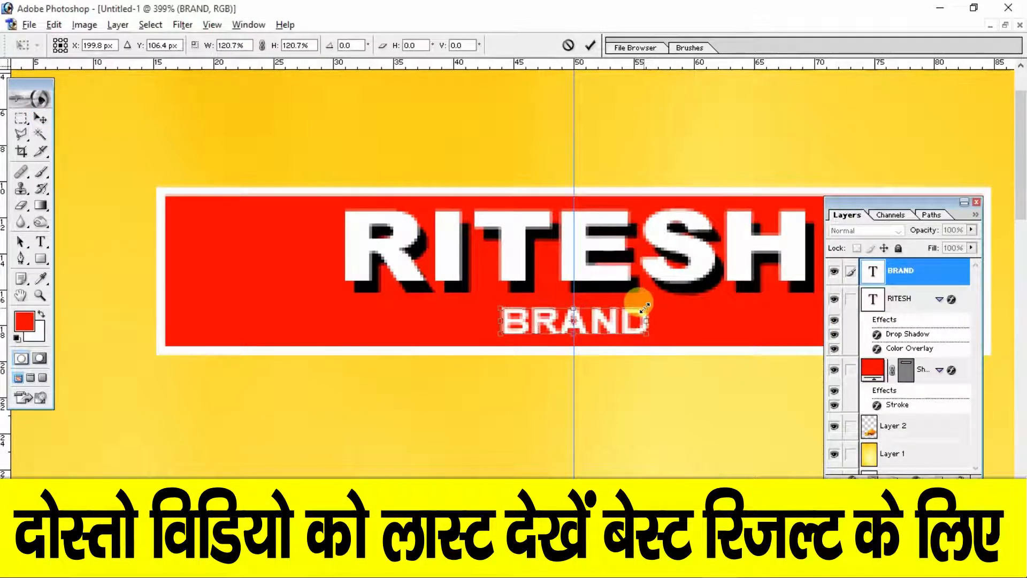
{"action": "key", "text": "Return"}
{"action": "left_click", "coordinate": [592, 277]}
{"action": "left_click", "coordinate": [607, 406]}
Step: Narrow the red bar symmetrically to about 91.6% width, keeping its full height
{"action": "key", "text": "ctrl+0"}
{"action": "scroll", "coordinate": [591, 331], "scroll_direction": "up", "scroll_amount": 4}
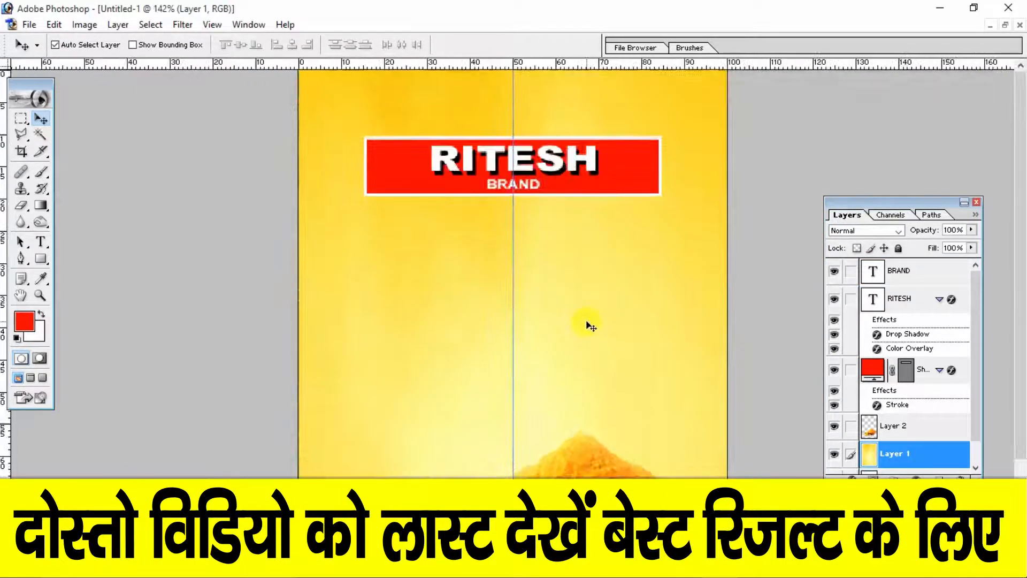
{"action": "scroll", "coordinate": [590, 321], "scroll_direction": "up", "scroll_amount": 1}
{"action": "left_click", "coordinate": [647, 206]}
{"action": "key", "text": "ctrl+t"}
{"action": "left_click_drag", "start_coordinate": [687, 187], "coordinate": [672, 190]}
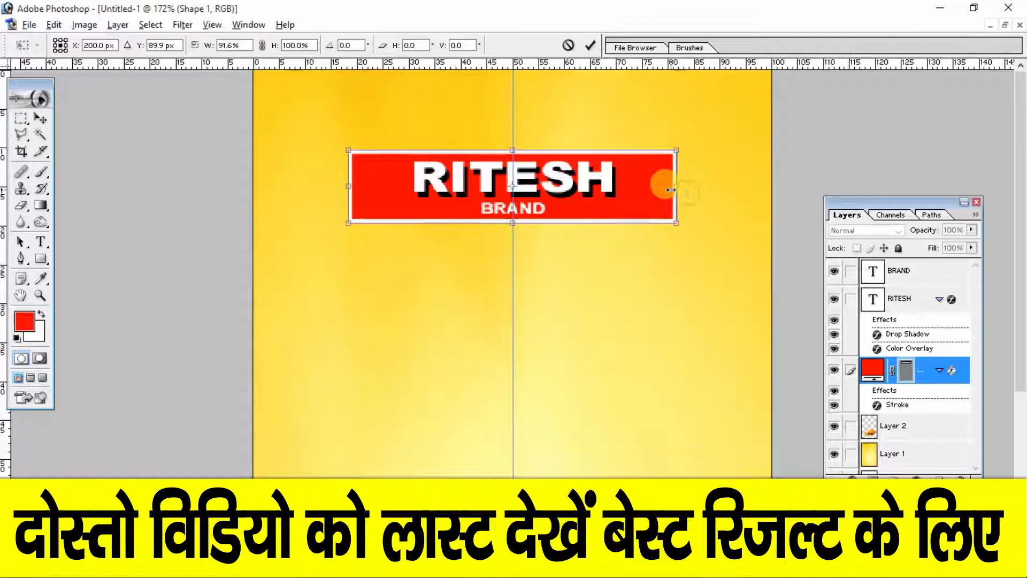
{"action": "key", "text": "Return"}
{"action": "left_click", "coordinate": [600, 328]}
Step: Activate the Custom Shape tool and choose the thin wavy flourish ornament from the shape library
{"action": "scroll", "coordinate": [599, 322], "scroll_direction": "up", "scroll_amount": 1}
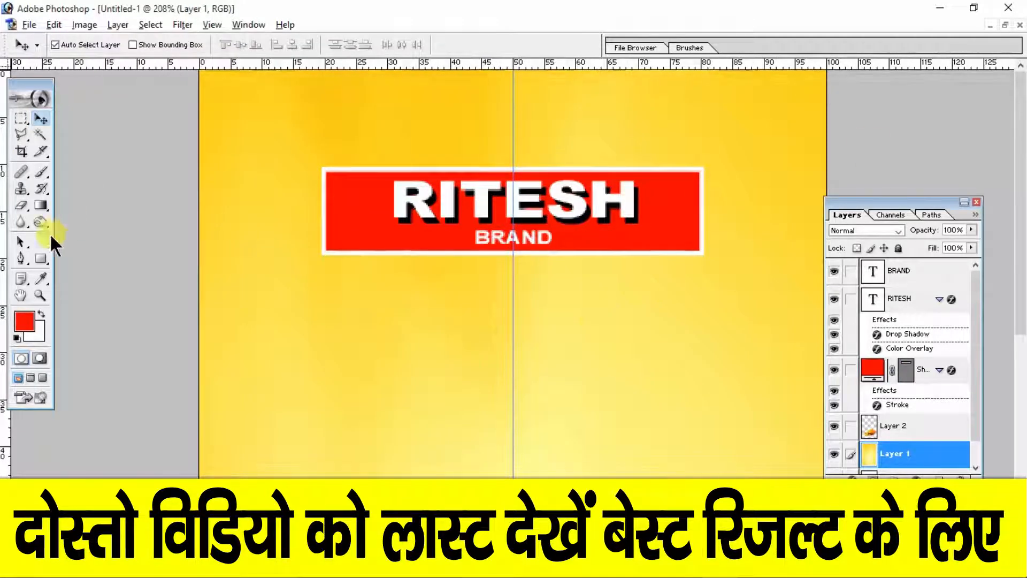
{"action": "left_click", "coordinate": [40, 258]}
{"action": "left_click", "coordinate": [96, 332]}
{"action": "right_click", "coordinate": [317, 296]}
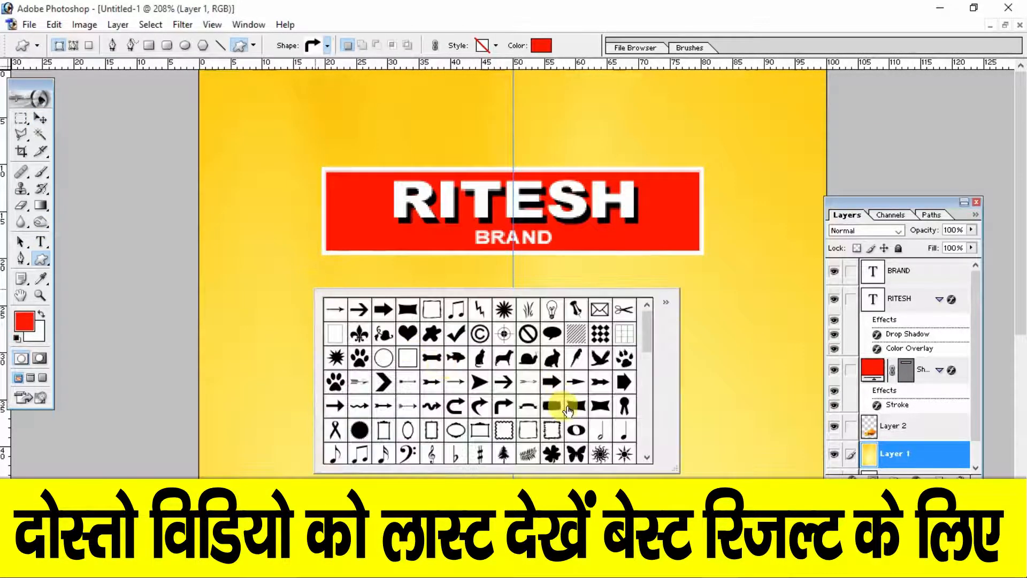
{"action": "scroll", "coordinate": [564, 396], "scroll_direction": "down", "scroll_amount": 3}
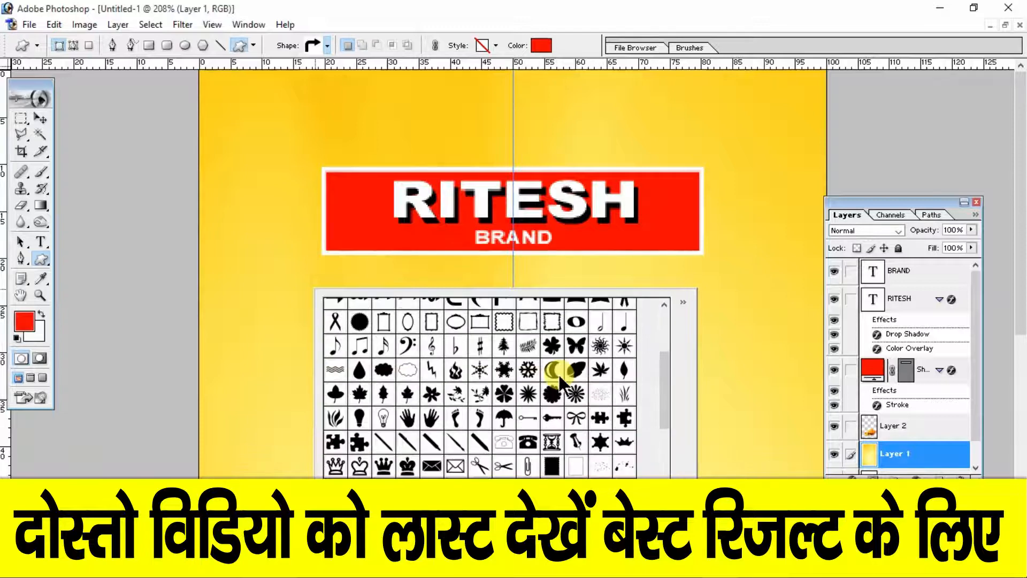
{"action": "scroll", "coordinate": [600, 390], "scroll_direction": "down", "scroll_amount": 4}
{"action": "scroll", "coordinate": [600, 389], "scroll_direction": "up", "scroll_amount": 6}
{"action": "scroll", "coordinate": [601, 389], "scroll_direction": "up", "scroll_amount": 2}
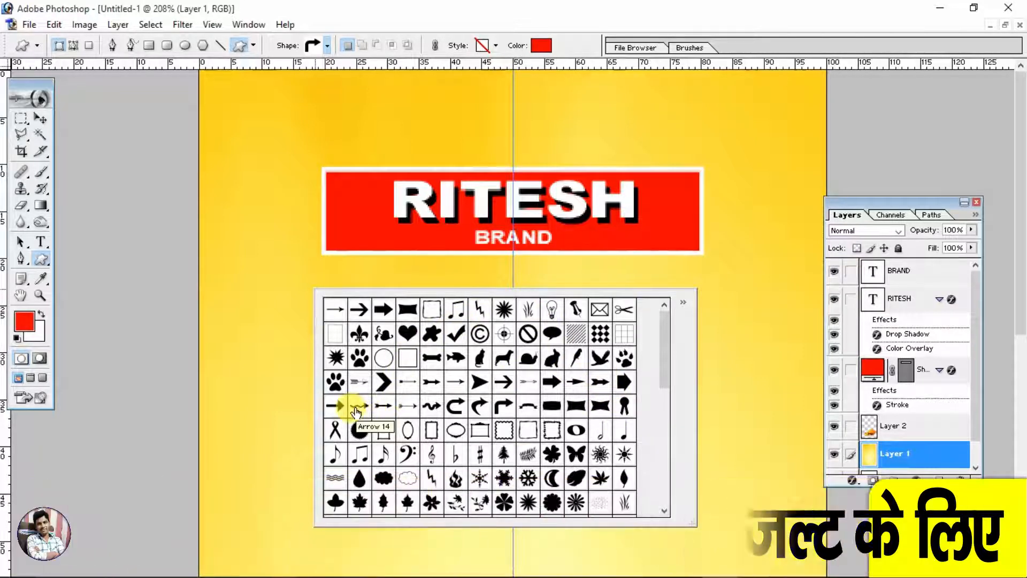
{"action": "scroll", "coordinate": [456, 407], "scroll_direction": "down", "scroll_amount": 3}
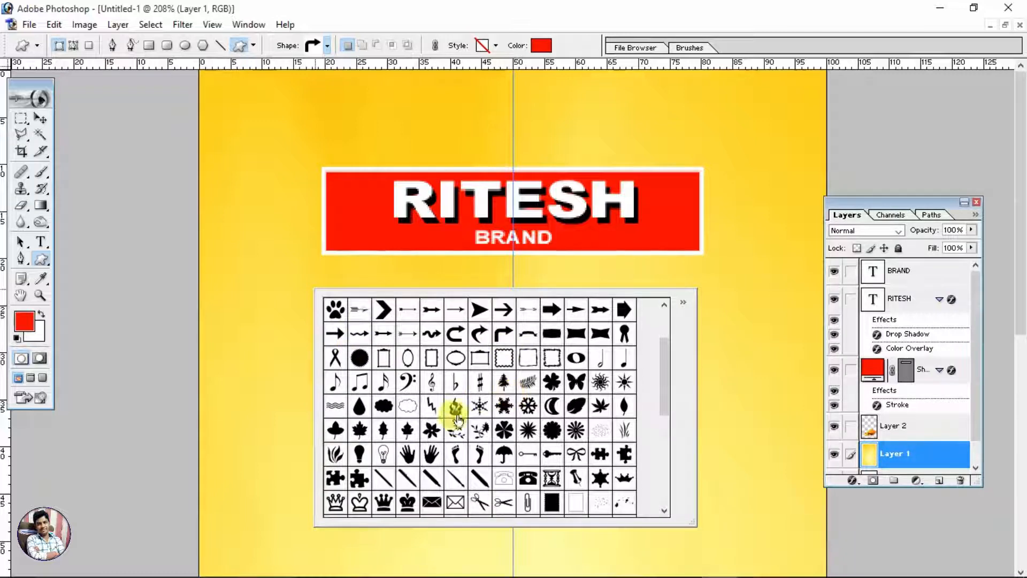
{"action": "scroll", "coordinate": [383, 423], "scroll_direction": "down", "scroll_amount": 1}
{"action": "scroll", "coordinate": [465, 422], "scroll_direction": "down", "scroll_amount": 1}
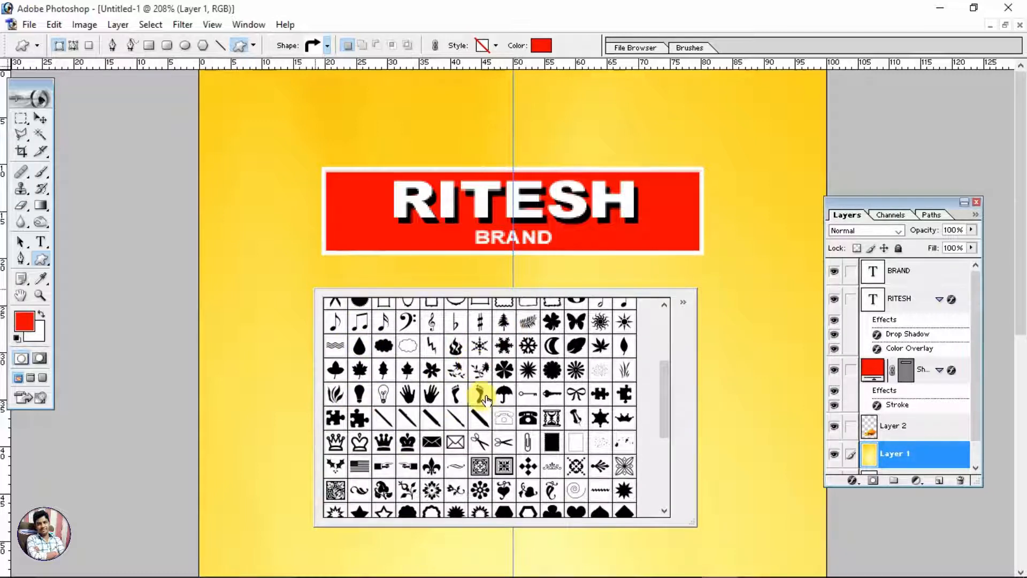
{"action": "scroll", "coordinate": [481, 397], "scroll_direction": "down", "scroll_amount": 7}
{"action": "scroll", "coordinate": [579, 448], "scroll_direction": "up", "scroll_amount": 6}
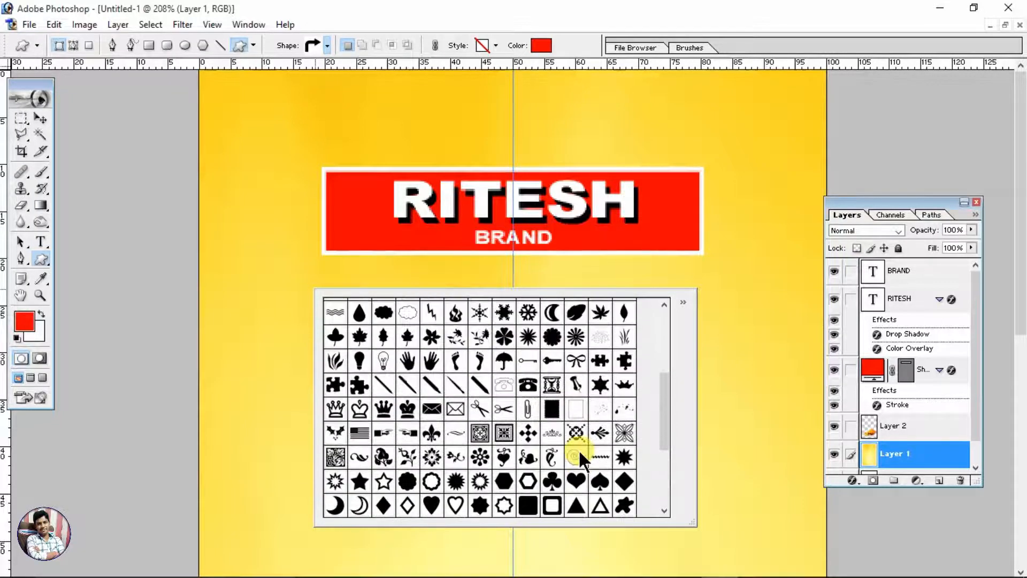
{"action": "left_click", "coordinate": [456, 433]}
Step: Draw a wide red flourish on the yellow background below the red bar
{"action": "left_click", "coordinate": [264, 294]}
{"action": "left_click_drag", "start_coordinate": [327, 352], "coordinate": [591, 415]}
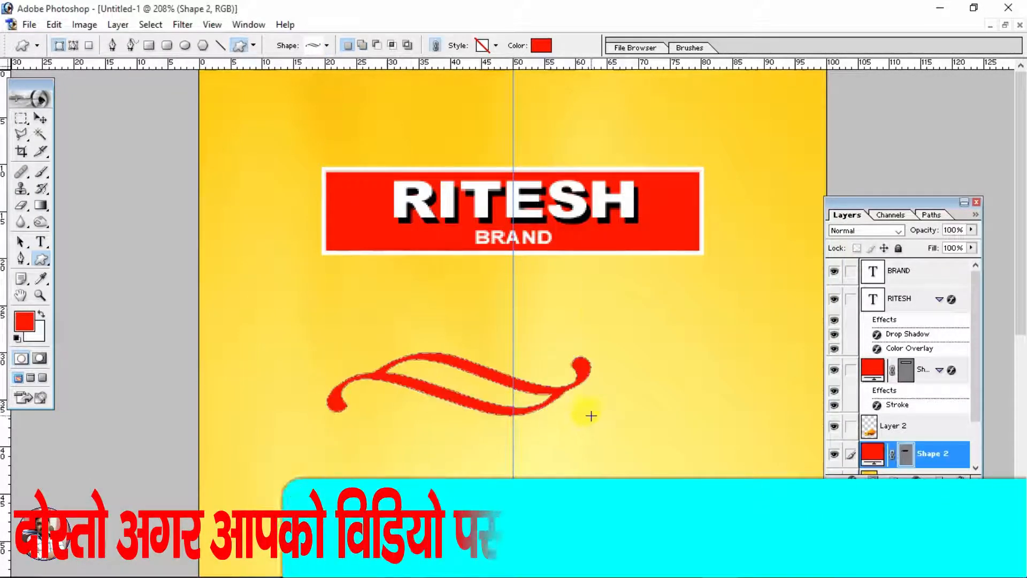
{"action": "left_click", "coordinate": [21, 135]}
{"action": "left_click", "coordinate": [42, 119]}
{"action": "left_click", "coordinate": [434, 353]}
{"action": "scroll", "coordinate": [434, 354], "scroll_direction": "up", "scroll_amount": 2}
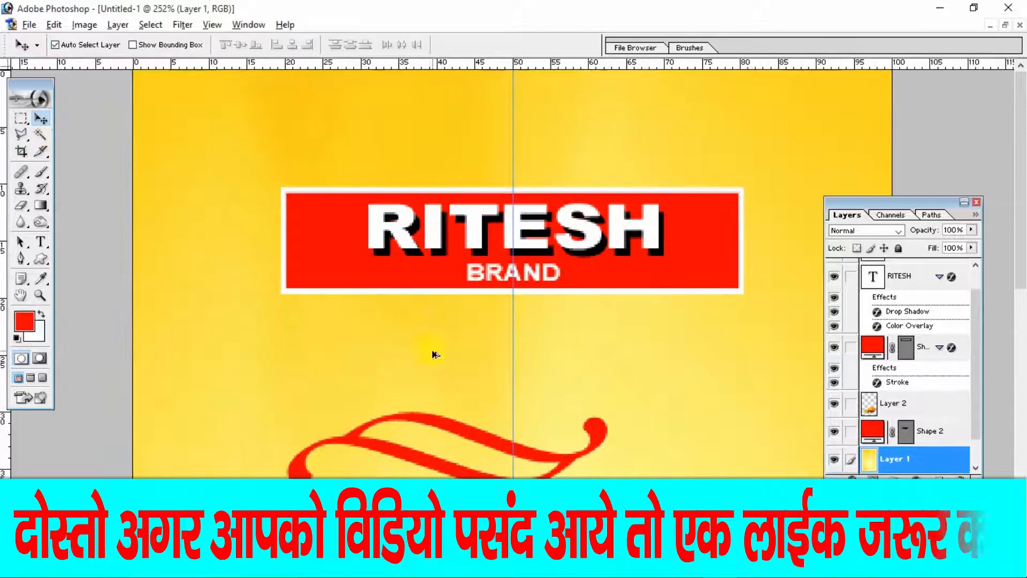
{"action": "scroll", "coordinate": [434, 354], "scroll_direction": "down", "scroll_amount": 2}
Step: Scale the flourish down to about a third and place it in the space left of the red bar
{"action": "left_click_drag", "start_coordinate": [414, 381], "coordinate": [353, 361]}
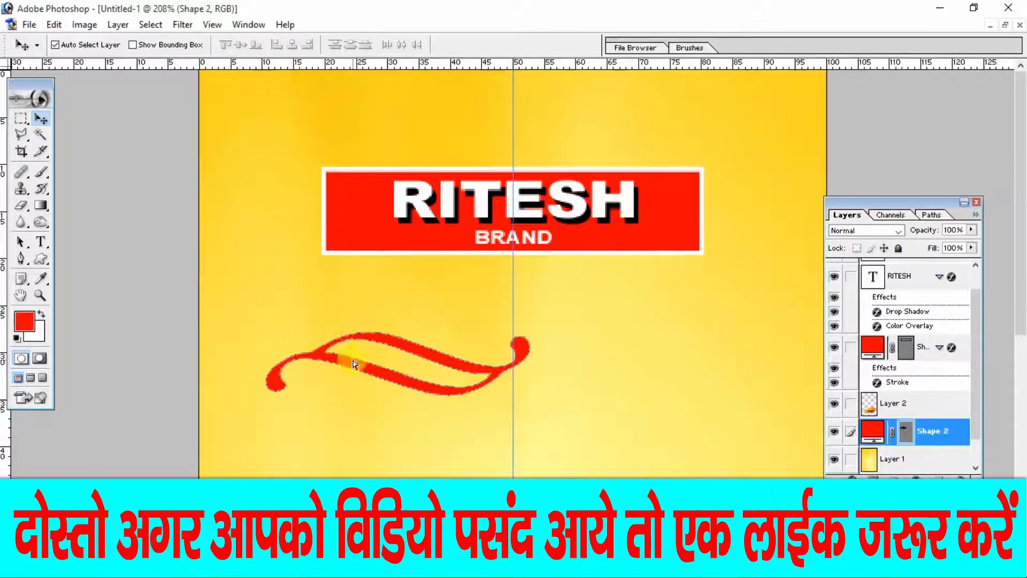
{"action": "key", "text": "ctrl+t"}
{"action": "left_click_drag", "start_coordinate": [532, 330], "coordinate": [311, 201]}
{"action": "key", "text": "Return"}
{"action": "key", "text": "ctrl+t"}
{"action": "key", "text": "Up"}
{"action": "key", "text": "Up"}
{"action": "key", "text": "Up"}
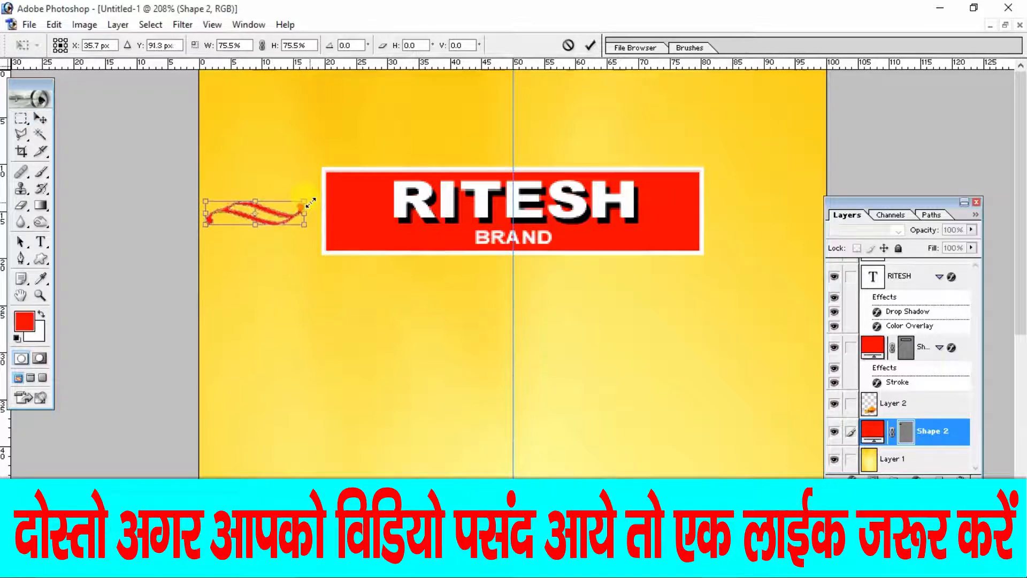
{"action": "key", "text": "Return"}
Step: Duplicate the flourish just above the original and scale the copy to about 75.6%
{"action": "scroll", "coordinate": [329, 237], "scroll_direction": "up", "scroll_amount": 4}
{"action": "scroll", "coordinate": [327, 236], "scroll_direction": "up", "scroll_amount": 6}
{"action": "left_click", "coordinate": [209, 322]}
{"action": "left_click_drag", "start_coordinate": [204, 331], "coordinate": [231, 275]}
{"action": "key", "text": "ctrl+t"}
{"action": "left_click_drag", "start_coordinate": [309, 248], "coordinate": [240, 282]}
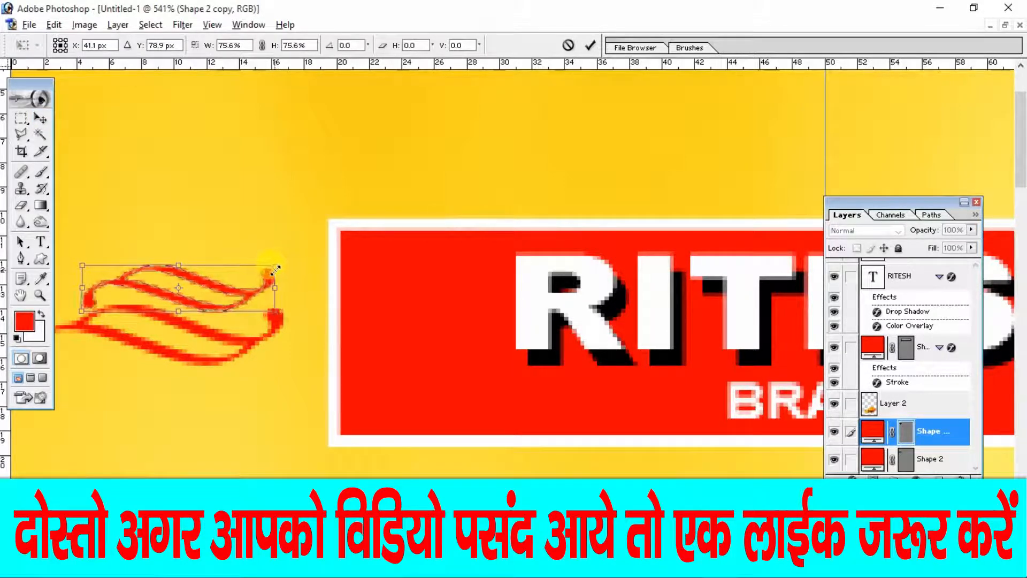
{"action": "key", "text": "Return"}
{"action": "scroll", "coordinate": [262, 291], "scroll_direction": "down", "scroll_amount": 10}
{"action": "scroll", "coordinate": [292, 289], "scroll_direction": "down", "scroll_amount": 5}
{"action": "scroll", "coordinate": [380, 312], "scroll_direction": "up", "scroll_amount": 10}
{"action": "left_click", "coordinate": [218, 329]}
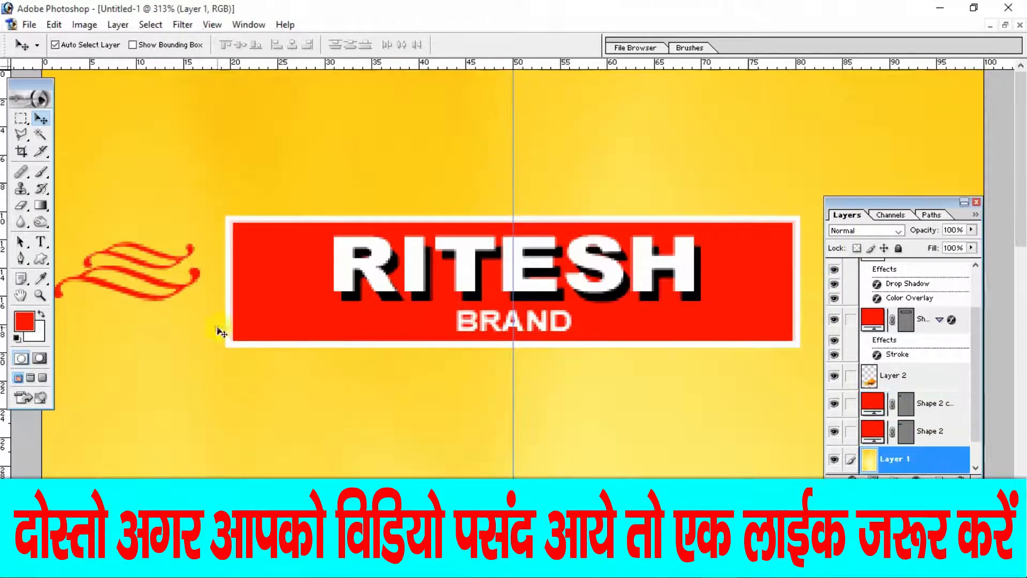
Step: Copy the small flourish below the large one and try flipping that copy horizontally
{"action": "scroll", "coordinate": [218, 331], "scroll_direction": "down", "scroll_amount": 5}
{"action": "left_click_drag", "start_coordinate": [285, 192], "coordinate": [281, 219]}
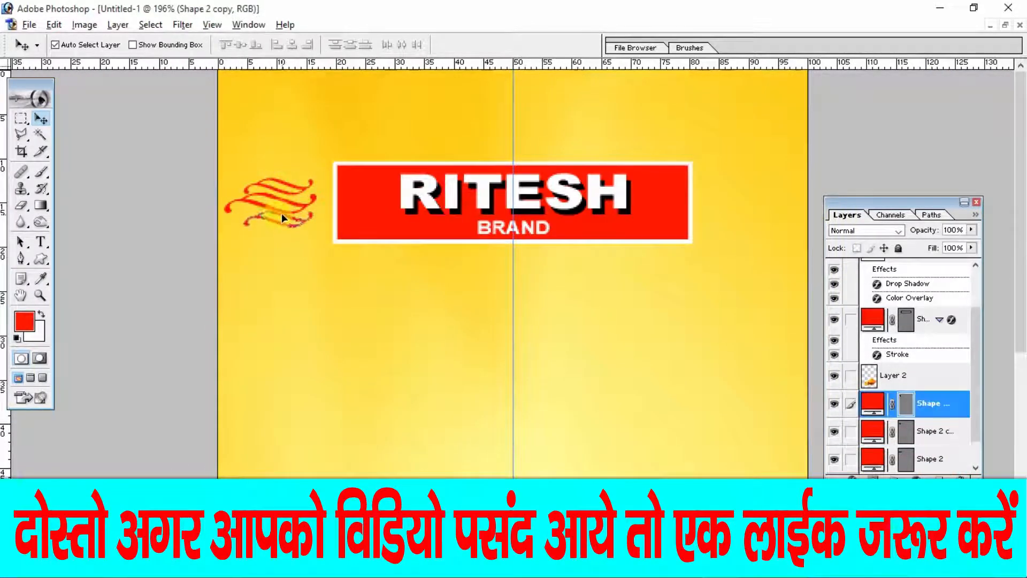
{"action": "left_click", "coordinate": [302, 258]}
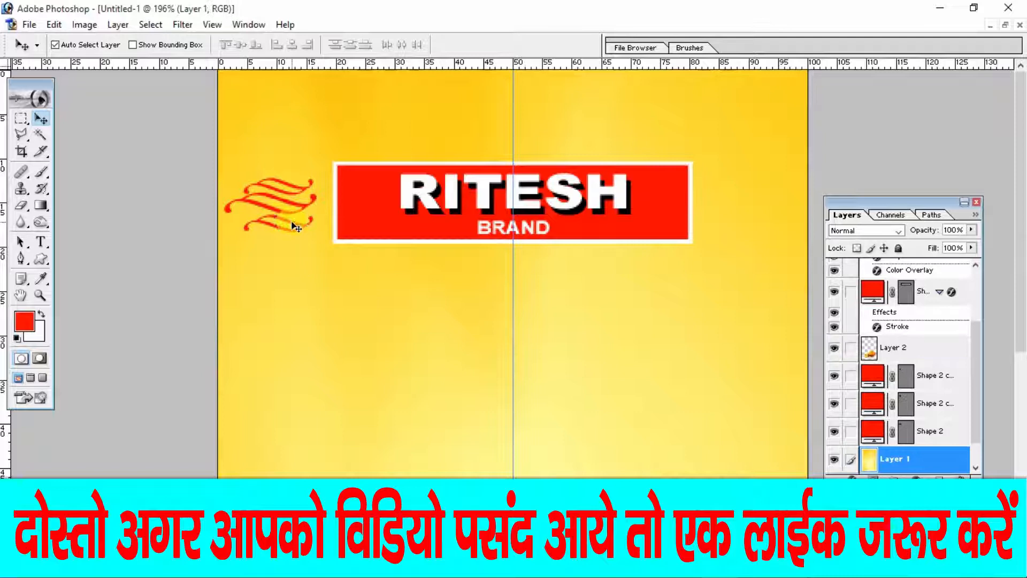
{"action": "left_click", "coordinate": [296, 227]}
{"action": "key", "text": "ctrl+t"}
{"action": "right_click", "coordinate": [297, 224]}
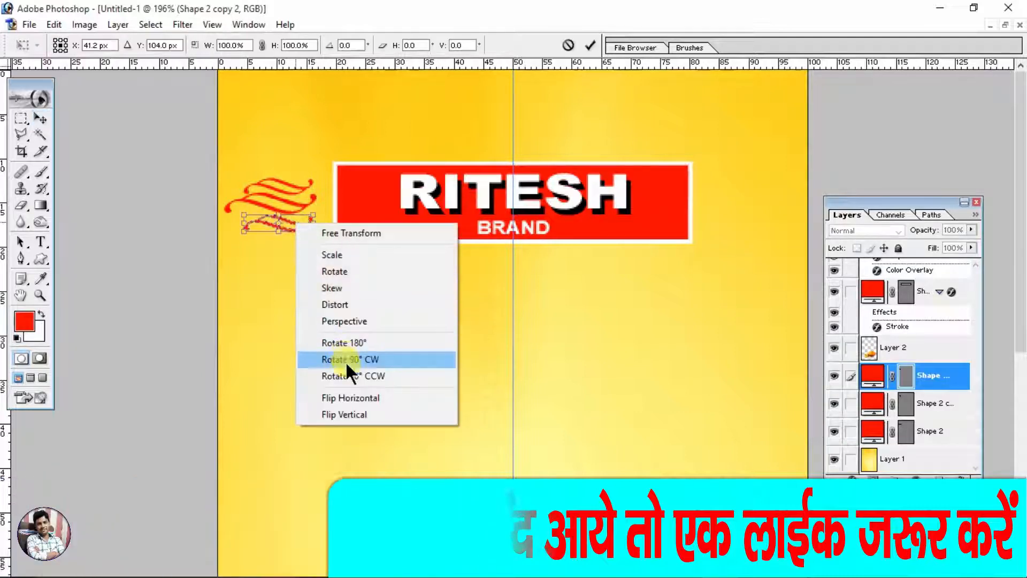
{"action": "left_click", "coordinate": [352, 397]}
{"action": "key", "text": "ctrl+z"}
{"action": "key", "text": "ctrl+z"}
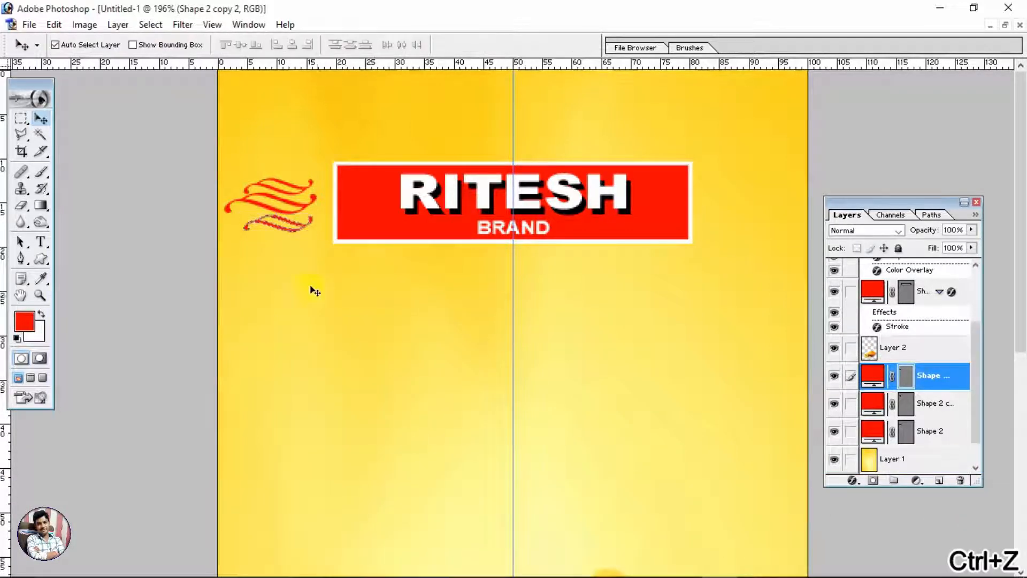
Step: Delete both small flourish copies, keeping only the original flourish
{"action": "key", "text": "alt+l"}
{"action": "key", "text": "l"}
{"action": "key", "text": "l"}
{"action": "key", "text": "alt+l"}
{"action": "key", "text": "l"}
{"action": "key", "text": "l"}
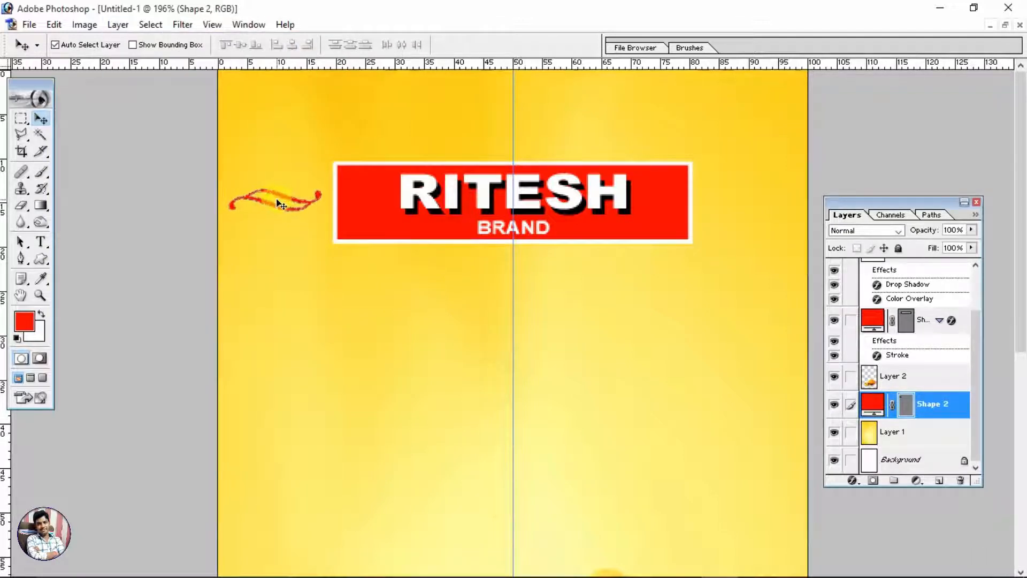
Step: Apply a white Color Overlay layer style to the flourish beside the red bar
{"action": "key", "text": "alt+l"}
{"action": "key", "text": "alt+y"}
{"action": "key", "text": "alt+v"}
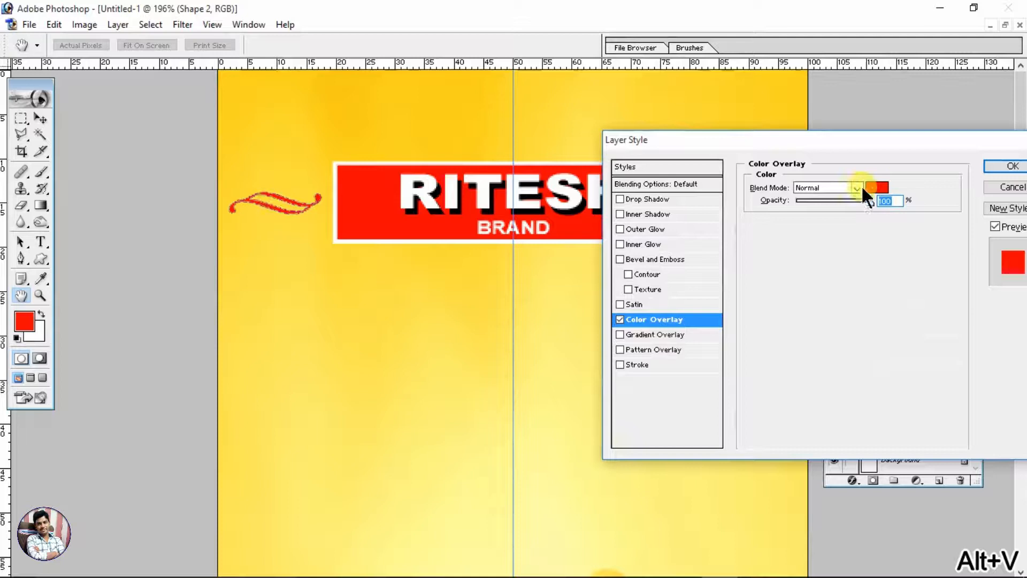
{"action": "left_click", "coordinate": [861, 185]}
{"action": "left_click", "coordinate": [684, 213]}
{"action": "left_click", "coordinate": [1003, 202]}
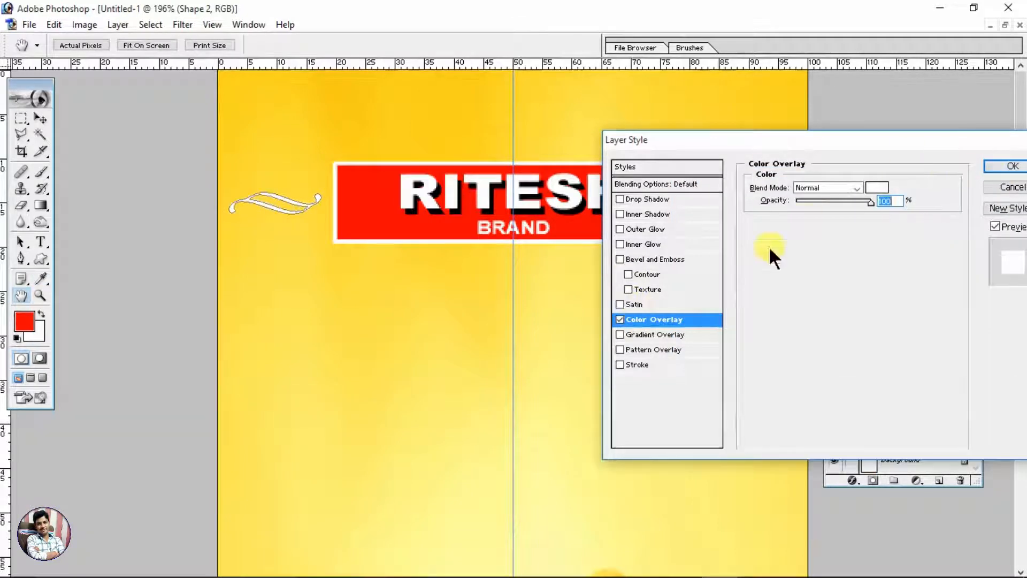
Step: Add a drop shadow to the flourish at 43% opacity, reducing its distance and setting its size to 0 px
{"action": "left_click", "coordinate": [643, 201]}
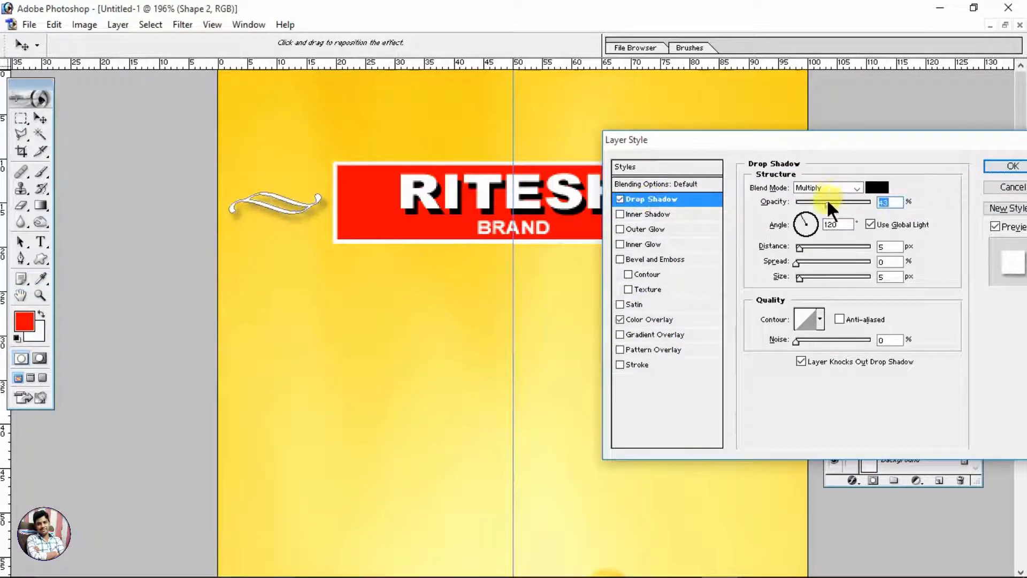
{"action": "left_click_drag", "start_coordinate": [798, 246], "coordinate": [787, 242]}
{"action": "left_click_drag", "start_coordinate": [799, 277], "coordinate": [792, 276]}
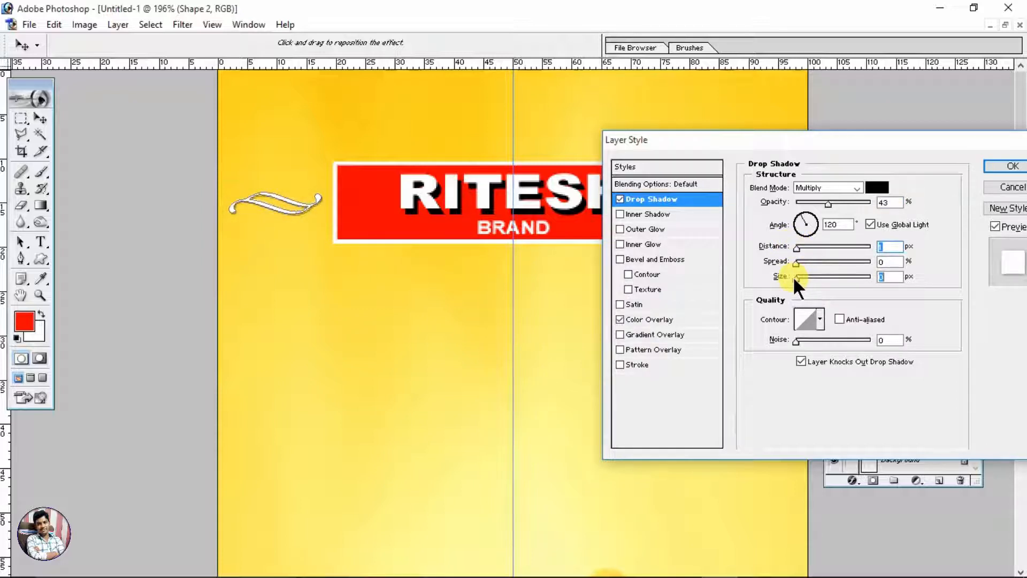
{"action": "key", "text": "Return"}
Step: Place a copy of the white flourish level with the original on the other side of the red brand bar
{"action": "left_click_drag", "start_coordinate": [295, 207], "coordinate": [764, 208]}
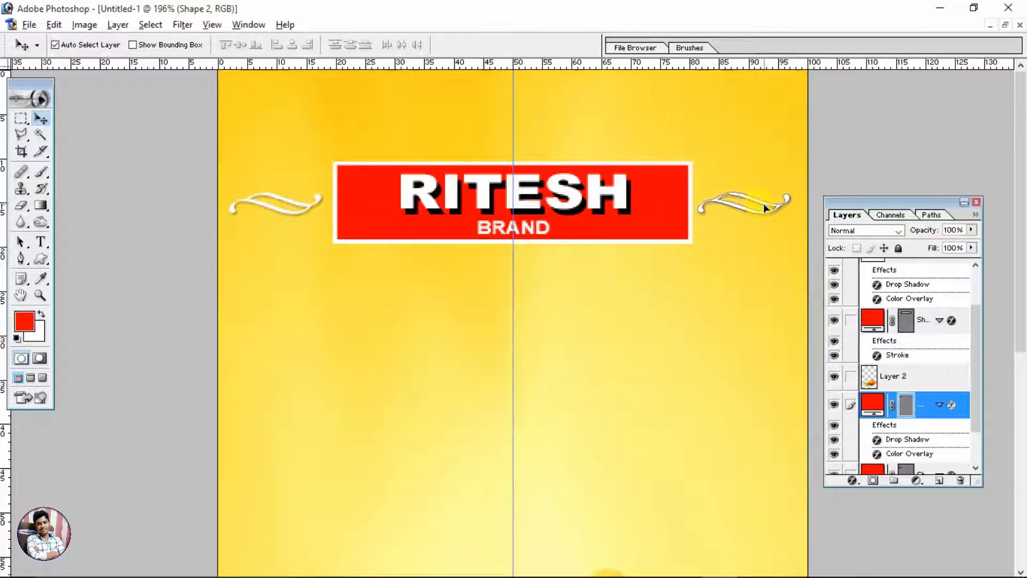
{"action": "left_click", "coordinate": [729, 267]}
{"action": "scroll", "coordinate": [728, 268], "scroll_direction": "down", "scroll_amount": 5}
{"action": "scroll", "coordinate": [647, 276], "scroll_direction": "up", "scroll_amount": 3}
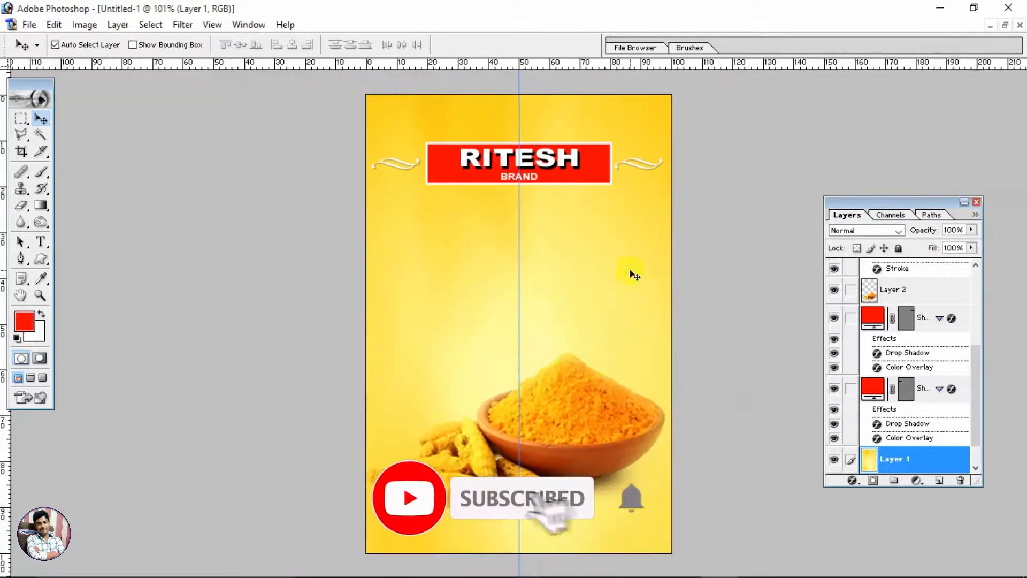
Step: Add the text "Turmeric Powder" by pasting it and removing the excess, and position it beneath the red brand bar
{"action": "left_click", "coordinate": [41, 241]}
{"action": "left_click", "coordinate": [409, 284]}
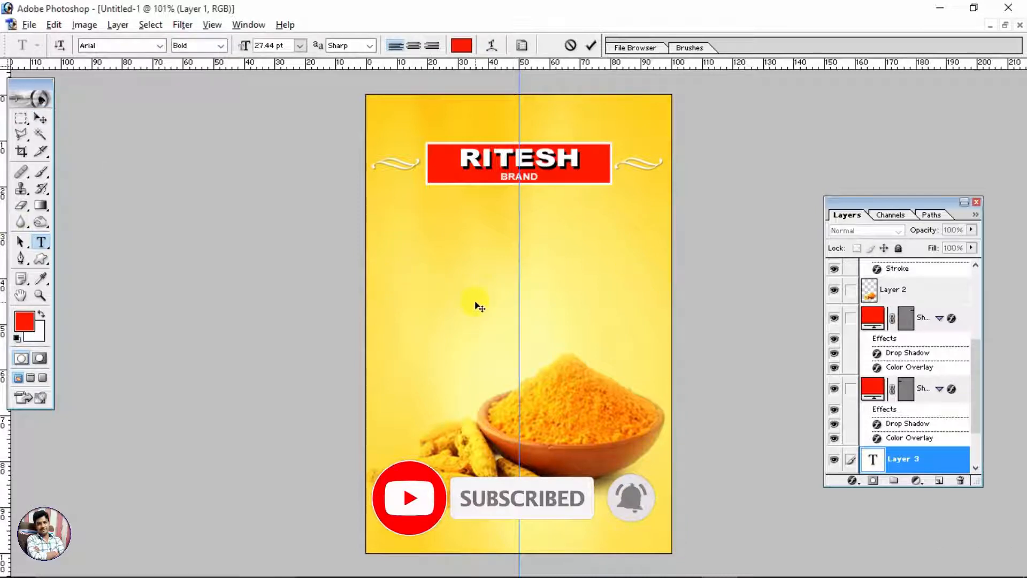
{"action": "key", "text": "ctrl+v"}
{"action": "left_click_drag", "start_coordinate": [588, 350], "coordinate": [362, 297]}
{"action": "key", "text": "BackSpace"}
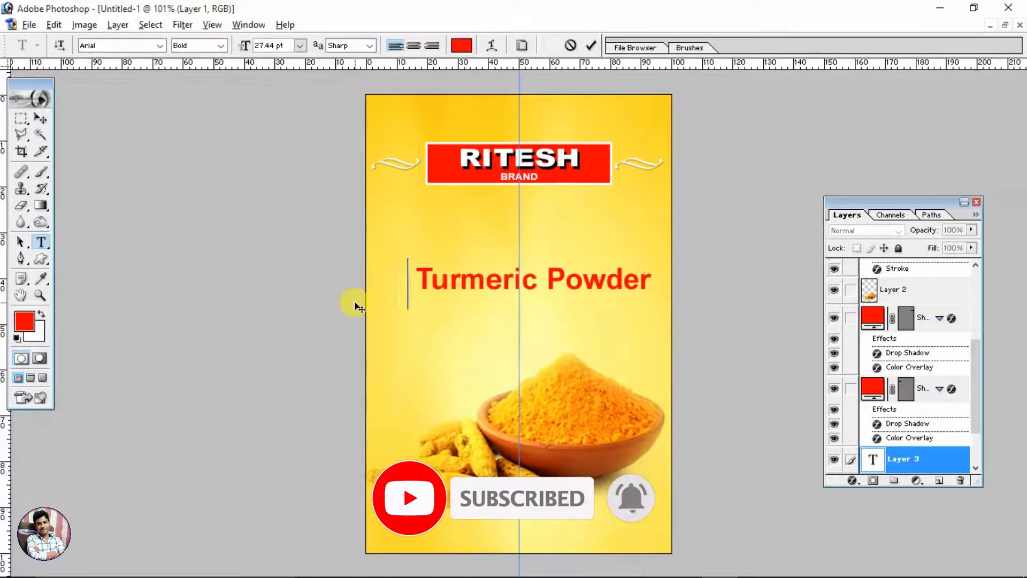
{"action": "key", "text": "ctrl+a"}
{"action": "left_click", "coordinate": [41, 119]}
{"action": "left_click_drag", "start_coordinate": [419, 276], "coordinate": [414, 221]}
{"action": "key", "text": "alt+l"}
{"action": "key", "text": "alt+y"}
{"action": "key", "text": "alt+v"}
{"action": "left_click", "coordinate": [876, 186]}
{"action": "left_click", "coordinate": [687, 215]}
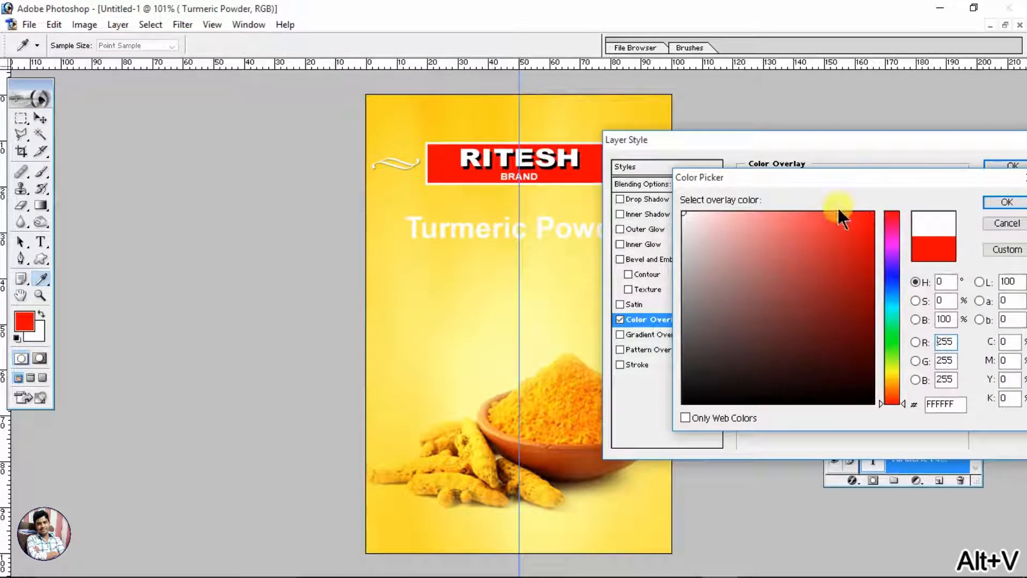
{"action": "left_click", "coordinate": [1006, 201]}
{"action": "left_click", "coordinate": [656, 198]}
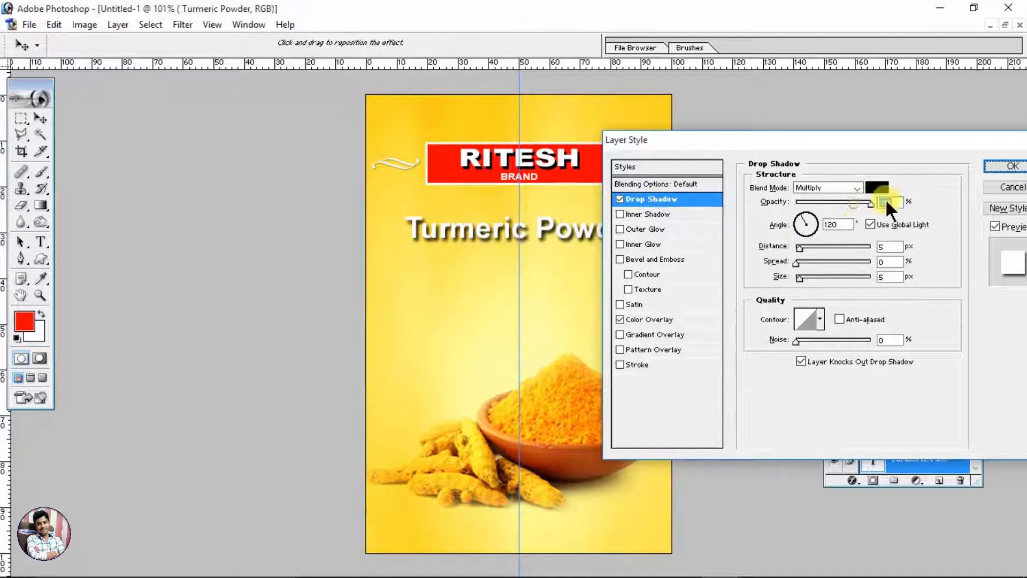
{"action": "left_click_drag", "start_coordinate": [801, 246], "coordinate": [815, 218]}
{"action": "left_click", "coordinate": [997, 186]}
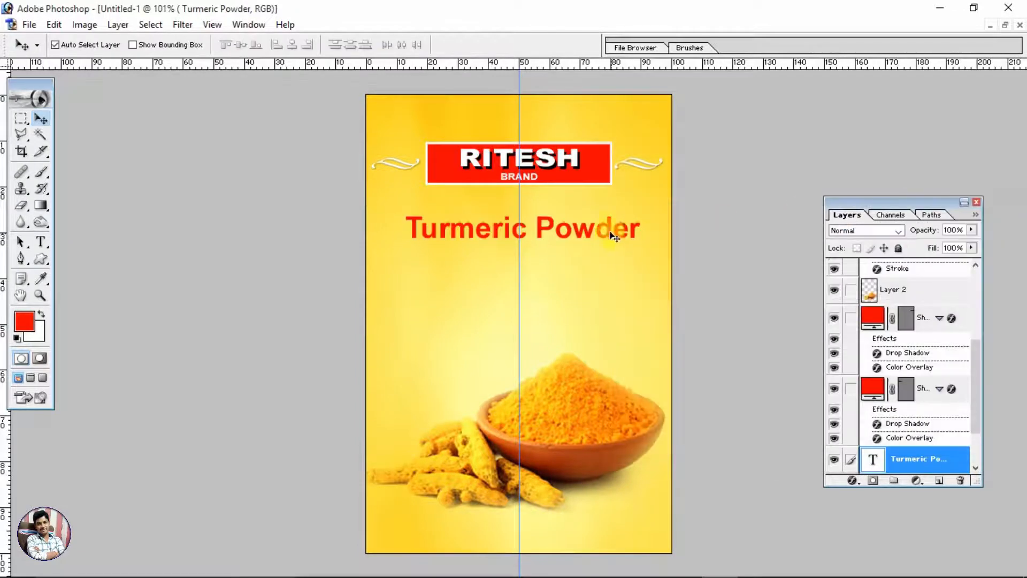
Step: Apply a white Color Overlay layer style to the Turmeric Powder text
{"action": "key", "text": "alt+l"}
{"action": "key", "text": "alt+u"}
{"action": "key", "text": "alt+l"}
{"action": "key", "text": "alt+v"}
{"action": "left_click", "coordinate": [886, 186]}
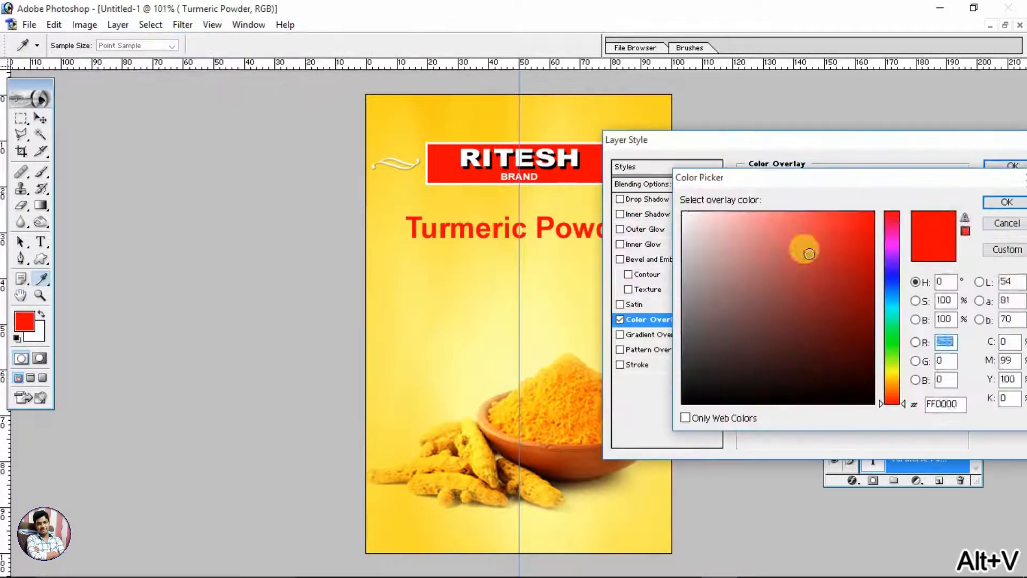
{"action": "left_click_drag", "start_coordinate": [801, 245], "coordinate": [681, 211]}
{"action": "left_click", "coordinate": [999, 196]}
Step: Add a drop shadow at full opacity to the Turmeric Powder text and apply its layer style
{"action": "left_click", "coordinate": [648, 212]}
{"action": "left_click", "coordinate": [650, 199]}
{"action": "left_click", "coordinate": [622, 214]}
{"action": "left_click_drag", "start_coordinate": [849, 203], "coordinate": [873, 204]}
{"action": "left_click", "coordinate": [823, 188]}
{"action": "left_click", "coordinate": [823, 188]}
{"action": "left_click_drag", "start_coordinate": [799, 247], "coordinate": [801, 261]}
{"action": "left_click", "coordinate": [1004, 165]}
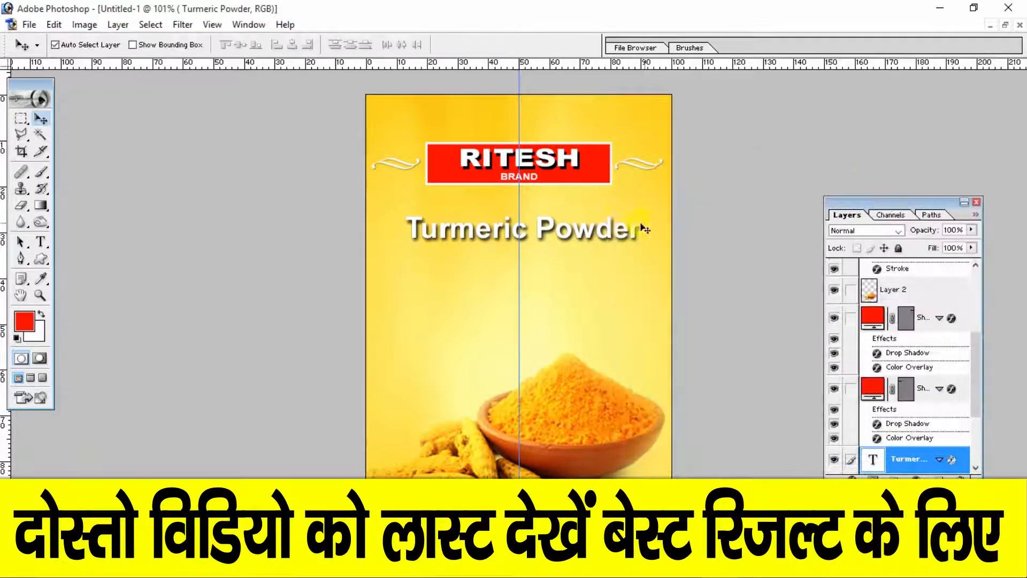
Step: Move the Turmeric Powder title up so it sits closer beneath the red brand bar
{"action": "left_click_drag", "start_coordinate": [542, 231], "coordinate": [542, 216]}
{"action": "key", "text": "ctrl+z"}
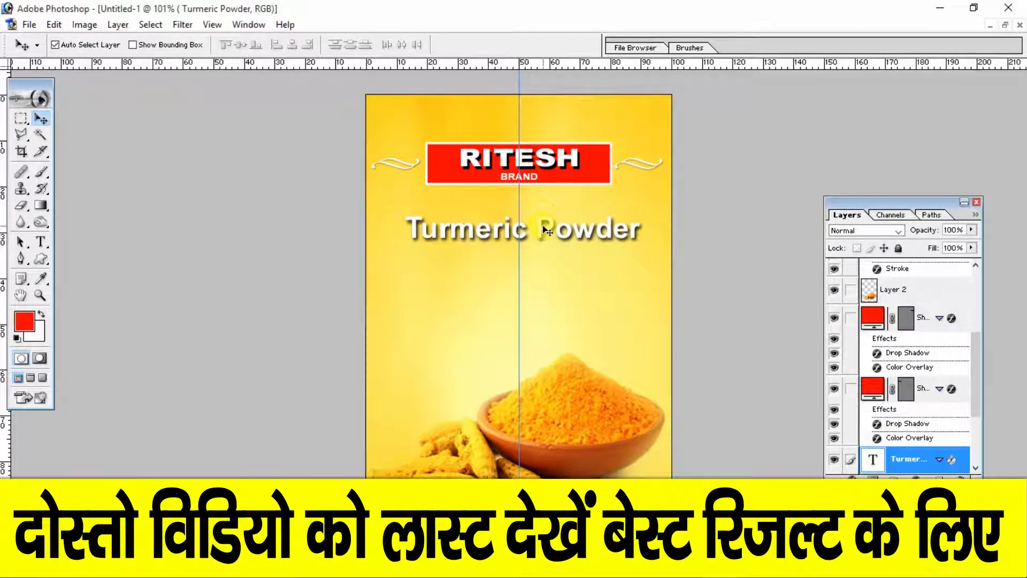
{"action": "key", "text": "ctrl+t"}
{"action": "key", "text": "shift+Up"}
{"action": "key", "text": "shift+Up"}
{"action": "key", "text": "Return"}
{"action": "left_click", "coordinate": [562, 238]}
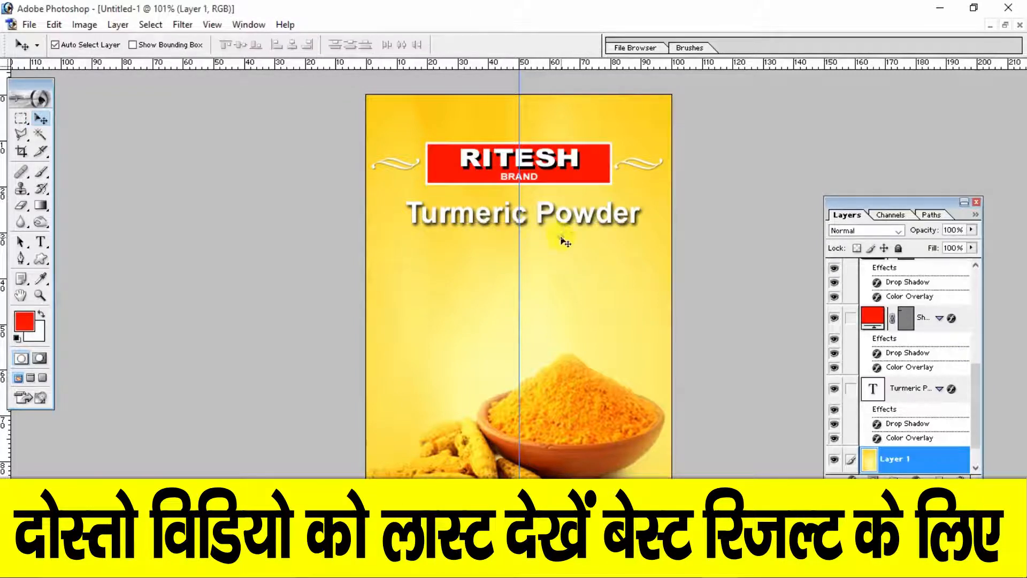
{"action": "scroll", "coordinate": [561, 238], "scroll_direction": "up", "scroll_amount": 1}
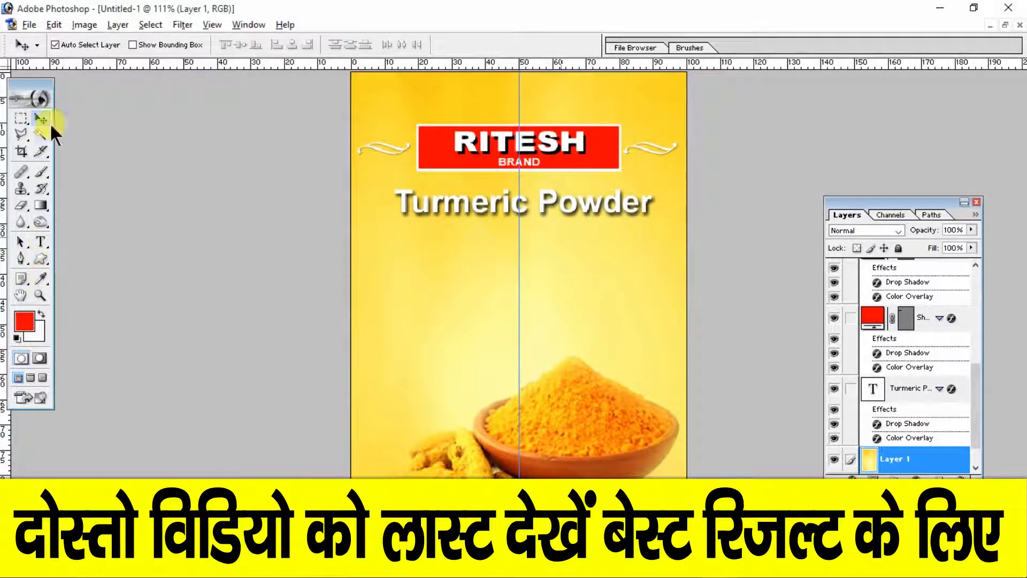
{"action": "left_click_drag", "start_coordinate": [407, 206], "coordinate": [401, 248]}
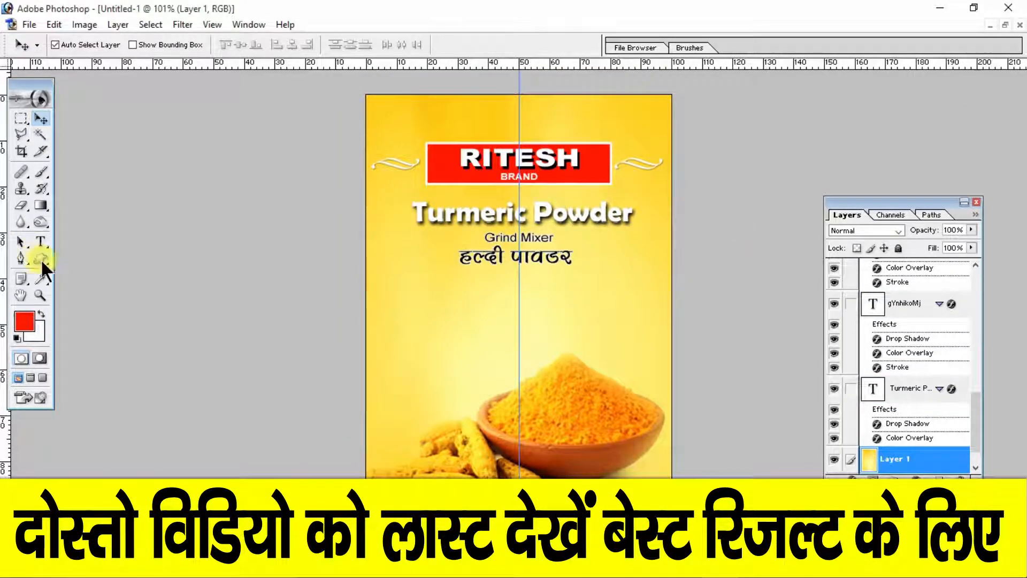
Step: Draw a small rectangle below the Hindi product name and give it a white Color Overlay
{"action": "left_click_drag", "start_coordinate": [49, 267], "coordinate": [77, 262]}
{"action": "left_click_drag", "start_coordinate": [597, 316], "coordinate": [606, 319]}
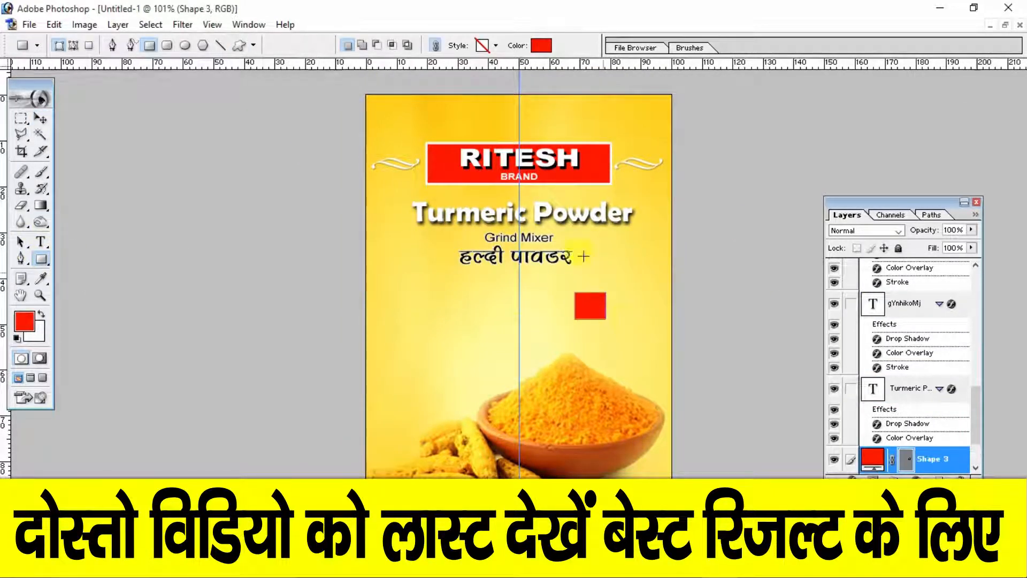
{"action": "key", "text": "alt+l"}
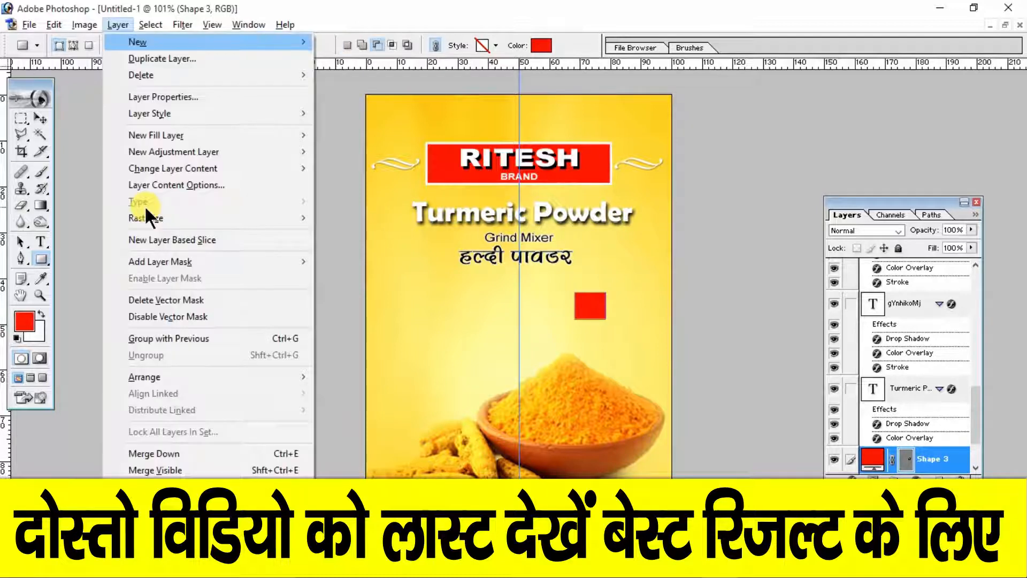
{"action": "key", "text": "y"}
{"action": "key", "text": "v"}
{"action": "left_click", "coordinate": [865, 194]}
{"action": "left_click_drag", "start_coordinate": [717, 235], "coordinate": [640, 184]}
{"action": "left_click", "coordinate": [1001, 202]}
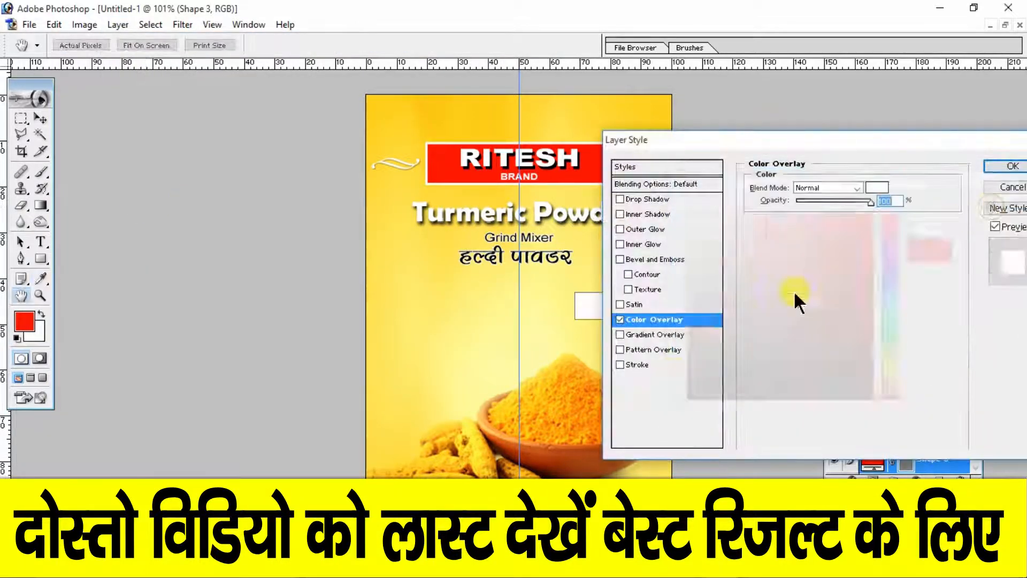
Step: Add a green Stroke to the small white rectangle
{"action": "left_click", "coordinate": [642, 364]}
{"action": "left_click", "coordinate": [784, 274]}
{"action": "left_click", "coordinate": [891, 341]}
{"action": "left_click", "coordinate": [867, 308]}
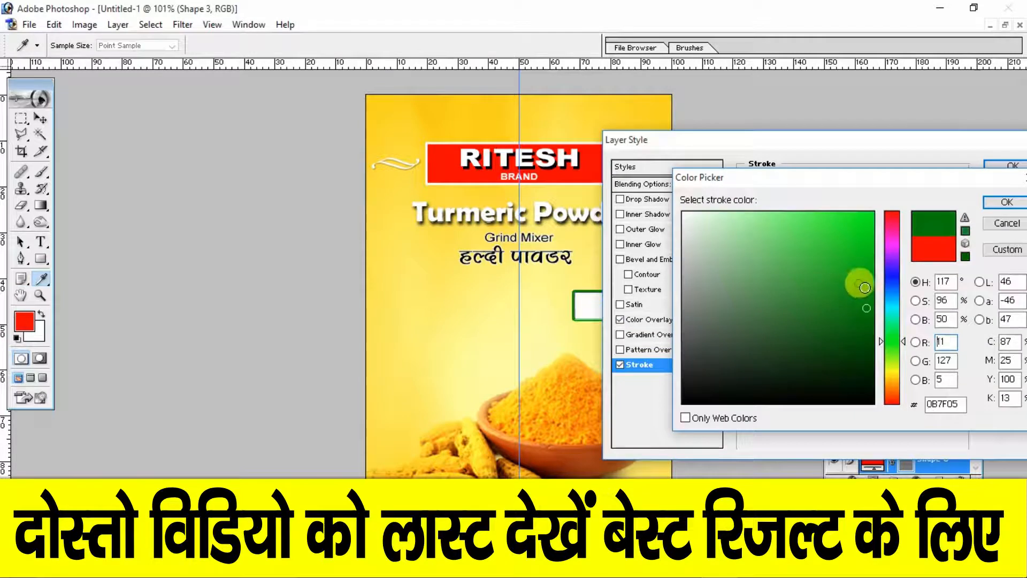
{"action": "left_click", "coordinate": [856, 251]}
{"action": "left_click", "coordinate": [995, 205]}
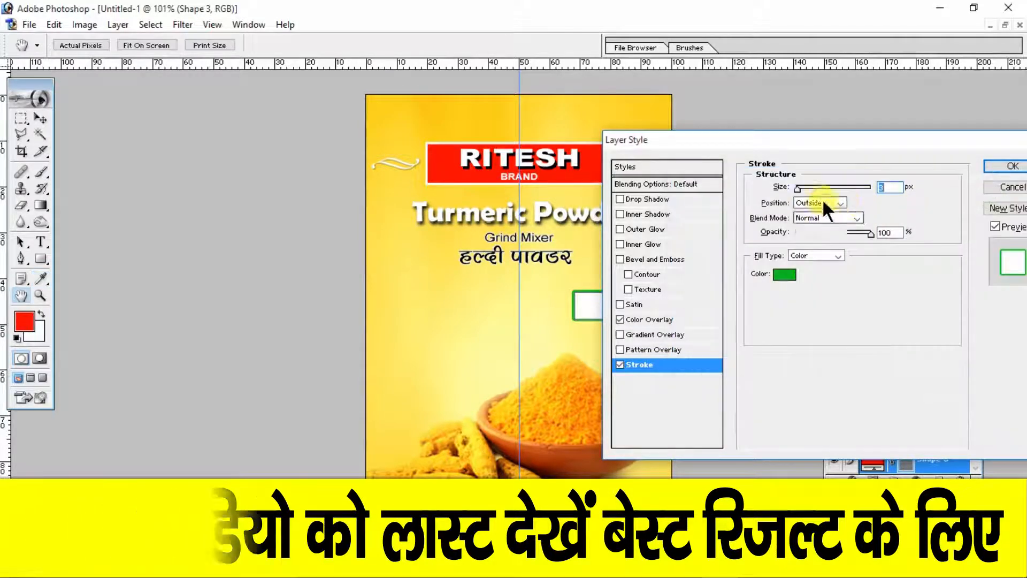
Step: Position the rectangle's green stroke inside the shape, set its size to 5 px and apply the layer style
{"action": "left_click", "coordinate": [824, 203]}
{"action": "left_click", "coordinate": [815, 219]}
{"action": "left_click_drag", "start_coordinate": [805, 185], "coordinate": [803, 184]}
{"action": "left_click", "coordinate": [809, 203]}
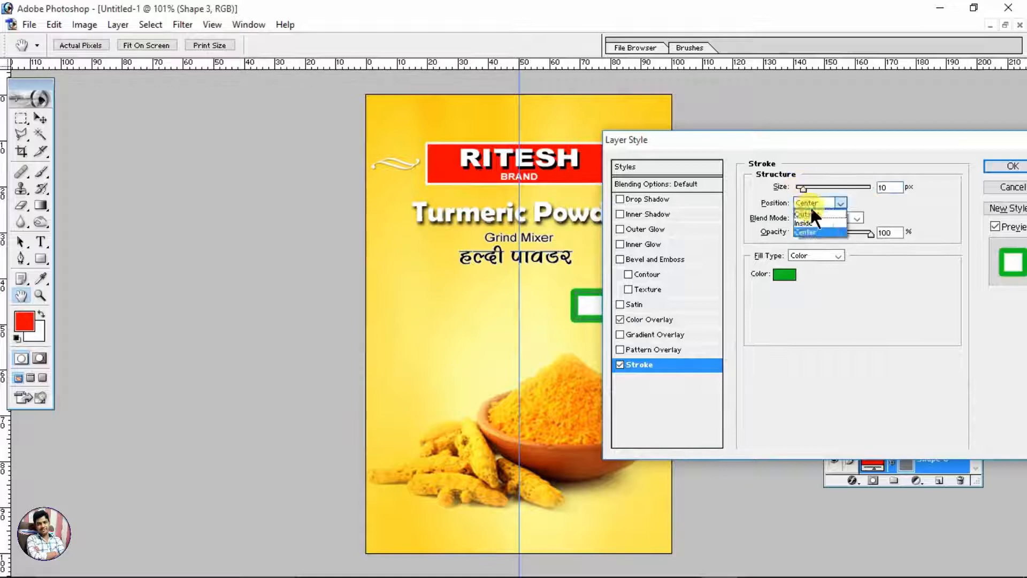
{"action": "left_click", "coordinate": [811, 210]}
{"action": "left_click", "coordinate": [813, 222]}
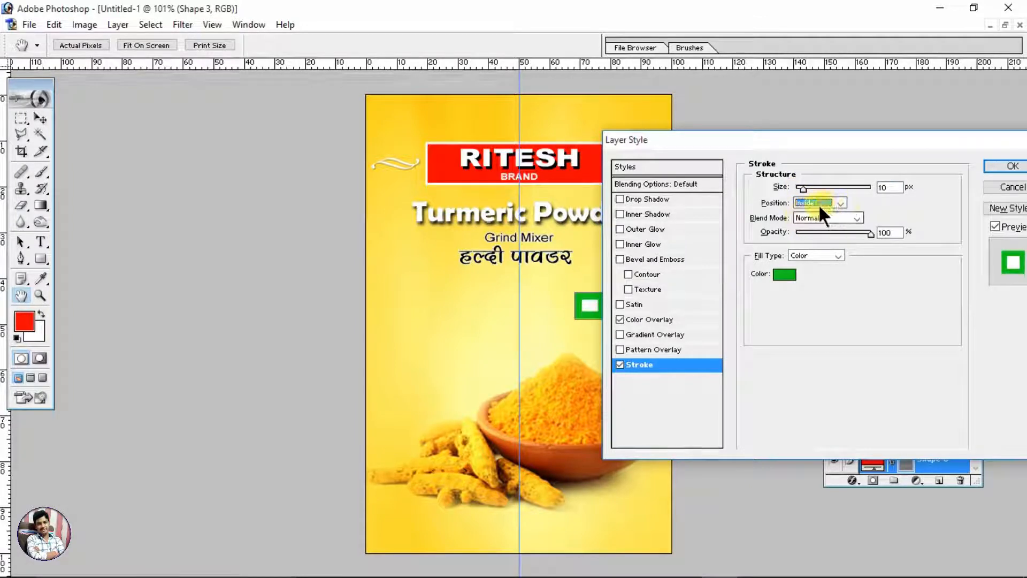
{"action": "left_click_drag", "start_coordinate": [804, 185], "coordinate": [800, 186]}
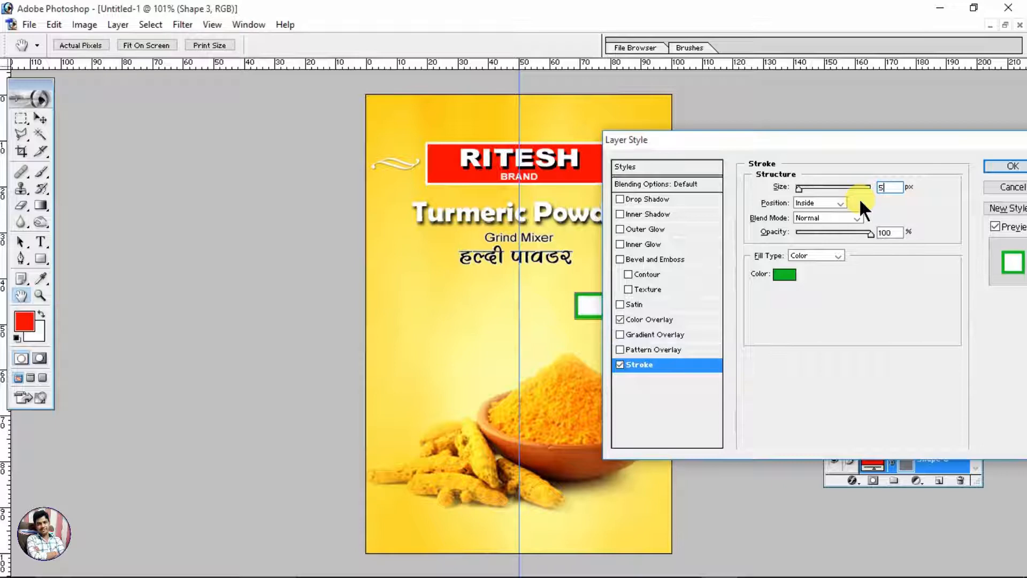
{"action": "left_click", "coordinate": [1006, 167]}
{"action": "key", "text": "ctrl+plus"}
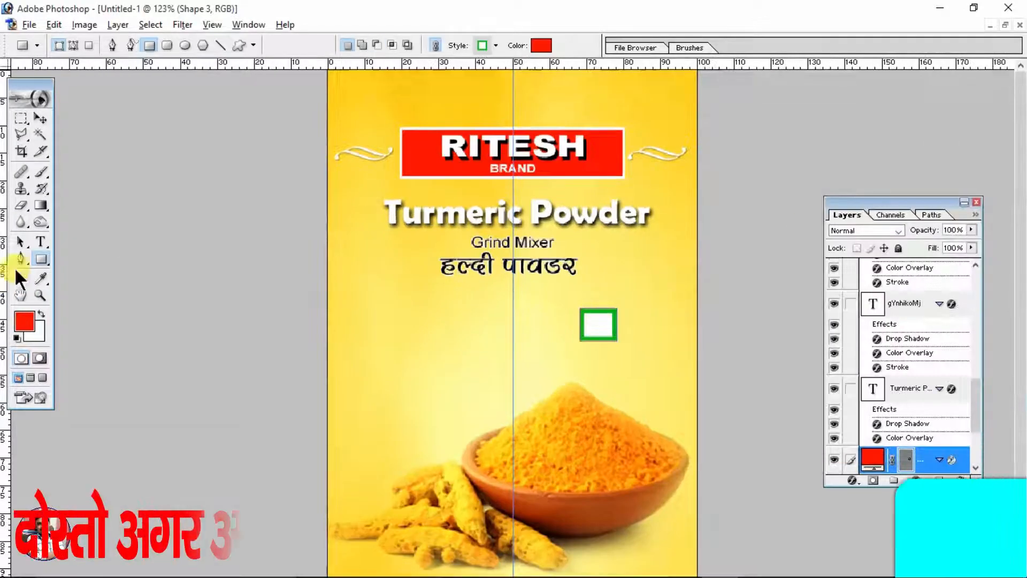
{"action": "left_click", "coordinate": [20, 259]}
{"action": "left_click", "coordinate": [40, 259]}
{"action": "left_click", "coordinate": [92, 285]}
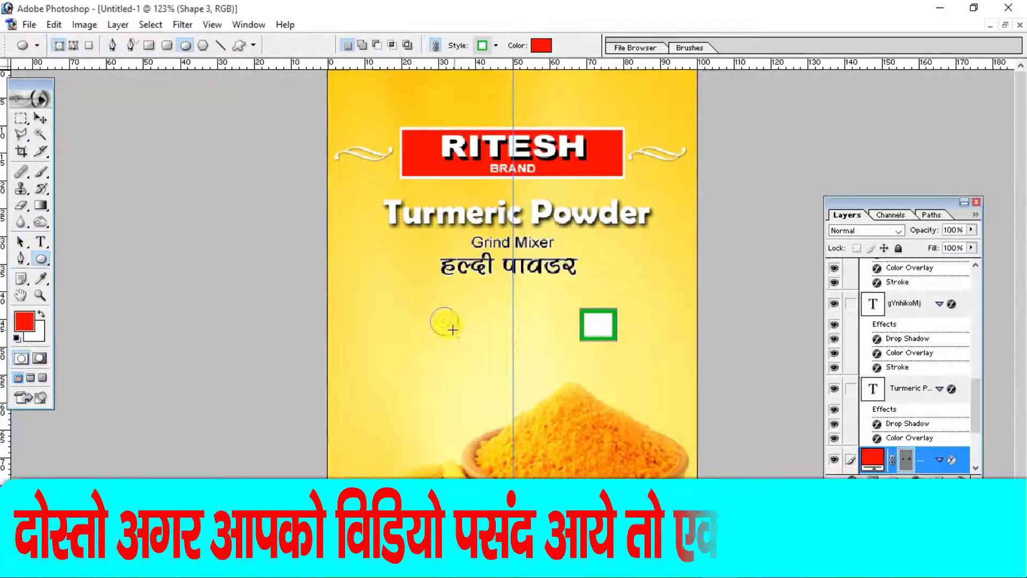
{"action": "key", "text": "ctrl+shift+bracketright"}
{"action": "key", "text": "ctrl+z"}
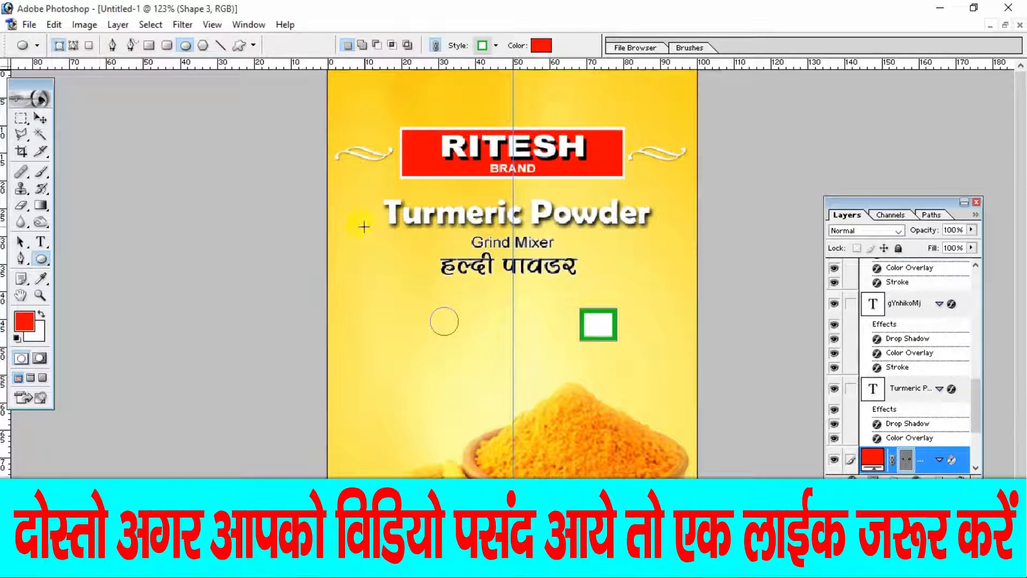
{"action": "left_click", "coordinate": [41, 118]}
Step: Draw a small circle on its own layer beside the rectangle and give it a Color Overlay sampled from the green border
{"action": "left_click", "coordinate": [40, 259]}
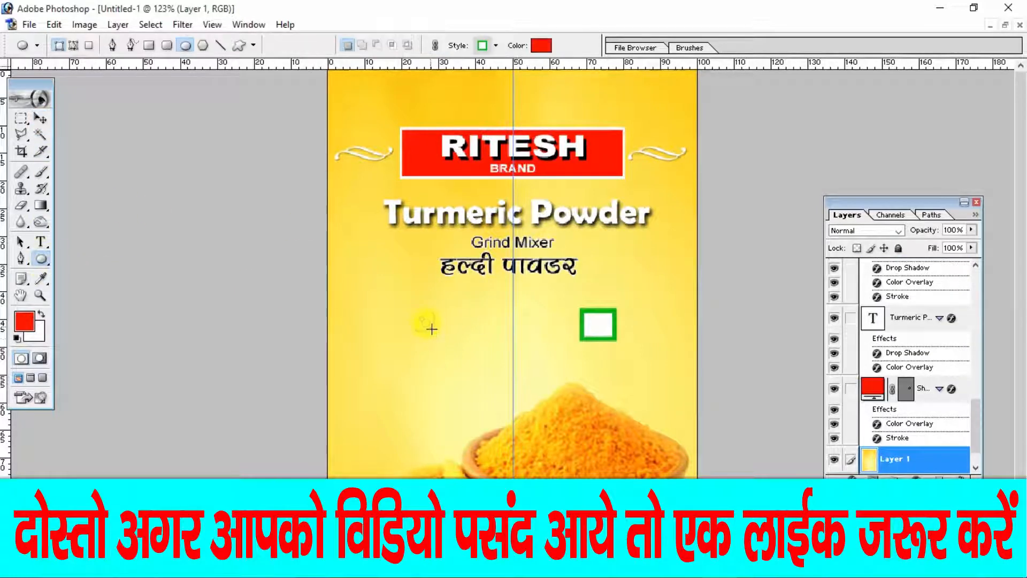
{"action": "left_click_drag", "start_coordinate": [428, 325], "coordinate": [440, 337]}
{"action": "key", "text": "alt+l"}
{"action": "key", "text": "y"}
{"action": "key", "text": "v"}
{"action": "left_click", "coordinate": [875, 188]}
{"action": "left_click_drag", "start_coordinate": [766, 287], "coordinate": [874, 403]}
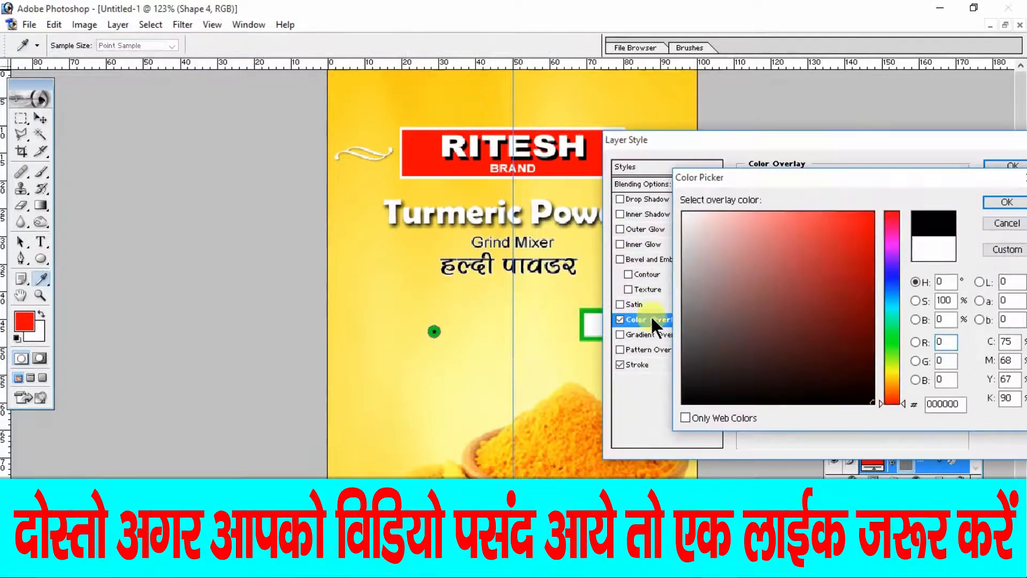
{"action": "left_click", "coordinate": [585, 319]}
{"action": "left_click", "coordinate": [1005, 202]}
{"action": "left_click", "coordinate": [1003, 169]}
Step: Centre the green dot inside the green-bordered rectangle and merge both into one vegetarian mark layer
{"action": "key", "text": "v"}
{"action": "left_click", "coordinate": [633, 339]}
{"action": "left_click", "coordinate": [609, 332]}
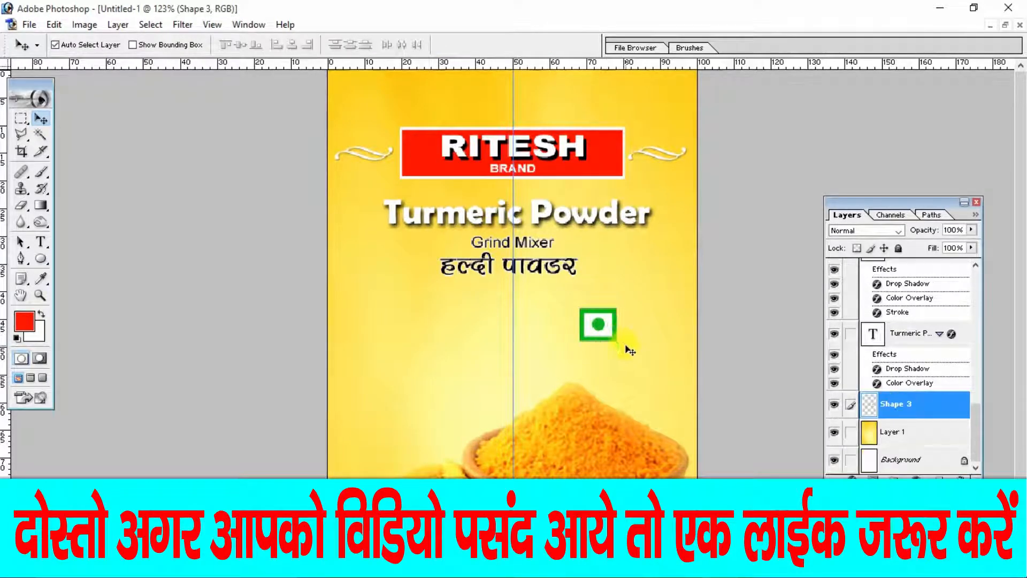
Step: Shrink the vegetarian mark twice, the second time to 75%, and place it beside the Hindi product name
{"action": "key", "text": "ctrl+t"}
{"action": "left_click_drag", "start_coordinate": [617, 309], "coordinate": [611, 314]}
{"action": "key", "text": "Return"}
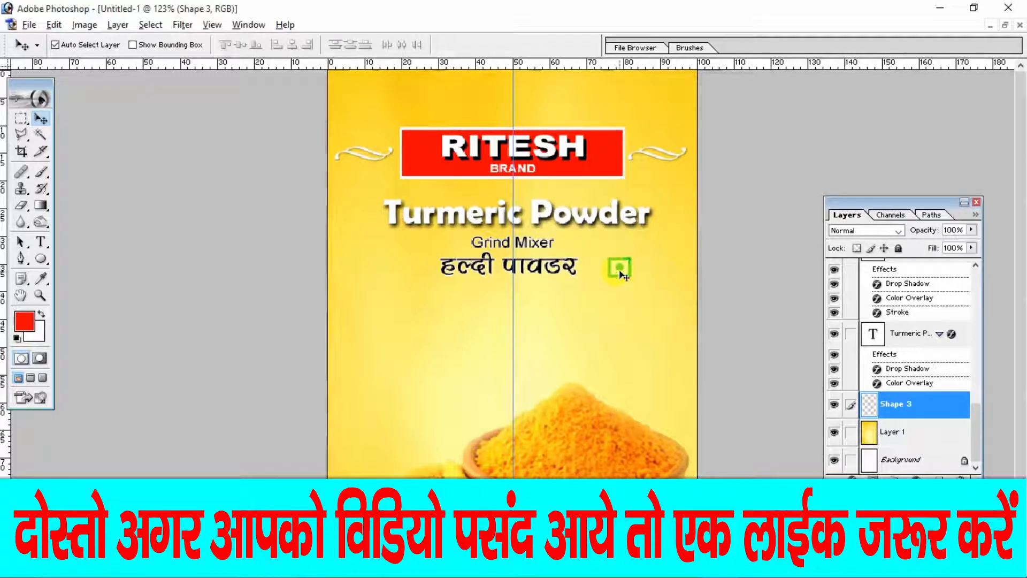
{"action": "key", "text": "ctrl+t"}
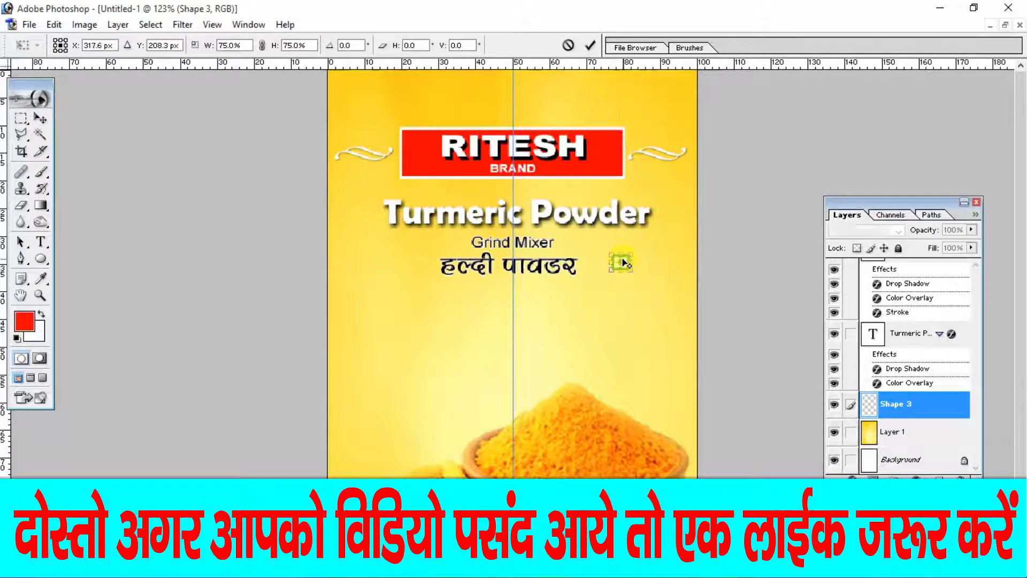
{"action": "key", "text": "Return"}
{"action": "left_click", "coordinate": [593, 246]}
Step: Nudge the Turmeric Powder title and the Grind Mixer line slightly upward
{"action": "left_click", "coordinate": [540, 216]}
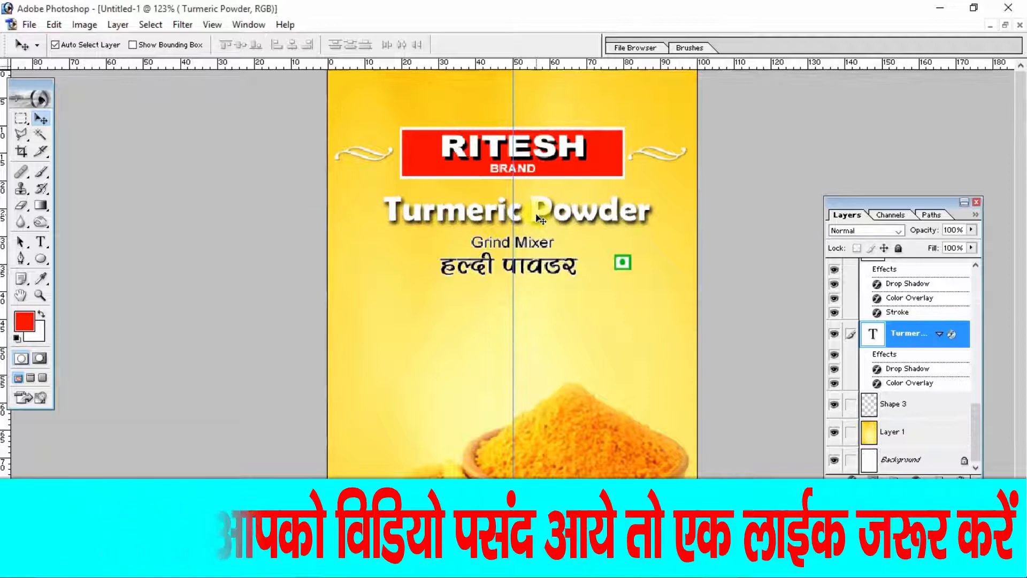
{"action": "left_click_drag", "start_coordinate": [538, 244], "coordinate": [537, 241]}
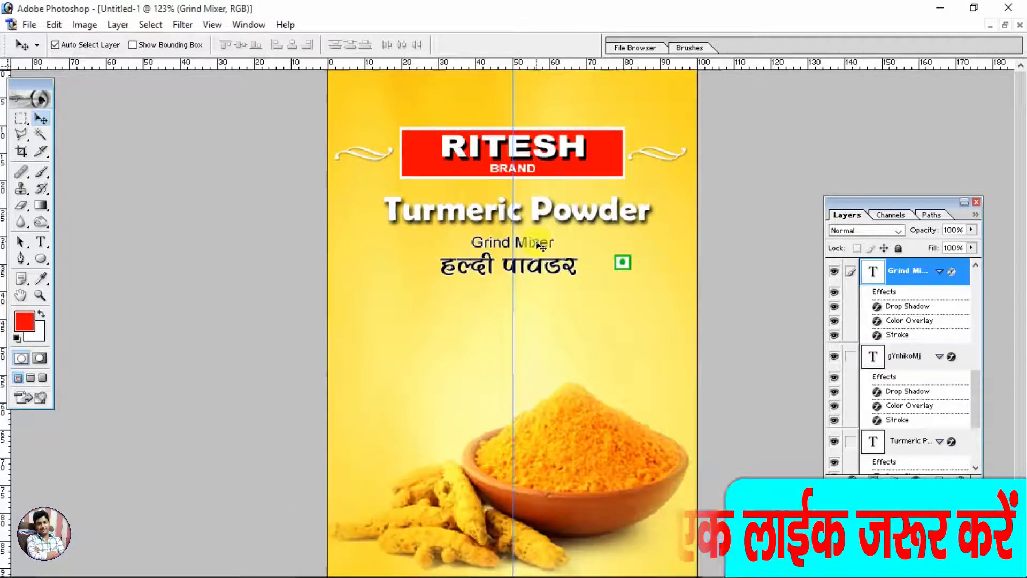
{"action": "left_click", "coordinate": [576, 300]}
{"action": "key", "text": "ctrl+0"}
Step: Set up a 175-pixel brush with 10% flow, undoing the red test strokes on the yellow background layer
{"action": "left_click_drag", "start_coordinate": [44, 171], "coordinate": [89, 171]}
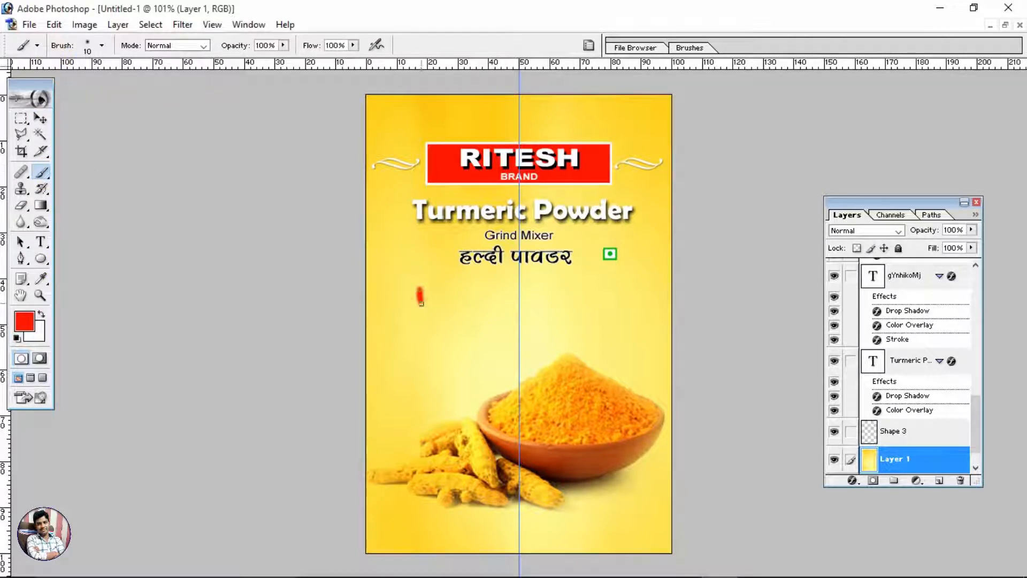
{"action": "key", "text": "ctrl+alt+z"}
{"action": "mouse_move", "coordinate": [488, 320]}
{"action": "left_mouse_down"}
{"action": "mouse_move", "coordinate": [534, 302]}
{"action": "mouse_move", "coordinate": [584, 321]}
{"action": "left_mouse_up"}
{"action": "key", "text": "ctrl+alt+z"}
{"action": "left_click_drag", "start_coordinate": [352, 46], "coordinate": [300, 56]}
{"action": "mouse_move", "coordinate": [385, 236]}
{"action": "left_mouse_down"}
{"action": "mouse_move", "coordinate": [447, 321]}
{"action": "mouse_move", "coordinate": [527, 301]}
{"action": "left_mouse_up"}
{"action": "key", "text": "ctrl+alt+z"}
{"action": "type", "text": "10"}
{"action": "key", "text": "ctrl+alt+z"}
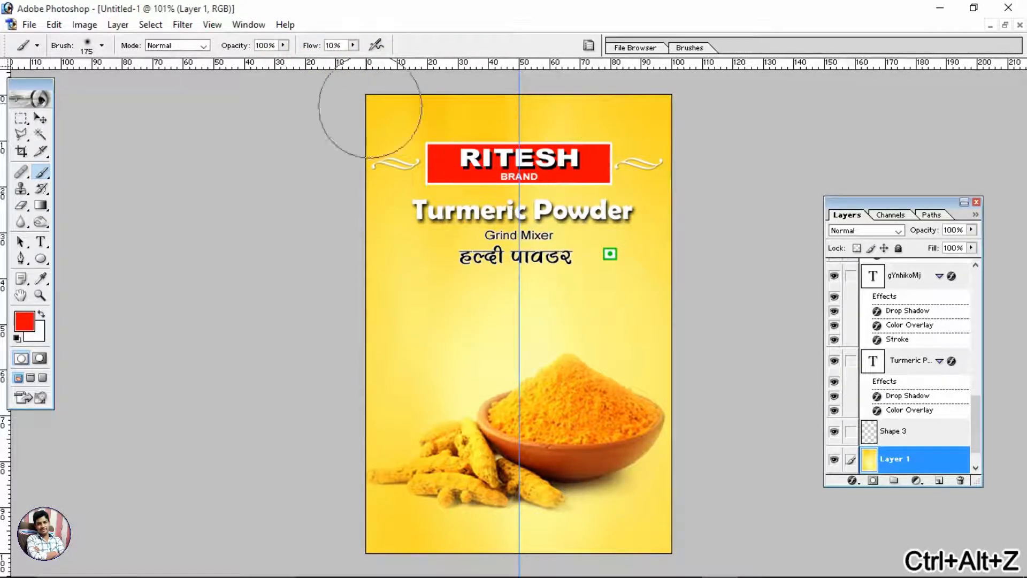
Step: Set the foreground colour to light red ED5A5A and brush it over the upper part of the background layer
{"action": "left_click", "coordinate": [34, 322]}
{"action": "left_click", "coordinate": [825, 215]}
{"action": "left_click_drag", "start_coordinate": [890, 240], "coordinate": [892, 196]}
{"action": "mouse_move", "coordinate": [806, 218]}
{"action": "left_mouse_down"}
{"action": "mouse_move", "coordinate": [770, 202]}
{"action": "mouse_move", "coordinate": [798, 227]}
{"action": "left_mouse_up"}
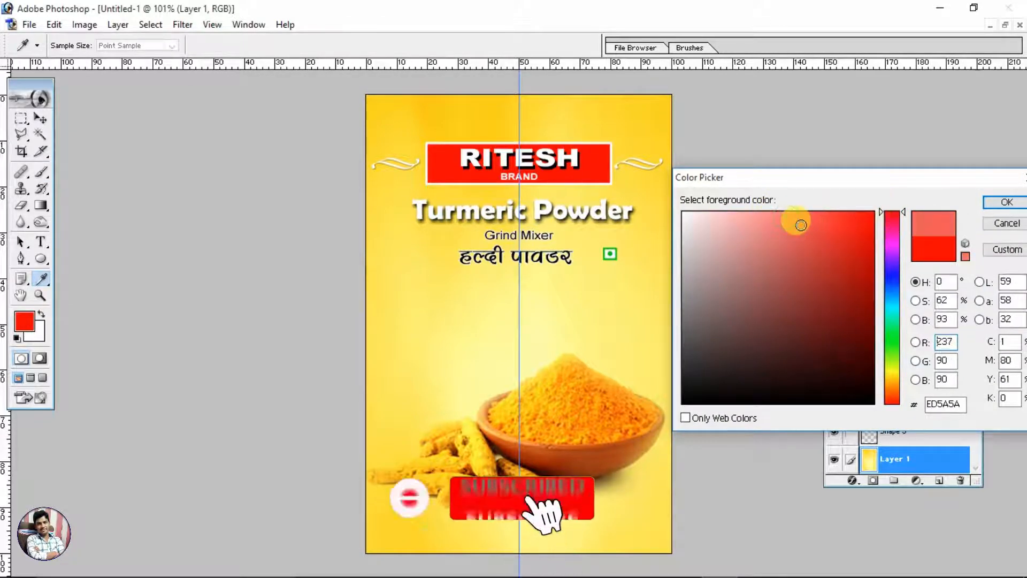
{"action": "key", "text": "Return"}
{"action": "key", "text": "b"}
{"action": "mouse_move", "coordinate": [360, 148]}
{"action": "left_mouse_down"}
{"action": "mouse_move", "coordinate": [330, 113]}
{"action": "mouse_move", "coordinate": [680, 202]}
{"action": "mouse_move", "coordinate": [560, 232]}
{"action": "mouse_move", "coordinate": [201, 229]}
{"action": "left_mouse_up"}
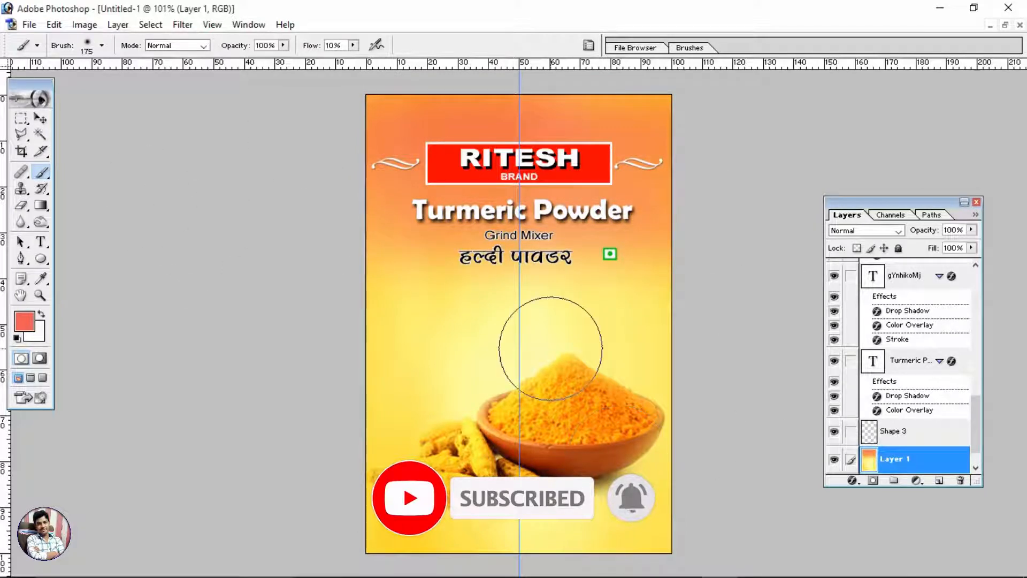
Step: Sample a golden yellow from the packet's bottom corner and brush it along the lower background
{"action": "left_click", "coordinate": [30, 324]}
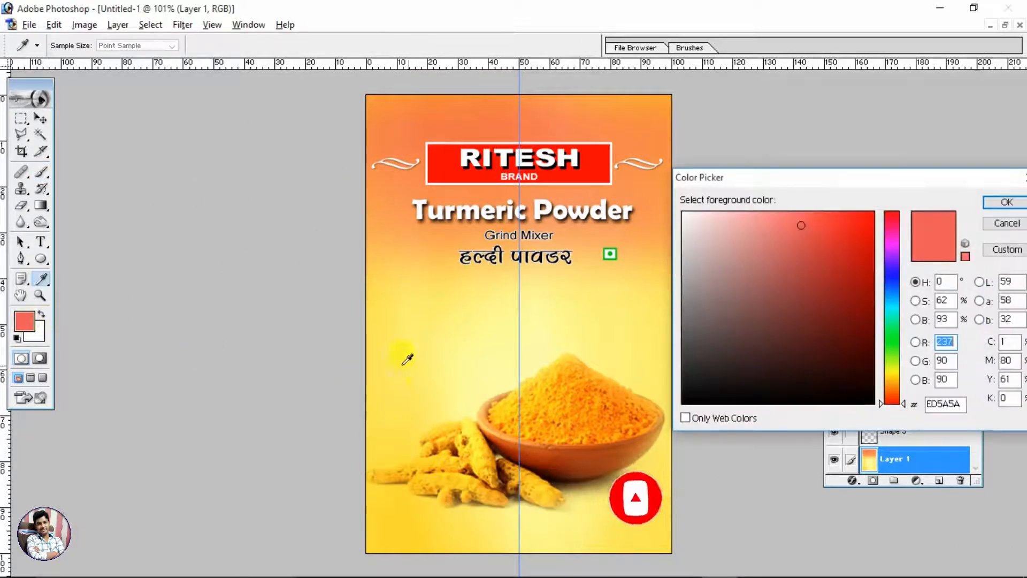
{"action": "left_click", "coordinate": [385, 536]}
{"action": "key", "text": "Return"}
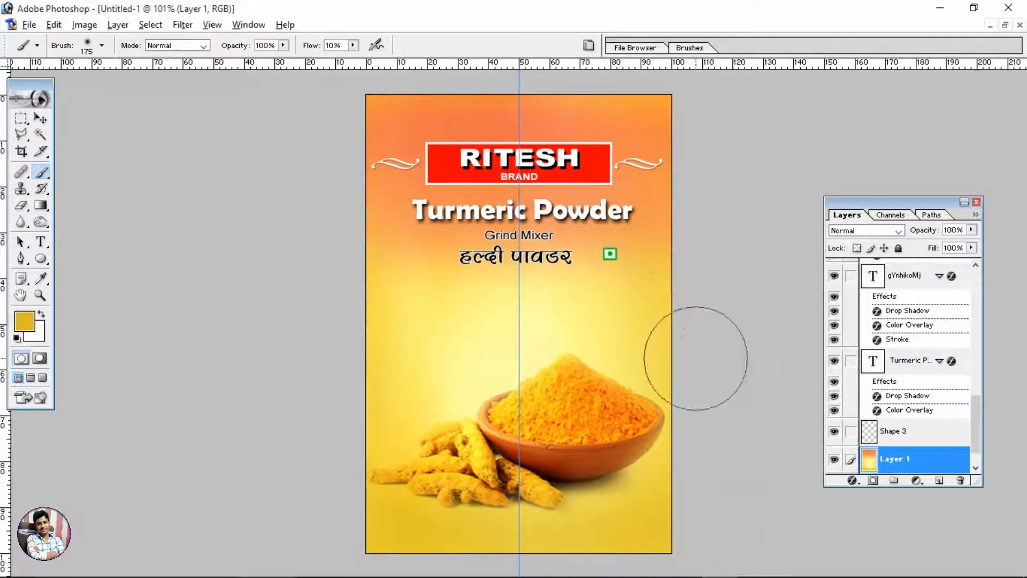
{"action": "scroll", "coordinate": [620, 340], "scroll_direction": "down", "scroll_amount": 2}
{"action": "scroll", "coordinate": [619, 340], "scroll_direction": "up", "scroll_amount": 1}
Step: Set the foreground colour to an orange matching the packet's upper background
{"action": "left_click", "coordinate": [24, 319]}
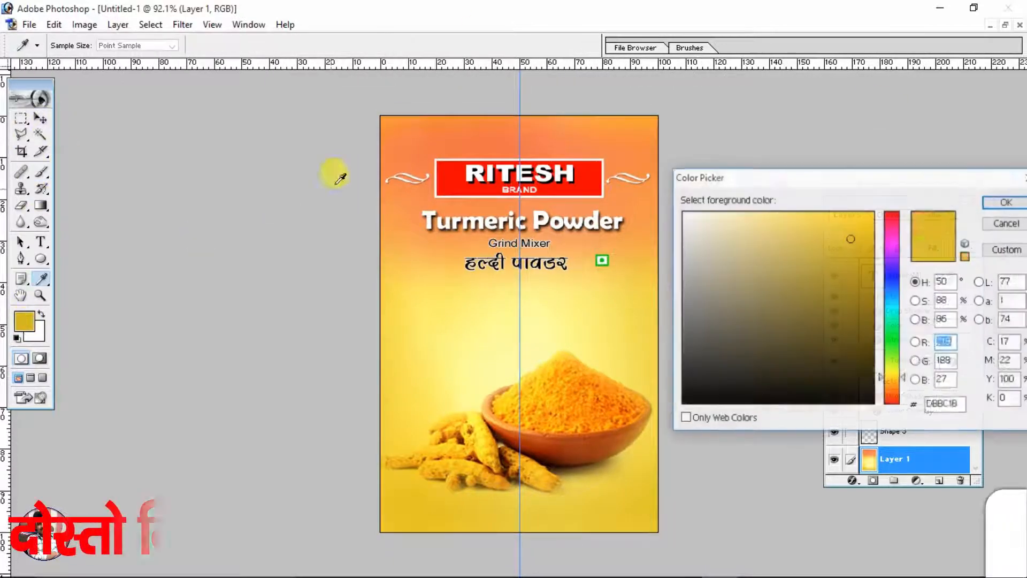
{"action": "left_click", "coordinate": [880, 202]}
{"action": "left_click", "coordinate": [1002, 199]}
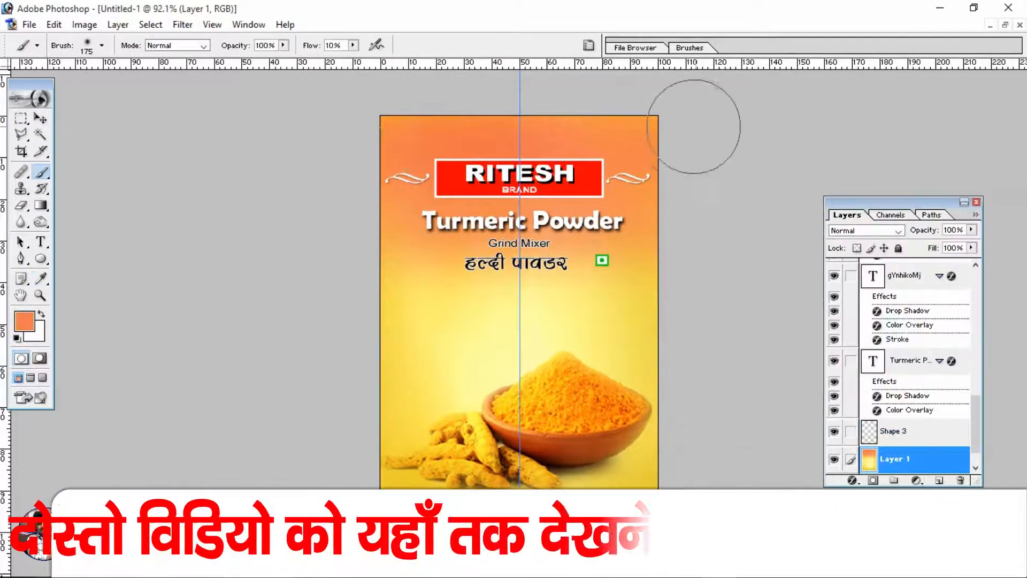
Step: Enlarge the turmeric bowl picture slightly with a free transform
{"action": "left_click", "coordinate": [40, 117]}
{"action": "scroll", "coordinate": [503, 332], "scroll_direction": "down", "scroll_amount": 1}
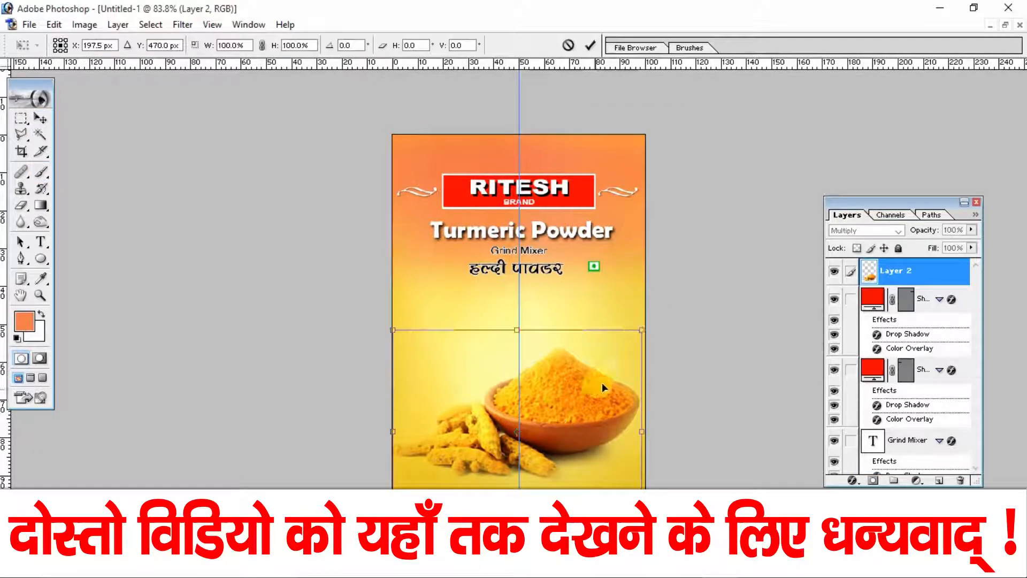
{"action": "mouse_move", "coordinate": [648, 324]}
{"action": "left_mouse_down"}
{"action": "mouse_move", "coordinate": [660, 298]}
{"action": "mouse_move", "coordinate": [648, 315]}
{"action": "left_mouse_up"}
{"action": "key", "text": "Return"}
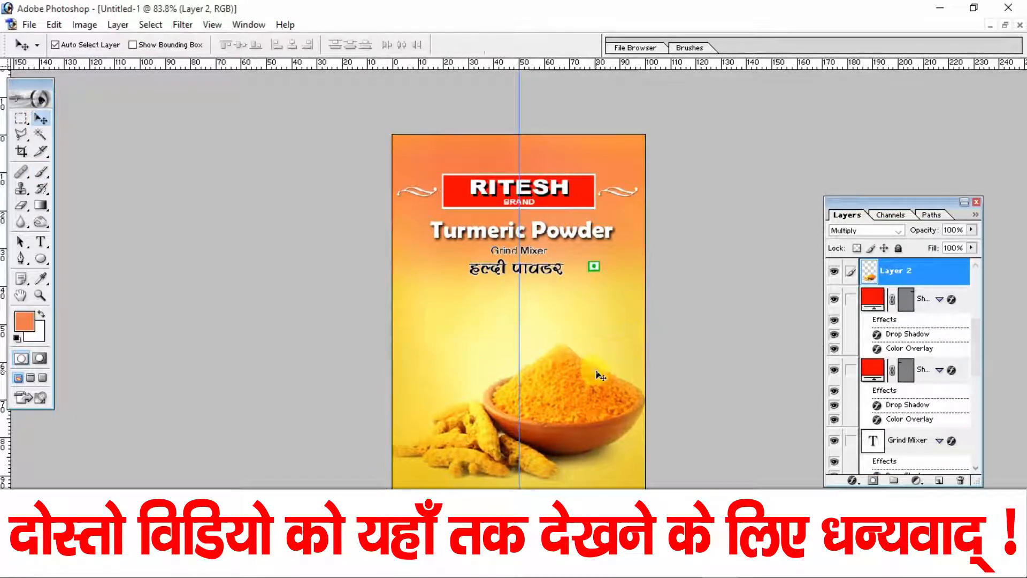
Step: Draw a flat horizontal rectangle above the turmeric bowl, filled with a light yellow sampled from the background
{"action": "scroll", "coordinate": [598, 374], "scroll_direction": "up", "scroll_amount": 1}
{"action": "left_click", "coordinate": [41, 258]}
{"action": "left_click", "coordinate": [117, 261]}
{"action": "left_click", "coordinate": [541, 44]}
{"action": "left_click", "coordinate": [428, 327]}
{"action": "left_click", "coordinate": [1007, 201]}
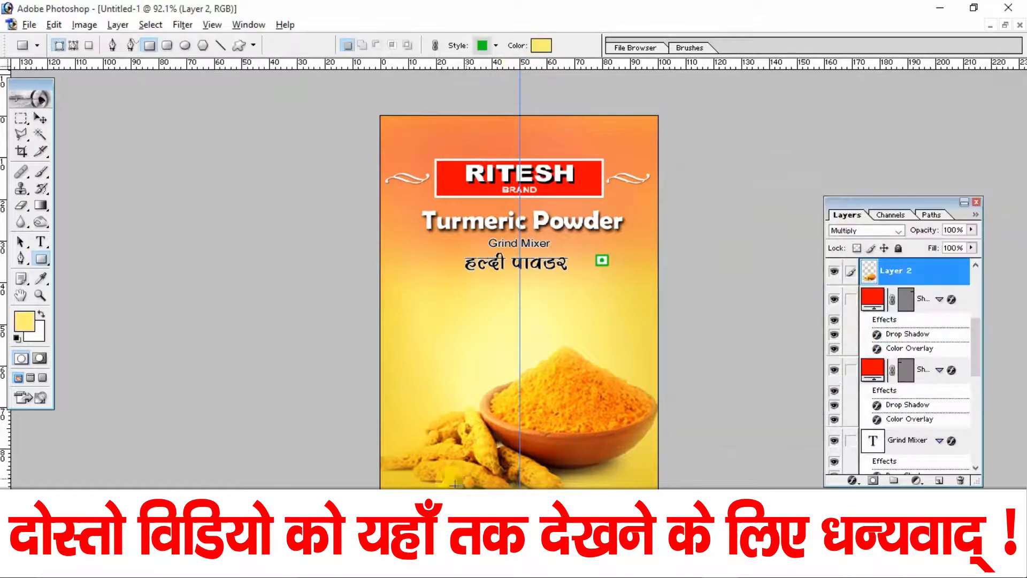
{"action": "left_click_drag", "start_coordinate": [559, 315], "coordinate": [606, 321]}
Step: Switch off the new bar's green Color Overlay and Stroke effects
{"action": "key", "text": "alt+l"}
{"action": "key", "text": "alt+y"}
{"action": "key", "text": "alt+v"}
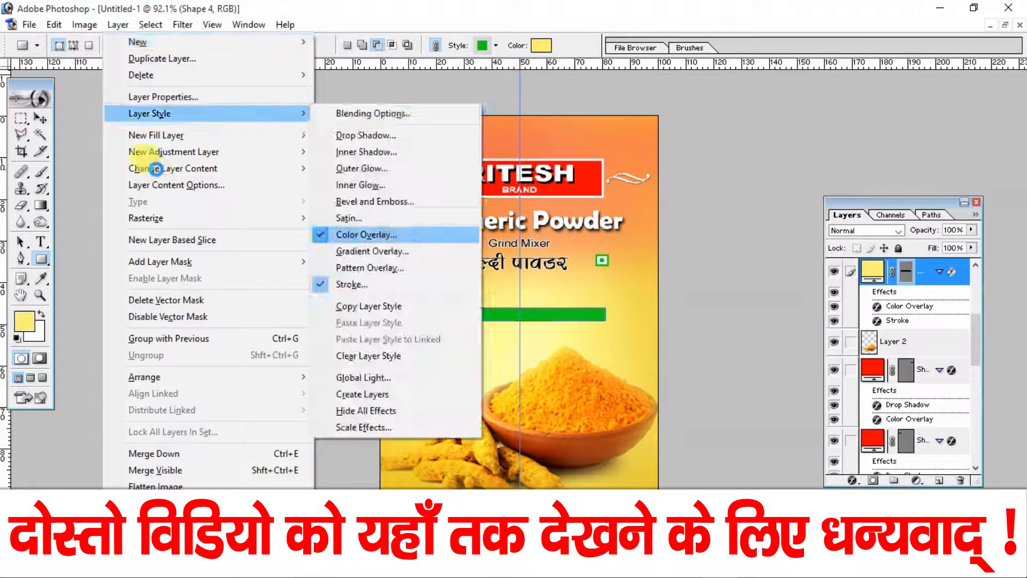
{"action": "key", "text": "alt+l"}
{"action": "key", "text": "alt+y"}
{"action": "key", "text": "alt+k"}
Step: Transform the bar to 152.6% width and 18.2% height and place it below the turmeric picture as a thin full-width strip
{"action": "key", "text": "ctrl+t"}
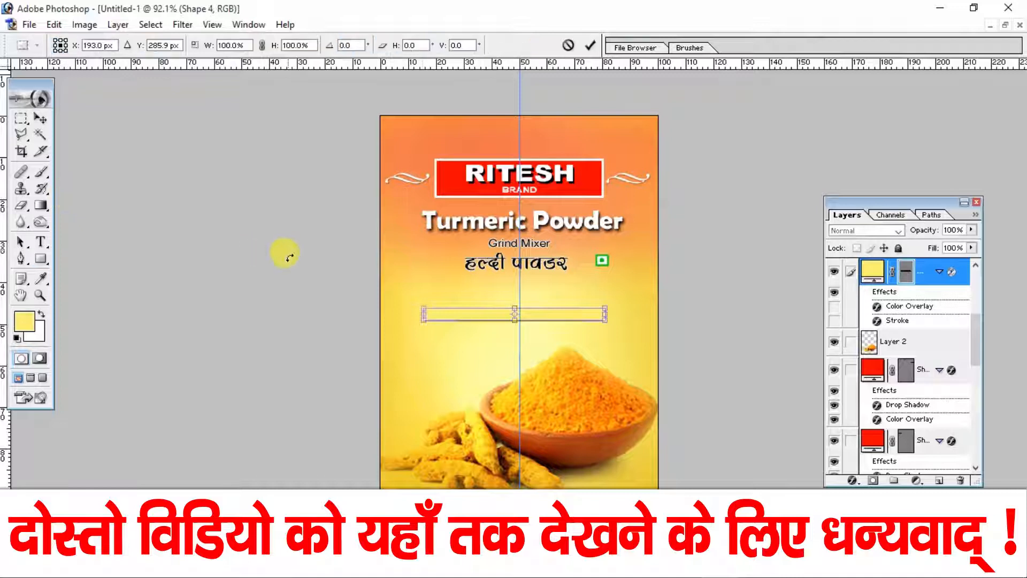
{"action": "left_click_drag", "start_coordinate": [448, 309], "coordinate": [449, 311]}
{"action": "key", "text": "Return"}
{"action": "key", "text": "v"}
{"action": "left_click", "coordinate": [454, 321]}
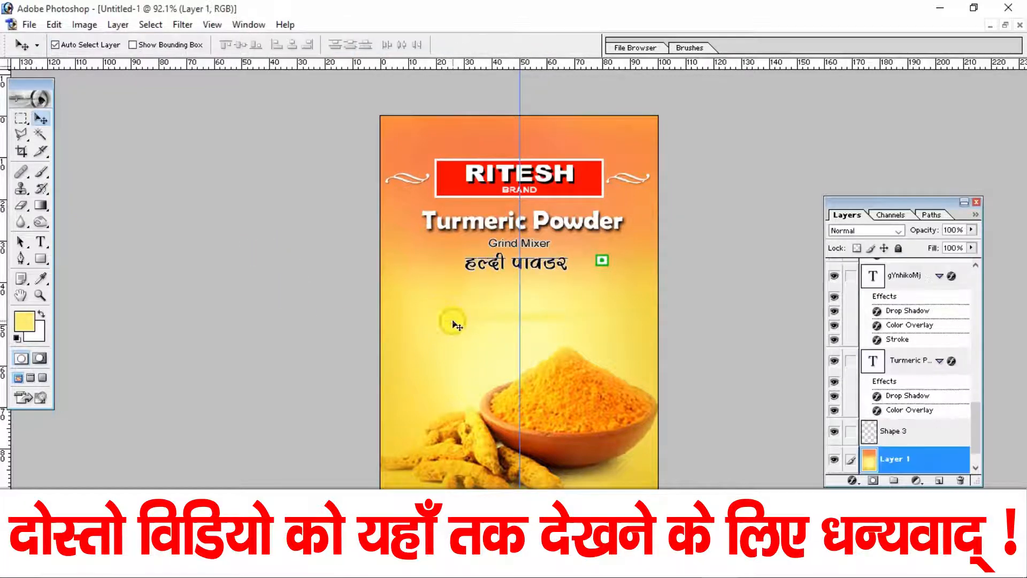
{"action": "key", "text": "ctrl+t"}
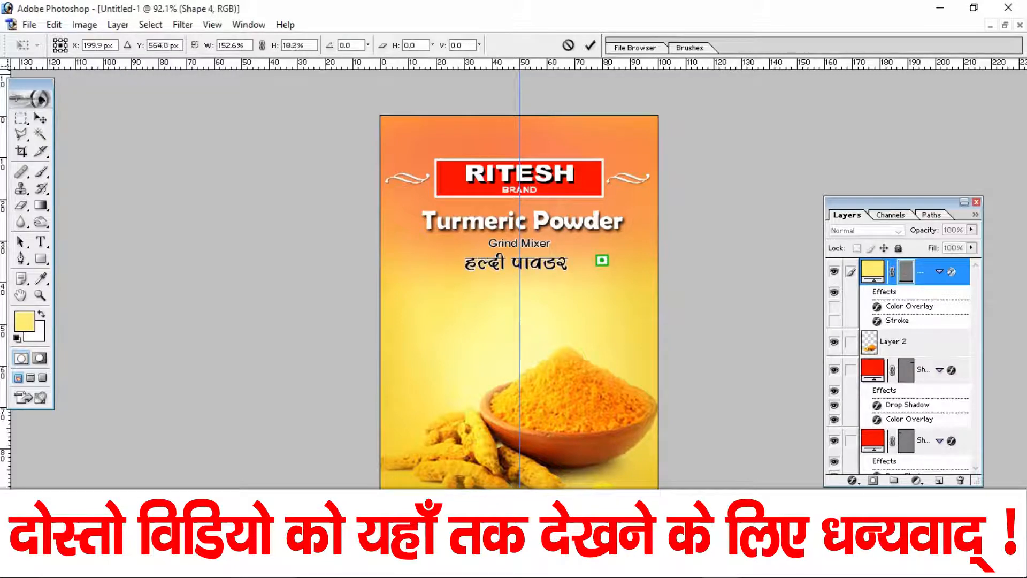
{"action": "key", "text": "Return"}
{"action": "left_click", "coordinate": [592, 312]}
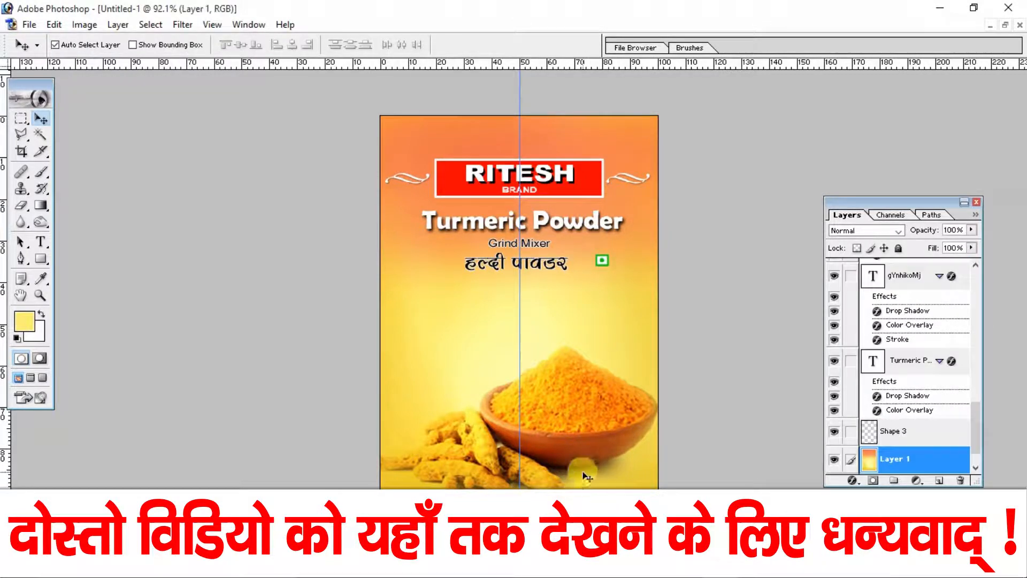
Step: Draw a light yellow rounded rectangle and place it over the packet's left edge, just above the thin strip
{"action": "left_click_drag", "start_coordinate": [47, 255], "coordinate": [107, 273]}
{"action": "left_click_drag", "start_coordinate": [380, 313], "coordinate": [478, 333]}
{"action": "key", "text": "v"}
{"action": "mouse_move", "coordinate": [404, 322]}
{"action": "left_mouse_down"}
{"action": "mouse_move", "coordinate": [404, 507]}
{"action": "mouse_move", "coordinate": [355, 496]}
{"action": "mouse_move", "coordinate": [368, 492]}
{"action": "left_mouse_up"}
{"action": "left_click", "coordinate": [411, 450]}
{"action": "scroll", "coordinate": [417, 408], "scroll_direction": "up", "scroll_amount": 5}
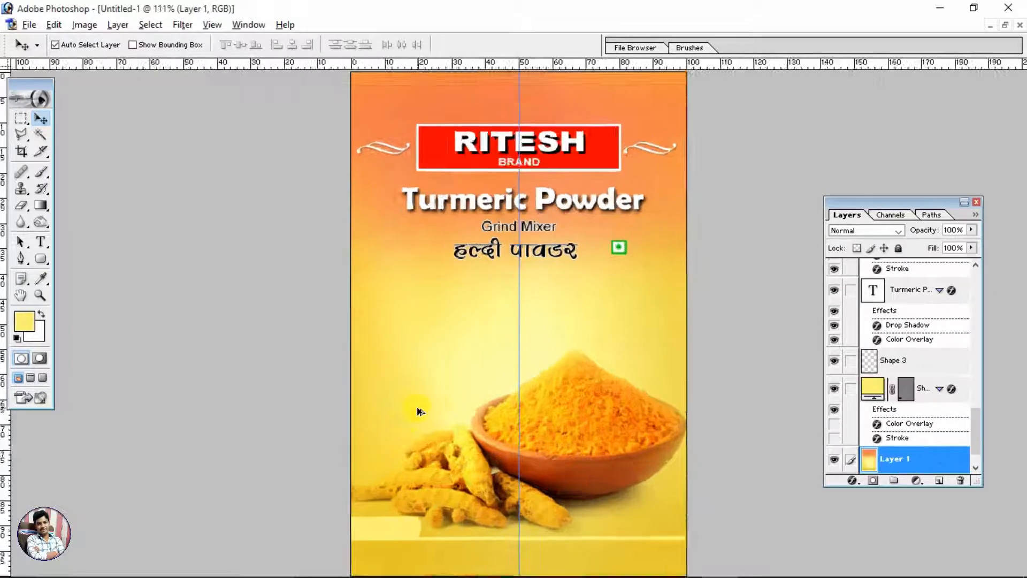
{"action": "left_click_drag", "start_coordinate": [417, 407], "coordinate": [399, 257]}
{"action": "left_click", "coordinate": [334, 515]}
{"action": "left_click_drag", "start_coordinate": [336, 514], "coordinate": [337, 509]}
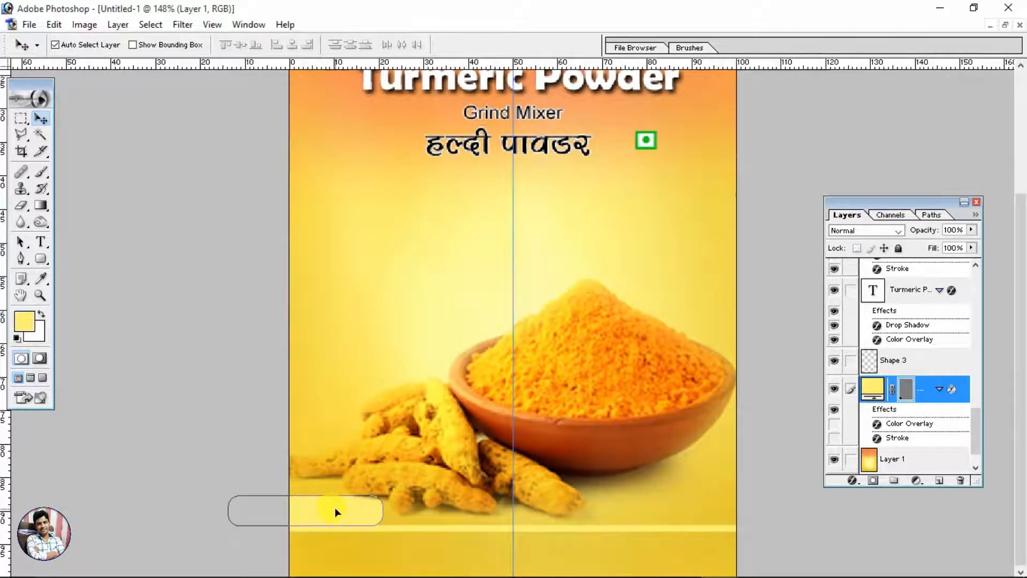
Step: Reduce the rounded label's height to 87.6%, then nudge the turmeric picture slightly up and the label slightly right
{"action": "key", "text": "ctrl+t"}
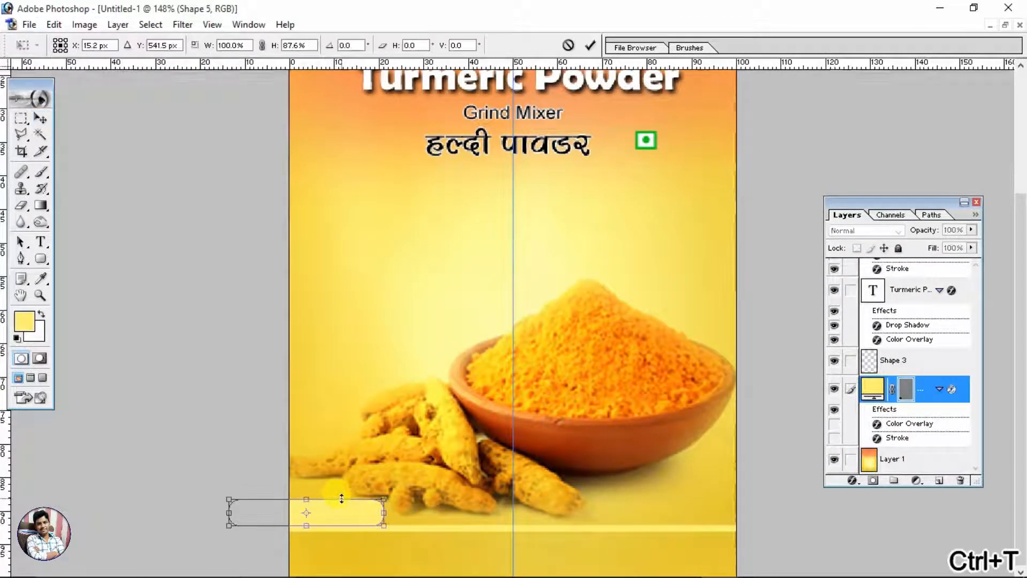
{"action": "key", "text": "Return"}
{"action": "left_click_drag", "start_coordinate": [438, 439], "coordinate": [440, 432]}
{"action": "left_click_drag", "start_coordinate": [348, 515], "coordinate": [350, 515]}
Step: Give the rounded label a yellow FFF947 Color Overlay
{"action": "key", "text": "alt+l"}
{"action": "key", "text": "alt+y"}
{"action": "key", "text": "alt+v"}
{"action": "left_click", "coordinate": [877, 185]}
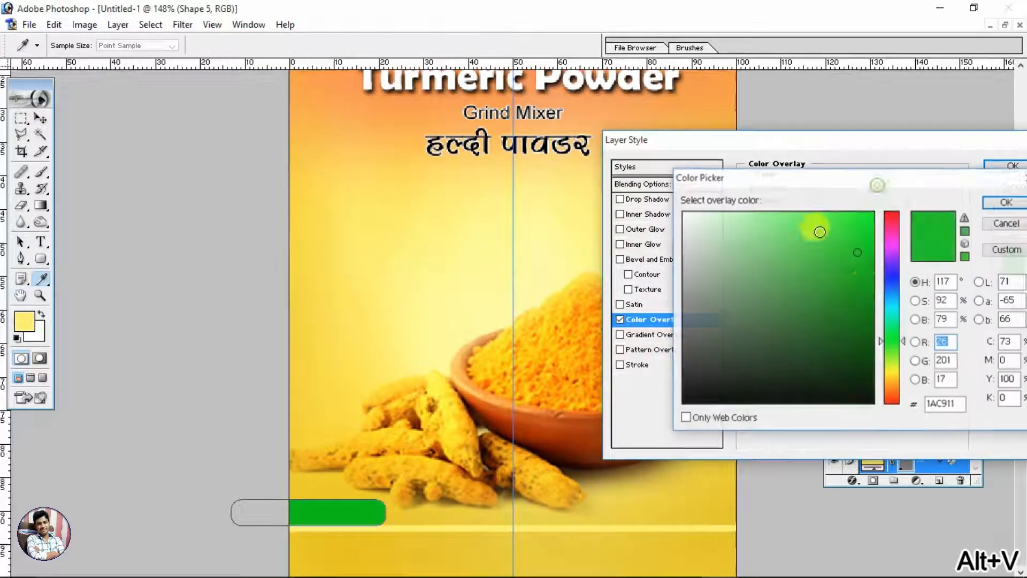
{"action": "mouse_move", "coordinate": [891, 361]}
{"action": "left_mouse_down"}
{"action": "mouse_move", "coordinate": [891, 396]}
{"action": "mouse_move", "coordinate": [891, 367]}
{"action": "left_mouse_up"}
{"action": "left_click_drag", "start_coordinate": [855, 251], "coordinate": [822, 172]}
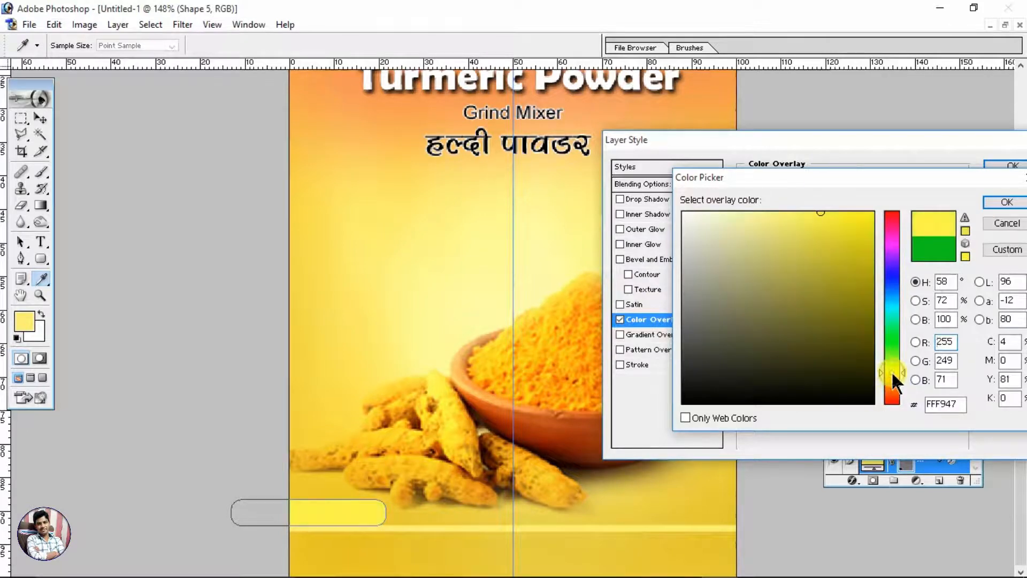
{"action": "left_click", "coordinate": [1005, 203]}
{"action": "left_click", "coordinate": [1008, 166]}
Step: Replace the label's stroke with a black Drop Shadow at 100% opacity, angle -129, distance 6, spread 71% and size 0
{"action": "key", "text": "v"}
{"action": "key", "text": "alt+l"}
{"action": "key", "text": "alt+k"}
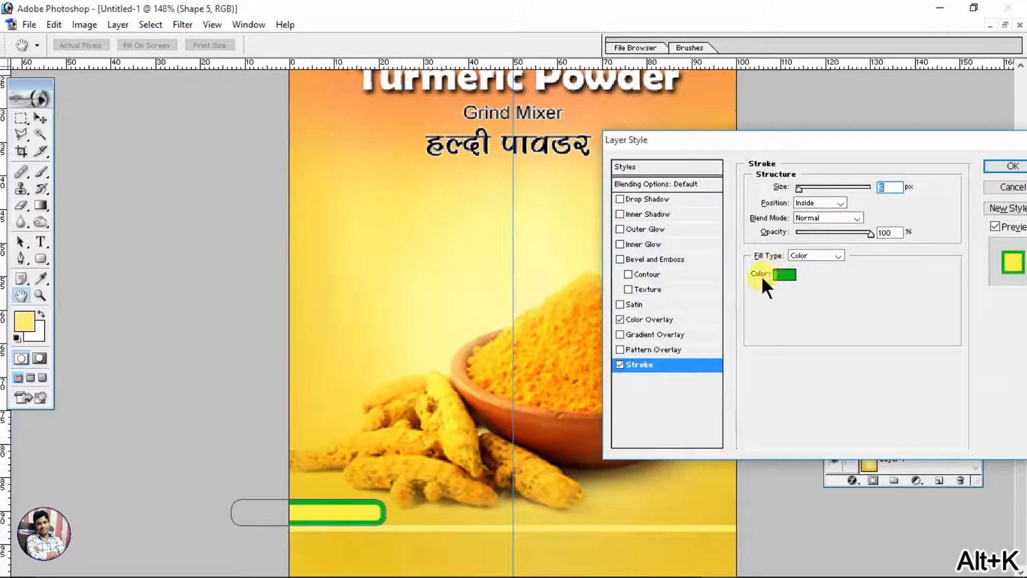
{"action": "left_click", "coordinate": [621, 364]}
{"action": "left_click", "coordinate": [661, 198]}
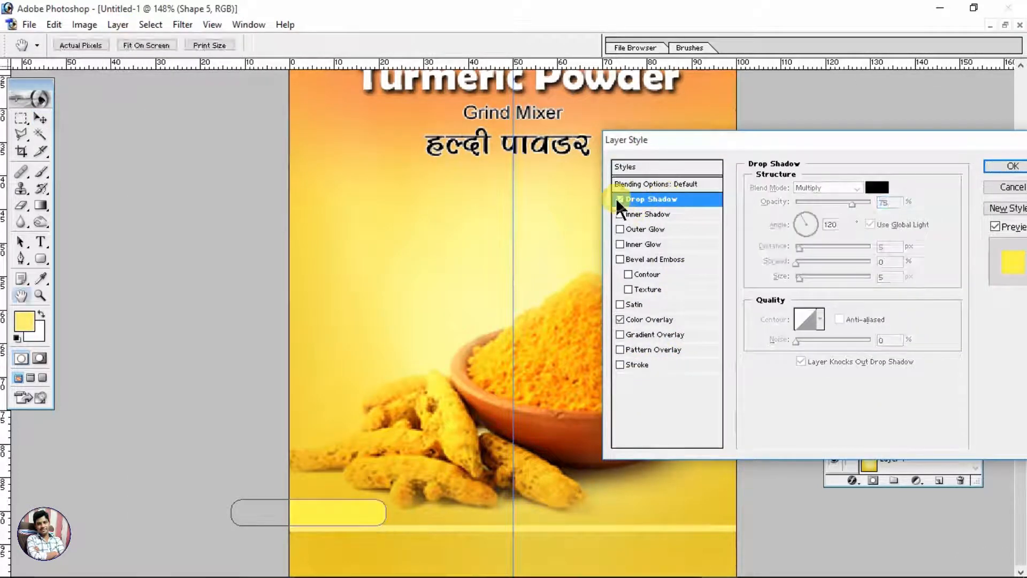
{"action": "mouse_move", "coordinate": [802, 273]}
{"action": "left_mouse_down"}
{"action": "mouse_move", "coordinate": [808, 280]}
{"action": "mouse_move", "coordinate": [792, 279]}
{"action": "mouse_move", "coordinate": [801, 258]}
{"action": "mouse_move", "coordinate": [814, 261]}
{"action": "mouse_move", "coordinate": [791, 246]}
{"action": "mouse_move", "coordinate": [801, 249]}
{"action": "mouse_move", "coordinate": [797, 264]}
{"action": "mouse_move", "coordinate": [813, 262]}
{"action": "left_mouse_up"}
{"action": "left_click", "coordinate": [798, 226]}
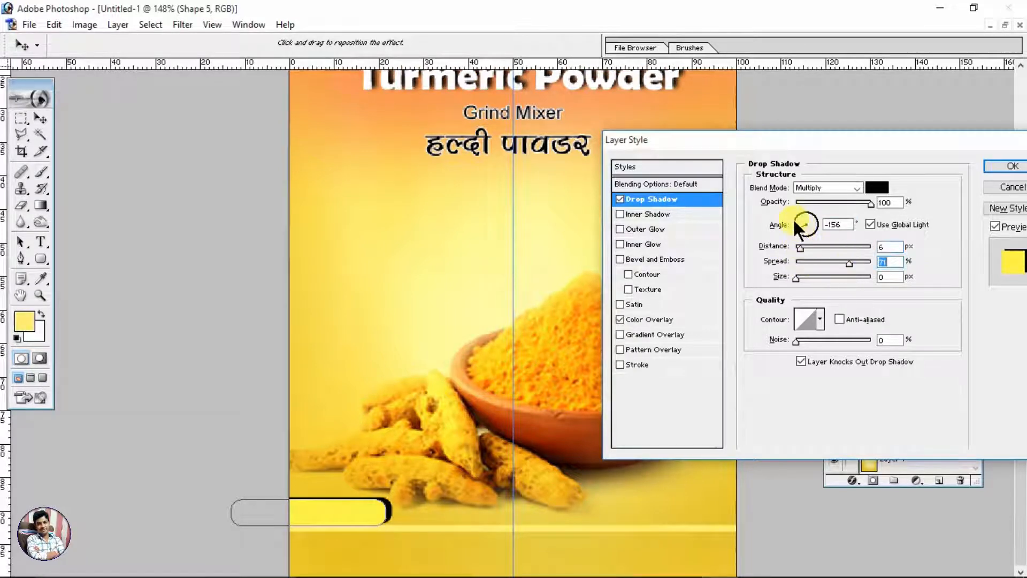
{"action": "left_click_drag", "start_coordinate": [793, 217], "coordinate": [803, 231]}
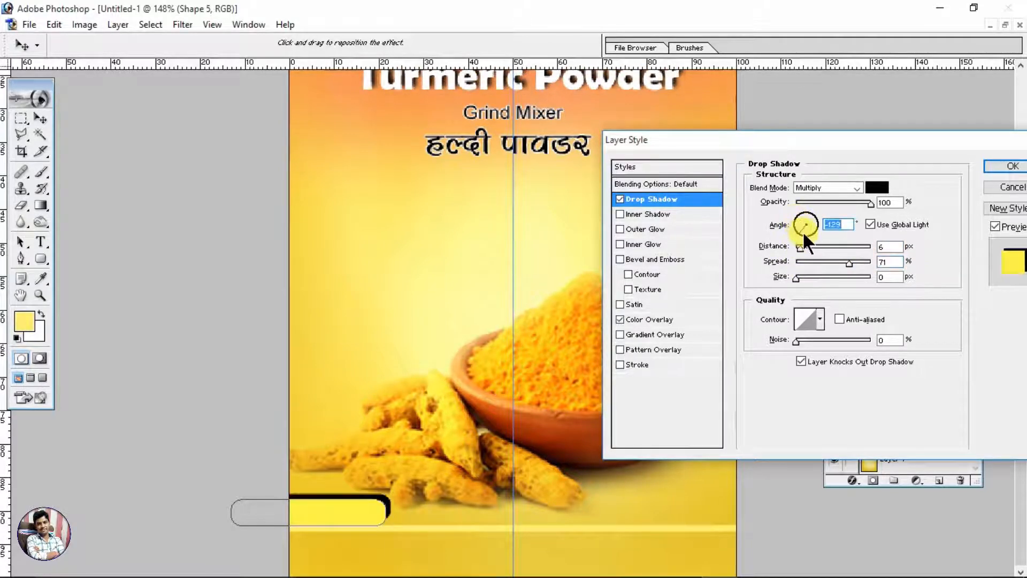
{"action": "left_click", "coordinate": [995, 172]}
{"action": "left_click", "coordinate": [588, 227]}
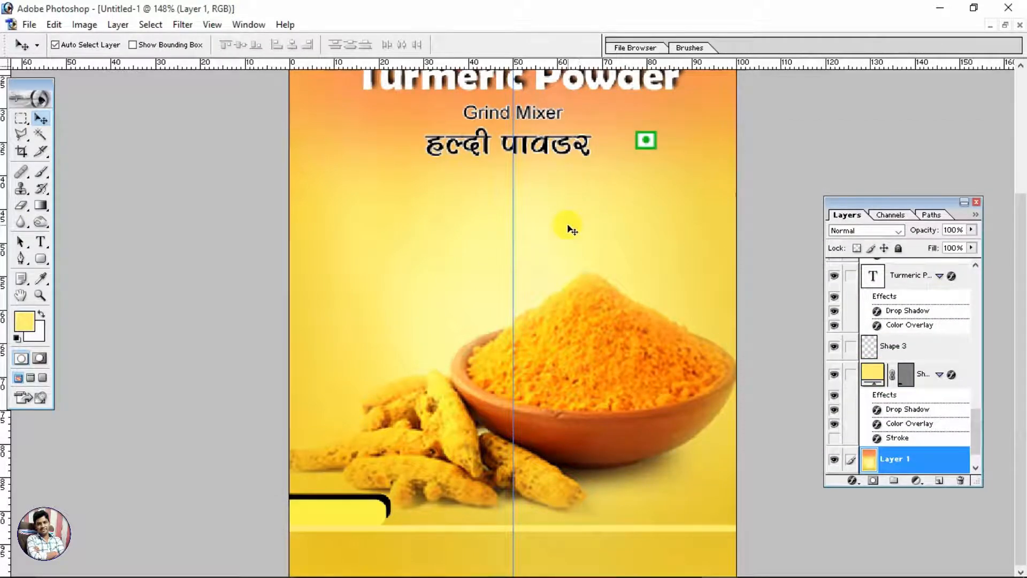
Step: Add the weight text "1Kg" on the packet and set its font style to Arial Black
{"action": "left_click", "coordinate": [41, 242]}
{"action": "left_click", "coordinate": [309, 282]}
{"action": "key", "text": "ctrl+a"}
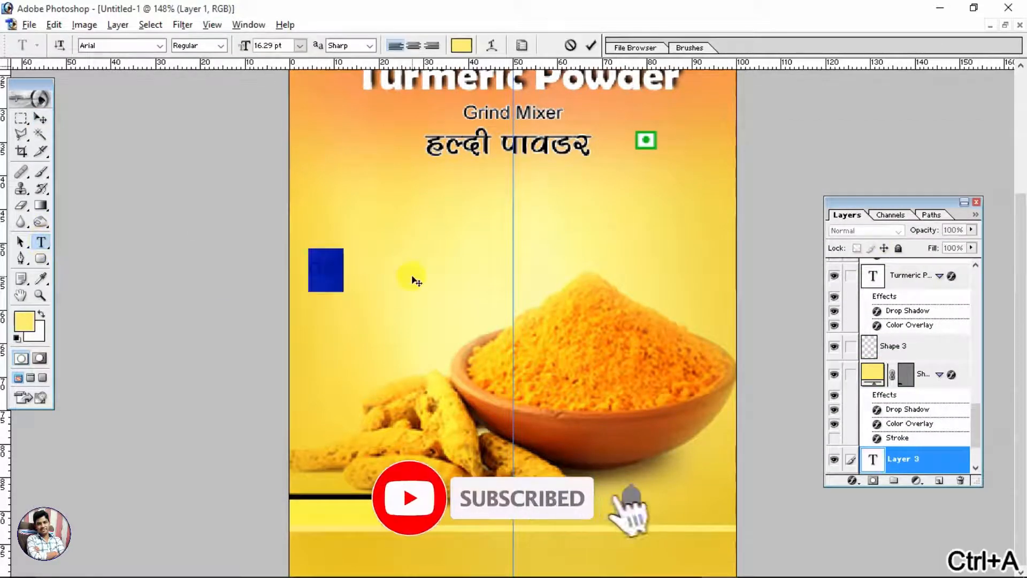
{"action": "type", "text": "1"}
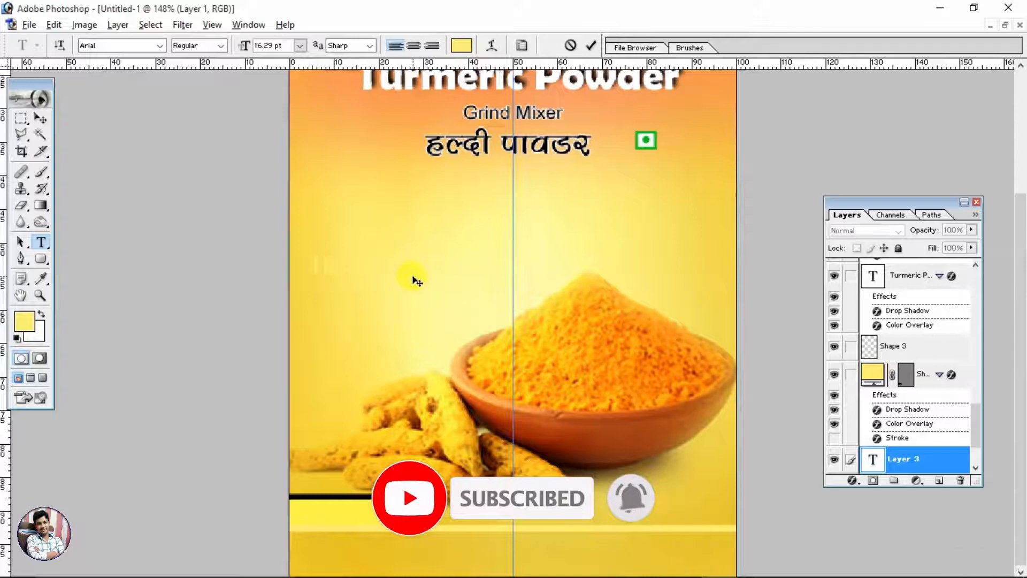
{"action": "key", "text": "ctrl+a"}
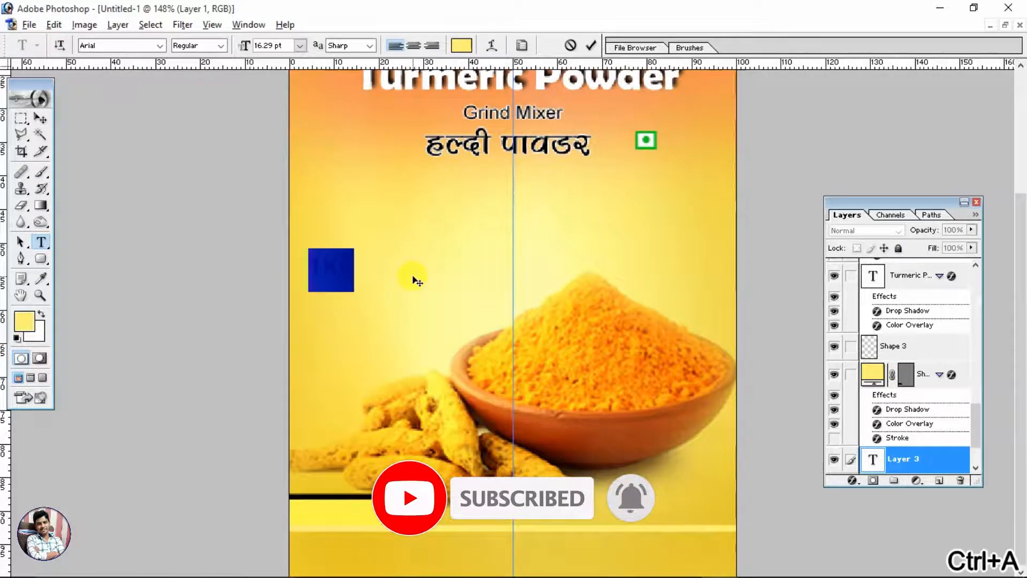
{"action": "left_click", "coordinate": [219, 45]}
{"action": "left_click", "coordinate": [203, 103]}
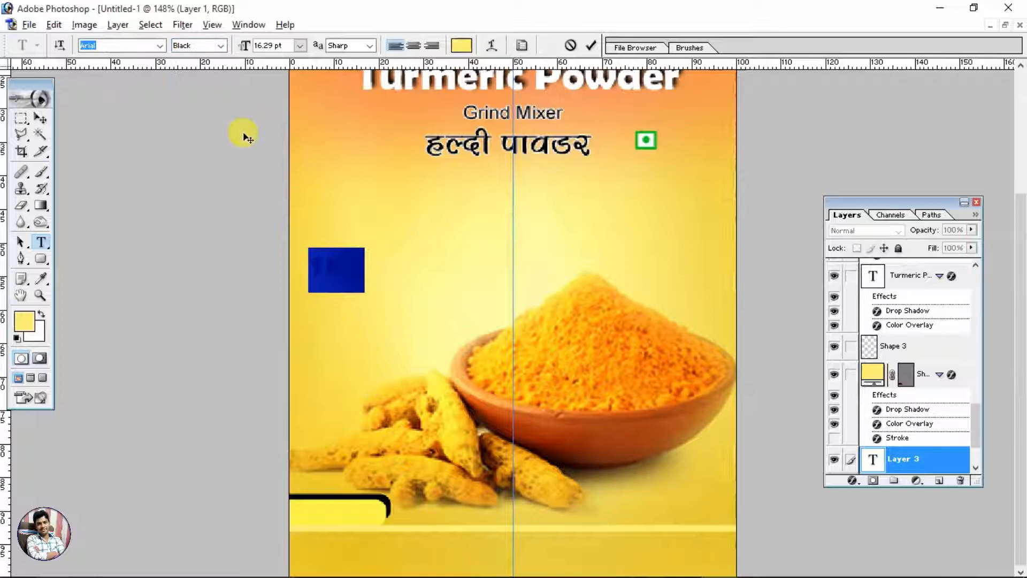
Step: Apply a black Color Overlay to the 1Kg text
{"action": "left_click", "coordinate": [41, 118]}
{"action": "key", "text": "alt+l"}
{"action": "key", "text": "alt+y"}
{"action": "key", "text": "alt+v"}
{"action": "left_click", "coordinate": [876, 188]}
{"action": "left_click", "coordinate": [874, 391]}
{"action": "key", "text": "Return"}
{"action": "key", "text": "Return"}
Step: Bring the 1Kg text to the front, scale it to 78.1% and place it inside the rounded yellow label
{"action": "left_click_drag", "start_coordinate": [345, 267], "coordinate": [351, 359]}
{"action": "key", "text": "ctrl+alt+z"}
{"action": "left_click_drag", "start_coordinate": [338, 274], "coordinate": [338, 299]}
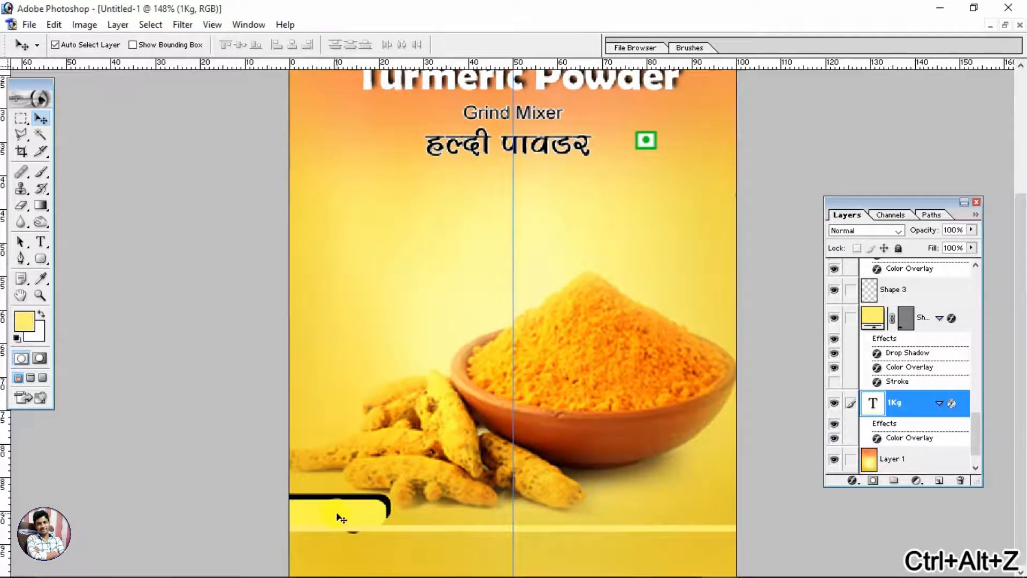
{"action": "key", "text": "ctrl+shift+]"}
{"action": "key", "text": "ctrl+t"}
{"action": "left_click_drag", "start_coordinate": [359, 525], "coordinate": [341, 527]}
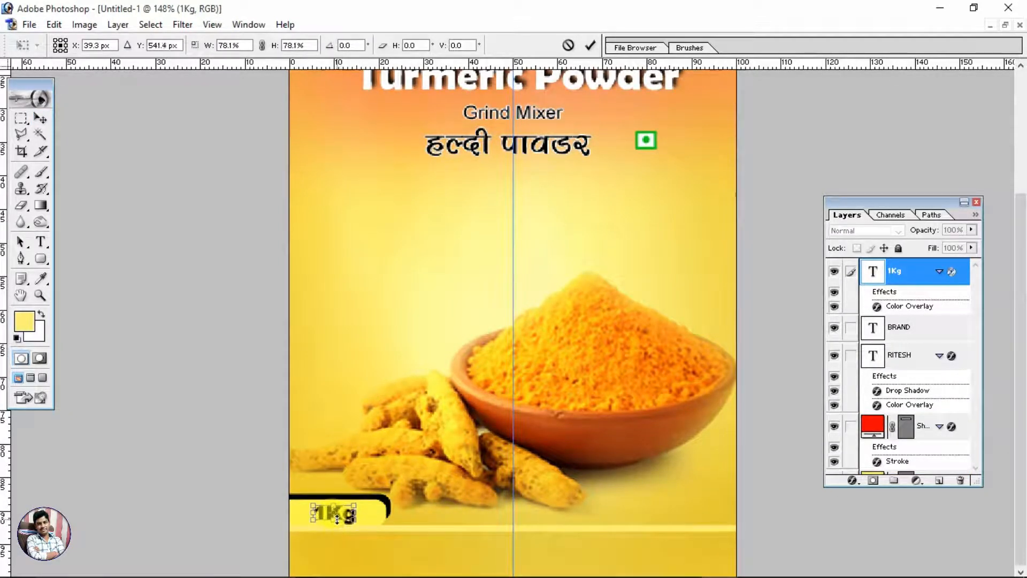
{"action": "key", "text": "Return"}
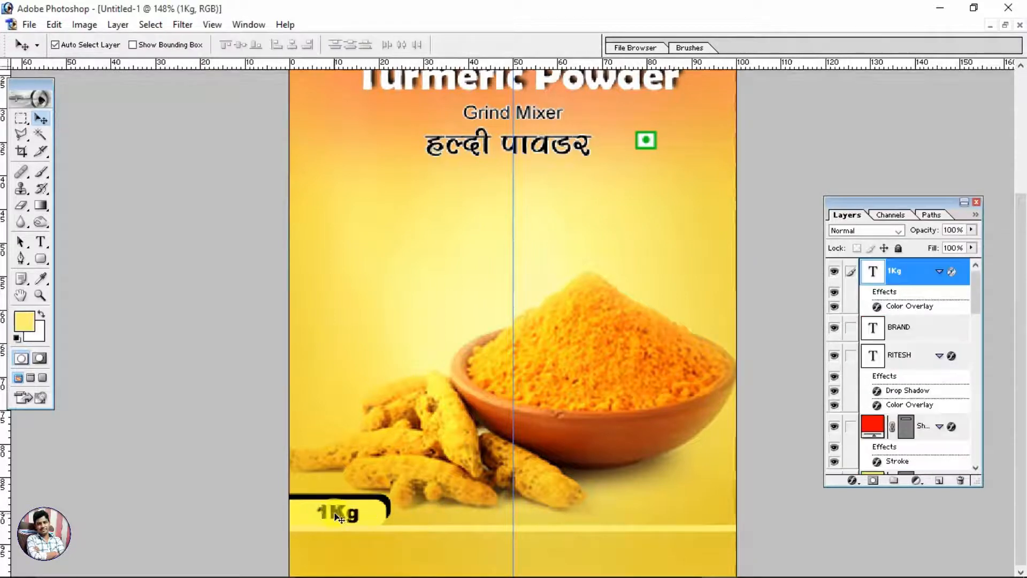
Step: Examine the packet layout from the weight label up to the brand bar and product titles
{"action": "left_click", "coordinate": [386, 550]}
{"action": "scroll", "coordinate": [396, 487], "scroll_direction": "down", "scroll_amount": 2}
{"action": "scroll", "coordinate": [394, 488], "scroll_direction": "up", "scroll_amount": 1}
{"action": "scroll", "coordinate": [401, 506], "scroll_direction": "down", "scroll_amount": 2}
{"action": "left_click_drag", "start_coordinate": [409, 515], "coordinate": [380, 433]}
{"action": "left_click", "coordinate": [406, 550]}
{"action": "left_click", "coordinate": [381, 433]}
{"action": "scroll", "coordinate": [381, 433], "scroll_direction": "down", "scroll_amount": 2}
{"action": "scroll", "coordinate": [407, 417], "scroll_direction": "up", "scroll_amount": 1}
{"action": "scroll", "coordinate": [415, 405], "scroll_direction": "down", "scroll_amount": 2}
{"action": "scroll", "coordinate": [440, 392], "scroll_direction": "up", "scroll_amount": 5}
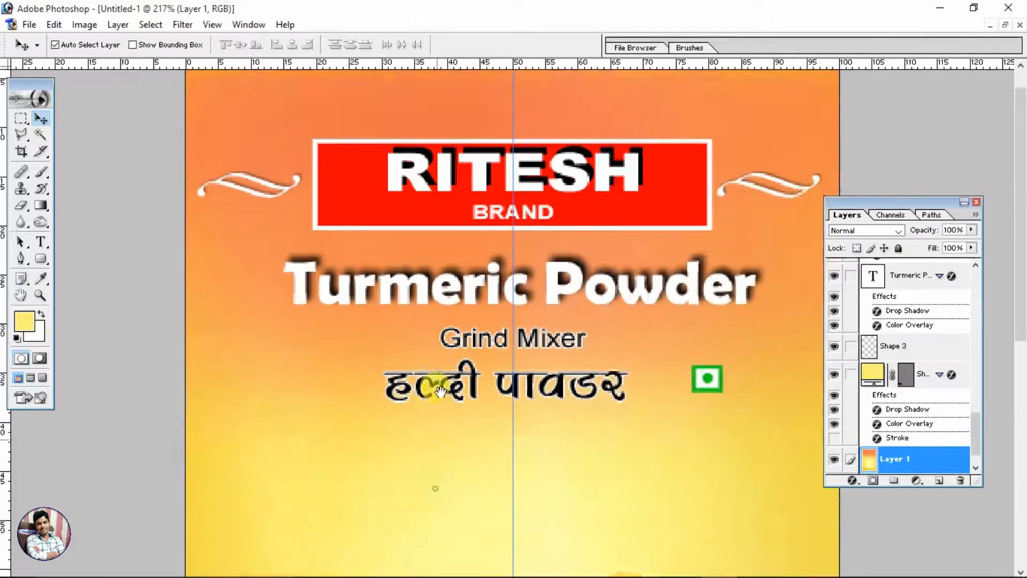
{"action": "scroll", "coordinate": [439, 391], "scroll_direction": "down", "scroll_amount": 5}
Step: Change the rounded weight label's Color Overlay to the pale yellow #FFFFAB sampled from the background above the turmeric bowl
{"action": "left_click", "coordinate": [309, 537]}
{"action": "key", "text": "alt+v"}
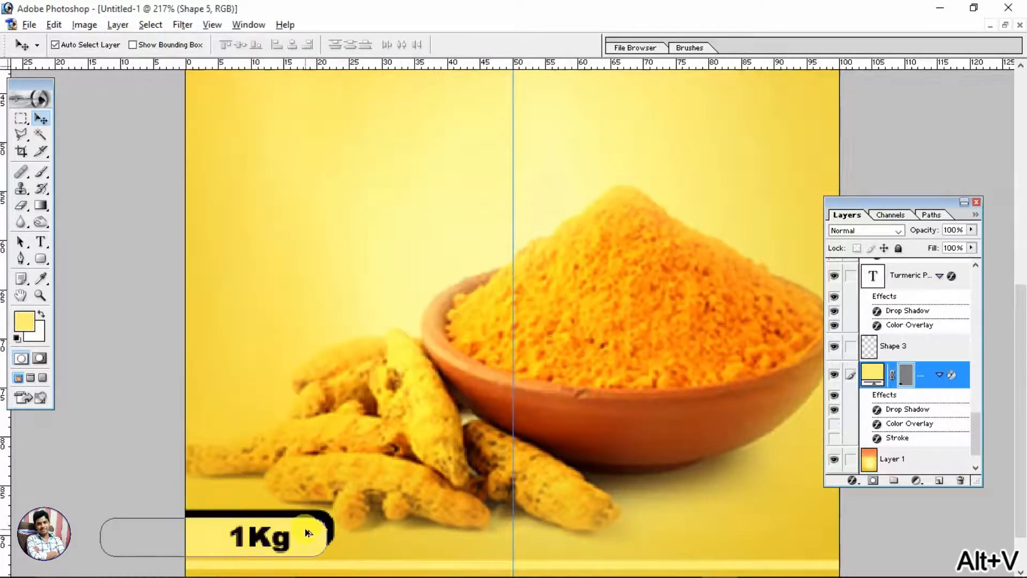
{"action": "left_click", "coordinate": [873, 195]}
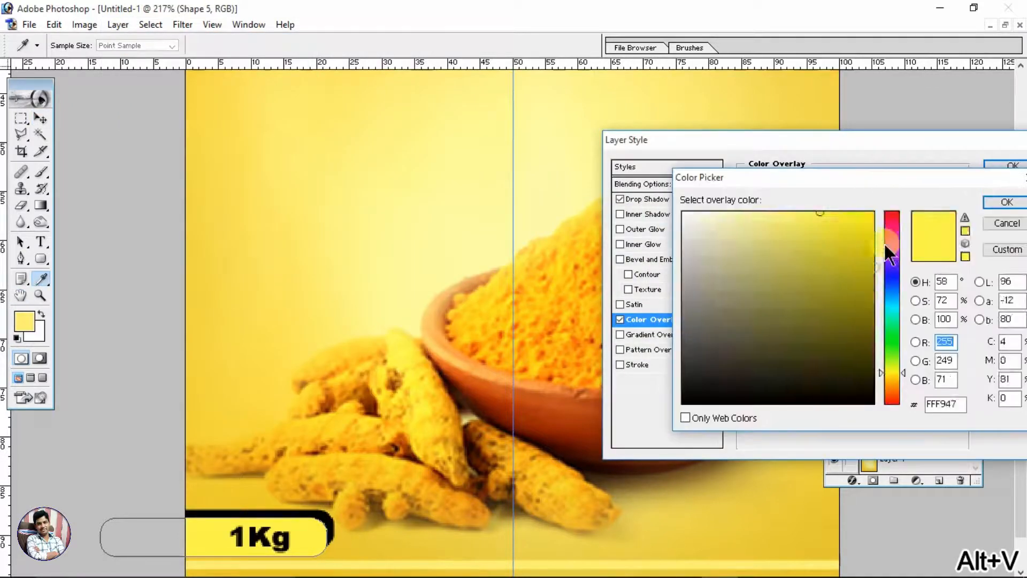
{"action": "left_click", "coordinate": [890, 251]}
{"action": "left_click", "coordinate": [853, 243]}
{"action": "left_click", "coordinate": [893, 383]}
{"action": "left_click", "coordinate": [894, 393]}
{"action": "left_click", "coordinate": [858, 254]}
{"action": "left_click_drag", "start_coordinate": [856, 252], "coordinate": [740, 136]}
{"action": "left_click", "coordinate": [448, 184]}
{"action": "left_click_drag", "start_coordinate": [540, 131], "coordinate": [567, 216]}
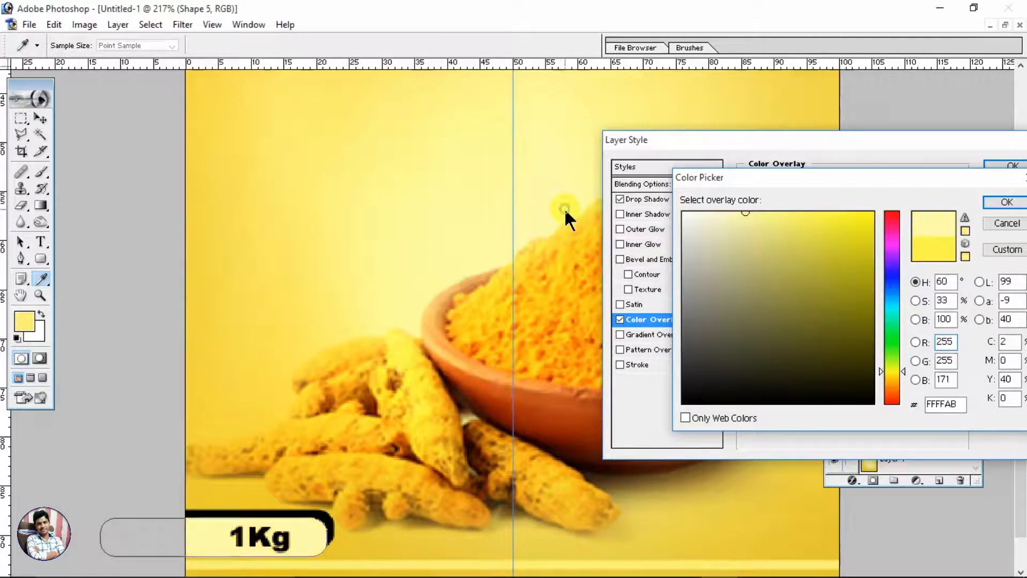
{"action": "left_click", "coordinate": [996, 204]}
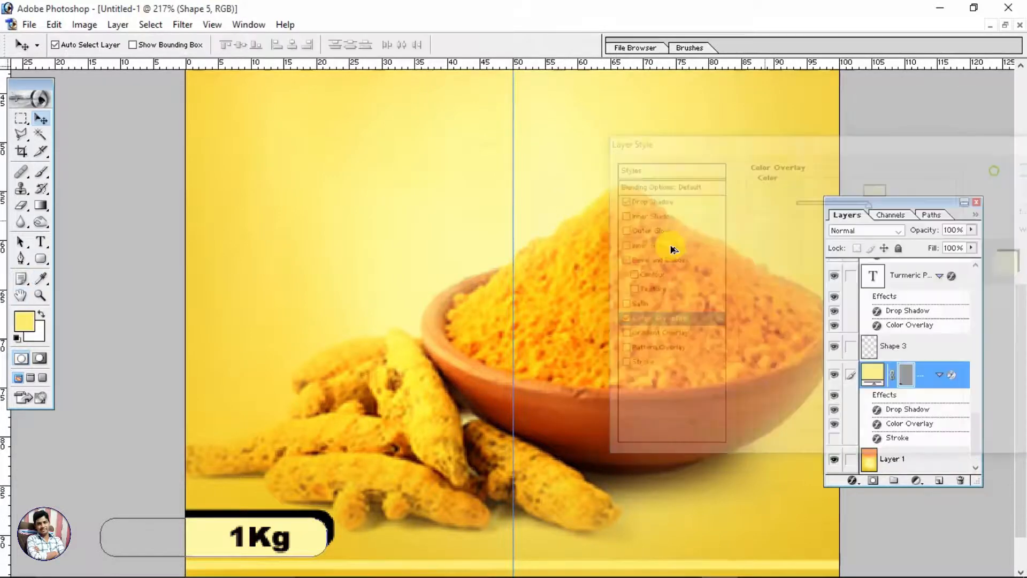
{"action": "left_click", "coordinate": [505, 336]}
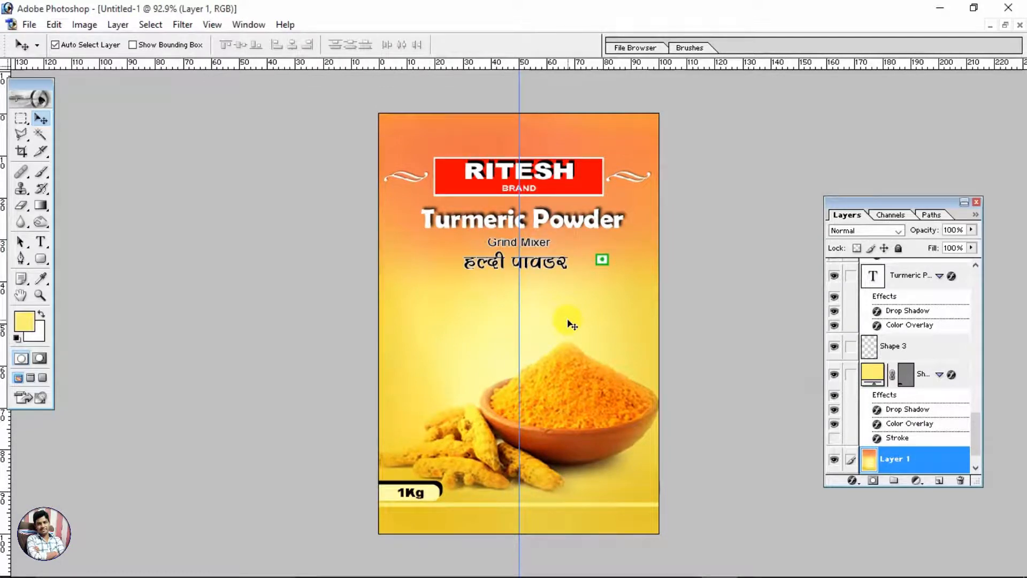
Step: Hide the vertical centre guide and check the brand bar, the product titles and the whole packet without it
{"action": "key", "text": "ctrl+h"}
{"action": "key", "text": "ctrl+plus"}
{"action": "key", "text": "ctrl+plus"}
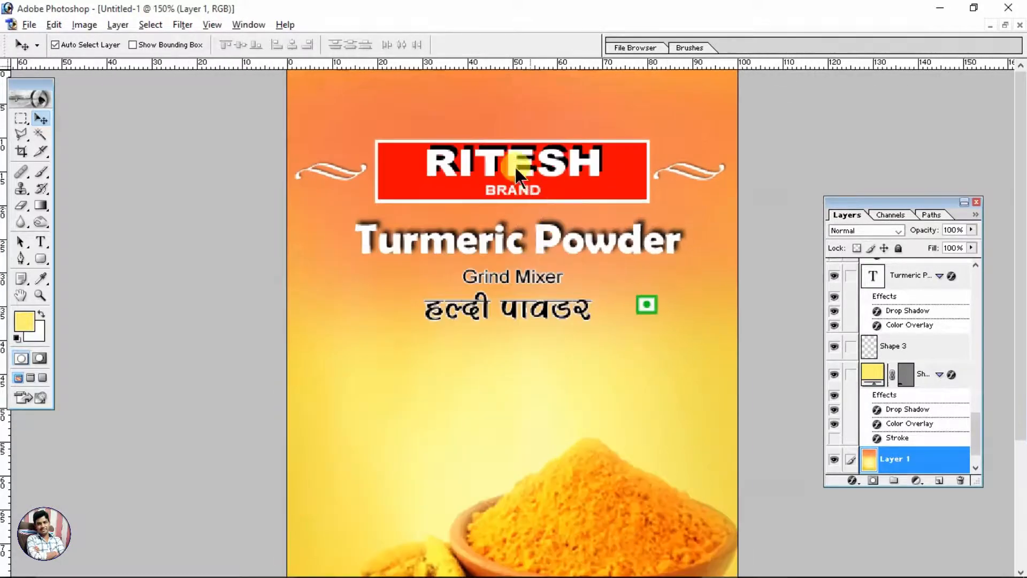
{"action": "left_click", "coordinate": [515, 166]}
{"action": "left_click", "coordinate": [538, 258]}
{"action": "key", "text": "ctrl+minus"}
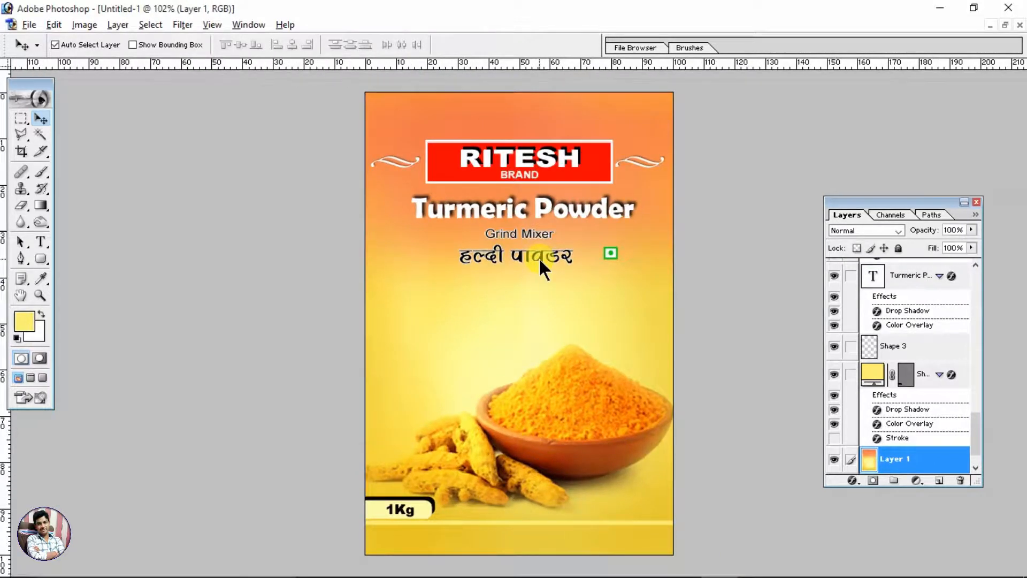
Step: Save a JPEG copy of the packet design to the Desktop as "Haldi Pouch"
{"action": "key", "text": "ctrl+shift+s"}
{"action": "left_click", "coordinate": [514, 392]}
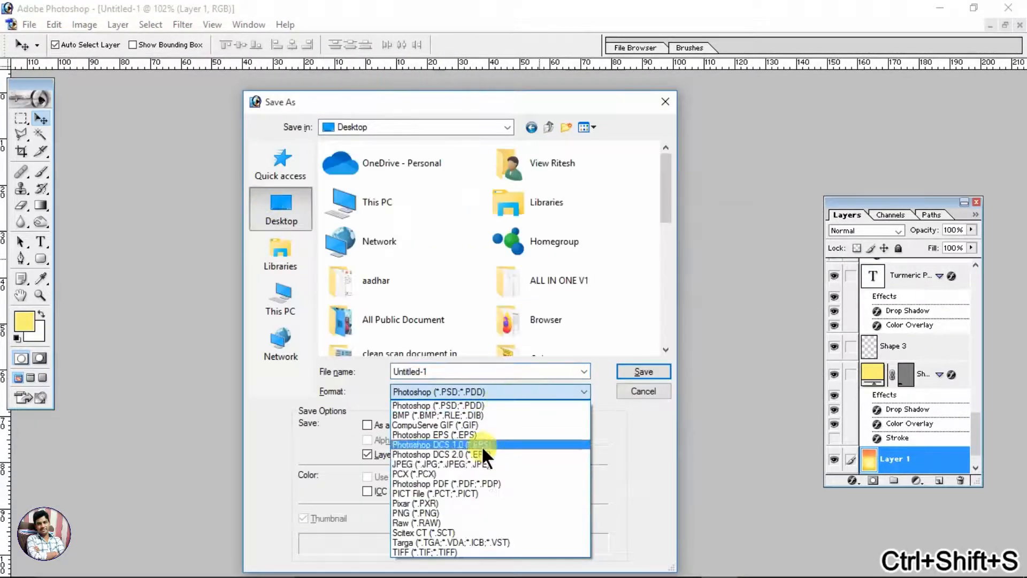
{"action": "left_click", "coordinate": [481, 445]}
{"action": "double_click", "coordinate": [431, 374]}
{"action": "type", "text": "Haldi Pouch"}
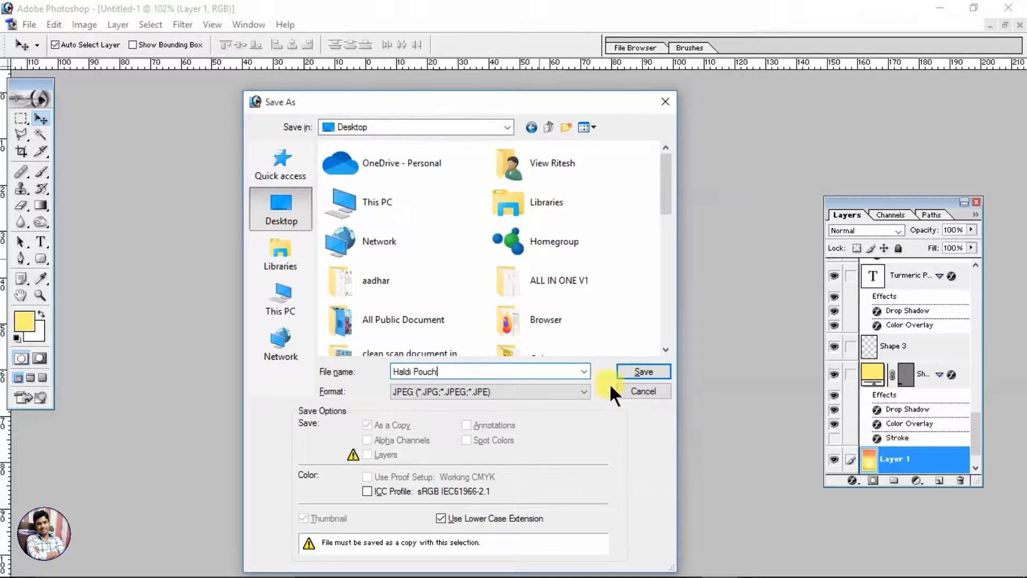
{"action": "left_click", "coordinate": [631, 371]}
{"action": "left_click", "coordinate": [620, 176]}
Step: Save the packet design with its layers to the Desktop as a TIFF file named "Haldi Pouch"
{"action": "key", "text": "ctrl+shift+s"}
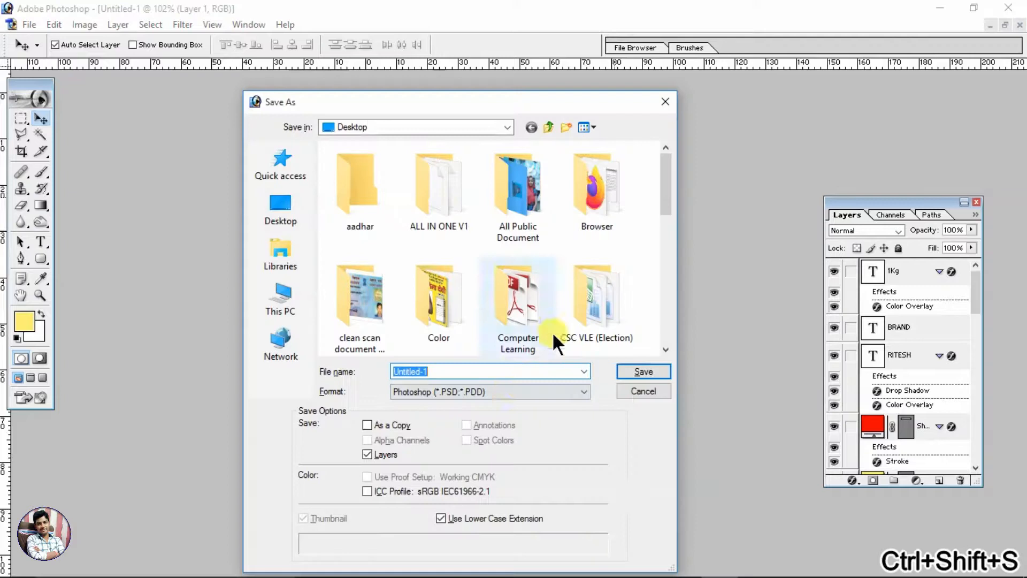
{"action": "left_click", "coordinate": [511, 391]}
{"action": "left_click", "coordinate": [454, 551]}
{"action": "double_click", "coordinate": [432, 371]}
{"action": "type", "text": "Haldi Pu"}
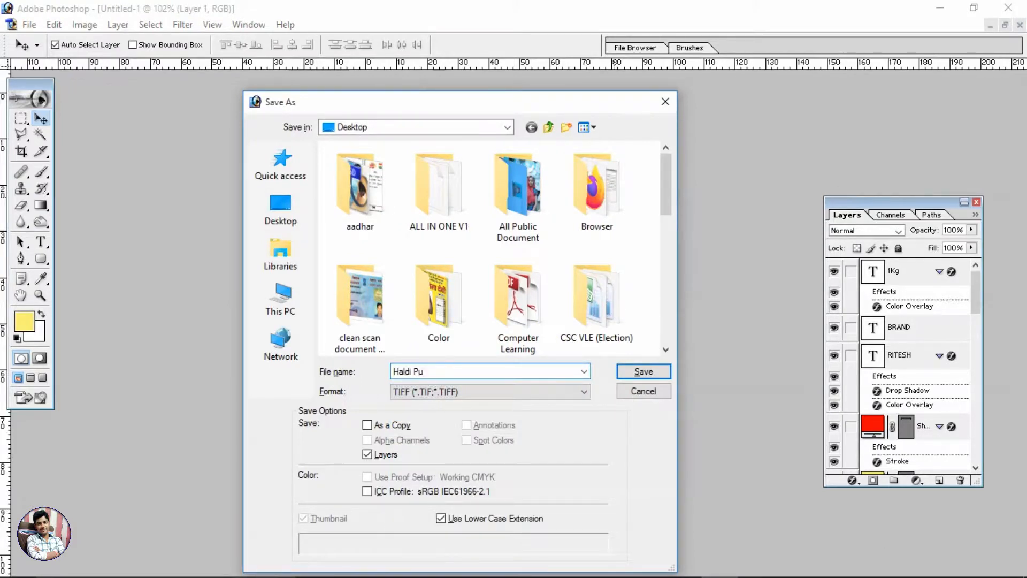
{"action": "left_click", "coordinate": [643, 371]}
{"action": "key", "text": "Return"}
{"action": "key", "text": "Return"}
{"action": "key", "text": "ctrl+0"}
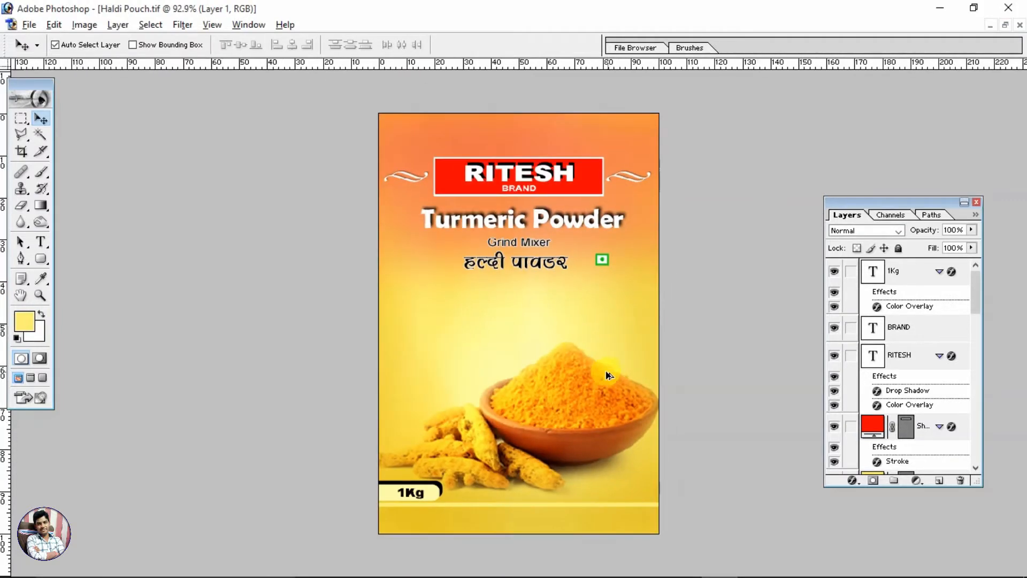